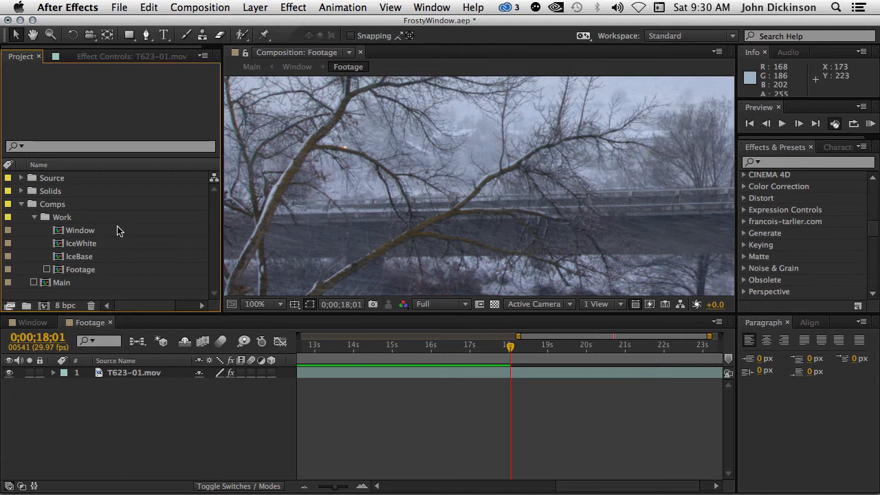
Open the nested Footage composition from the Window composition and enable Camera Lens Blur on its T623-01.mov layer
{"action": "double_click", "coordinate": [59, 233]}
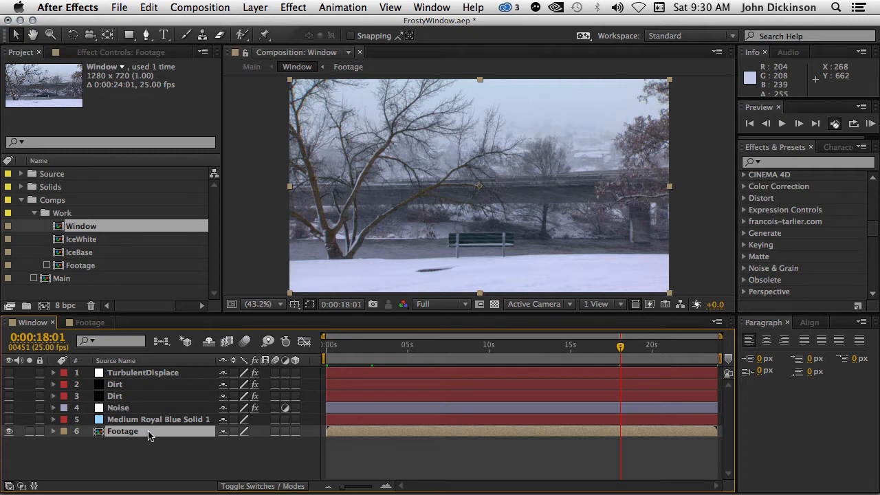
{"action": "double_click", "coordinate": [100, 433]}
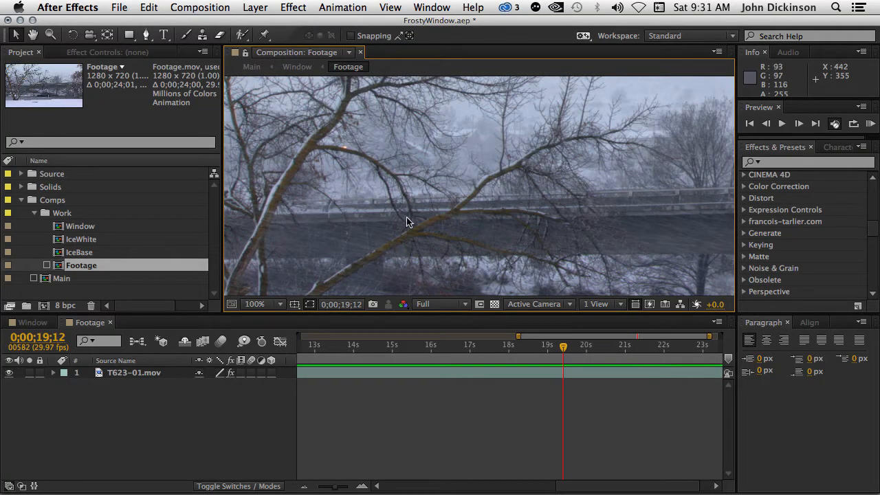
{"action": "left_click", "coordinate": [141, 374]}
{"action": "key", "text": "e"}
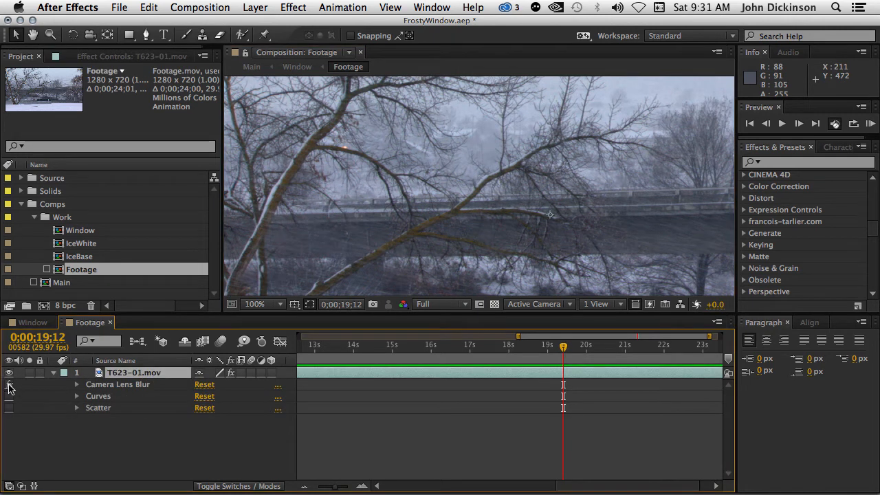
{"action": "key", "text": "grave"}
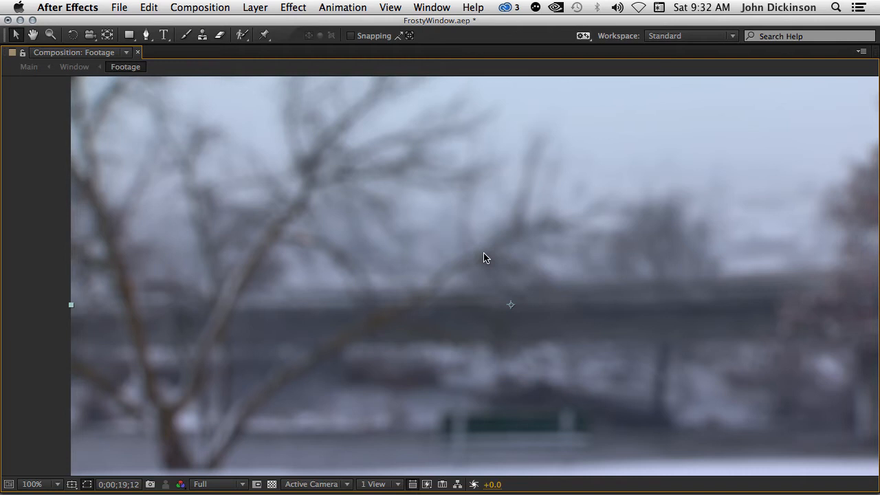
{"action": "key", "text": "grave"}
Enable the Curves effect on the T623-01.mov layer and expand its curve settings
{"action": "left_click", "coordinate": [103, 395]}
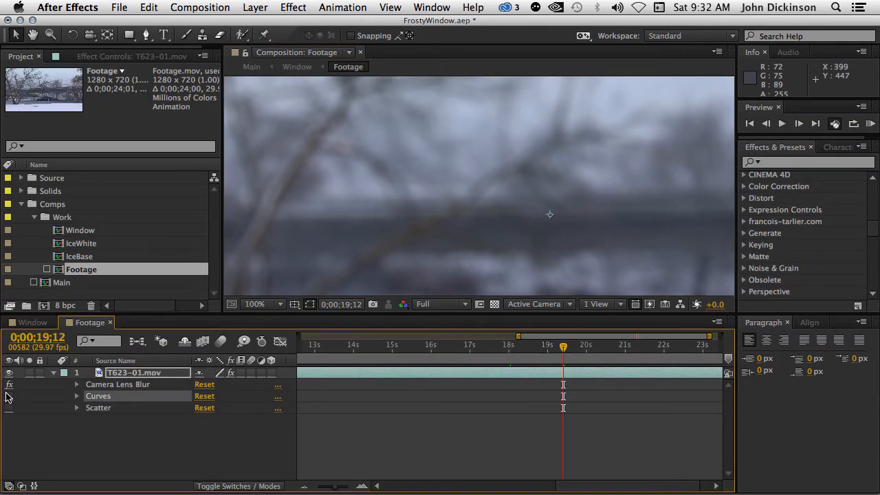
{"action": "left_click", "coordinate": [9, 397]}
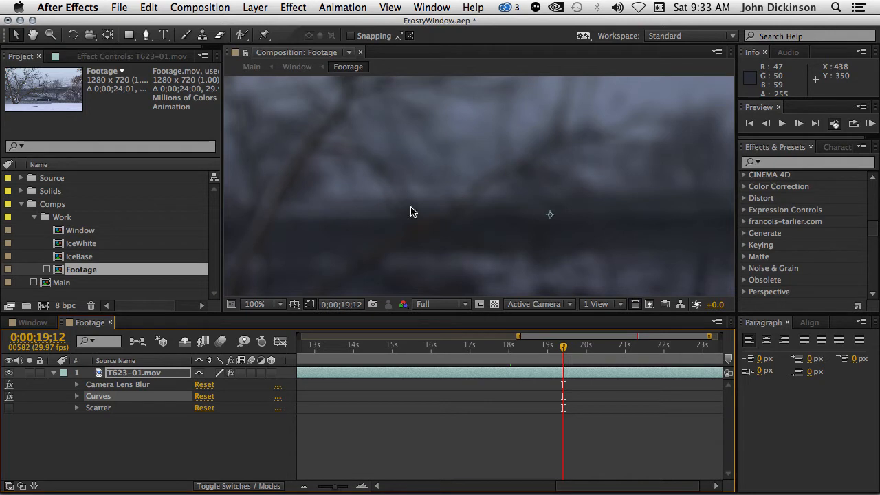
{"action": "left_click", "coordinate": [154, 61]}
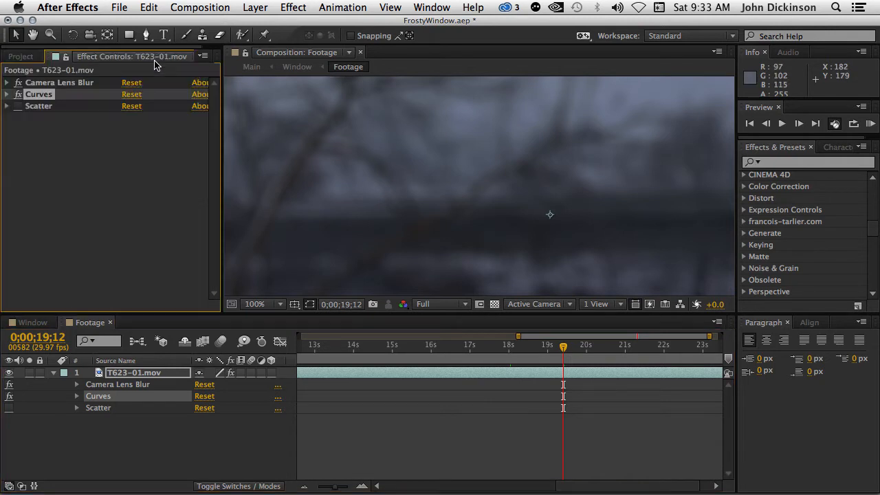
{"action": "left_click", "coordinate": [6, 95]}
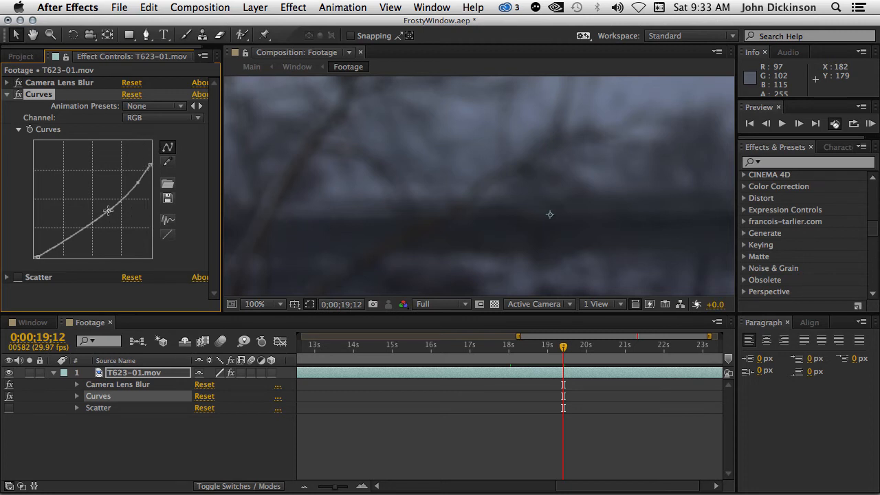
Compare the sky and trees with the Curves effect switched off and back on
{"action": "left_click_drag", "start_coordinate": [527, 143], "coordinate": [356, 272]}
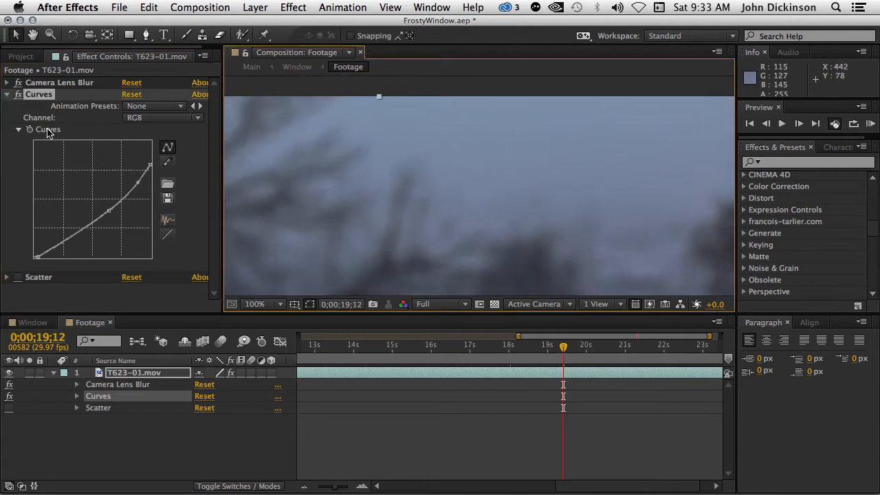
{"action": "left_click", "coordinate": [19, 94]}
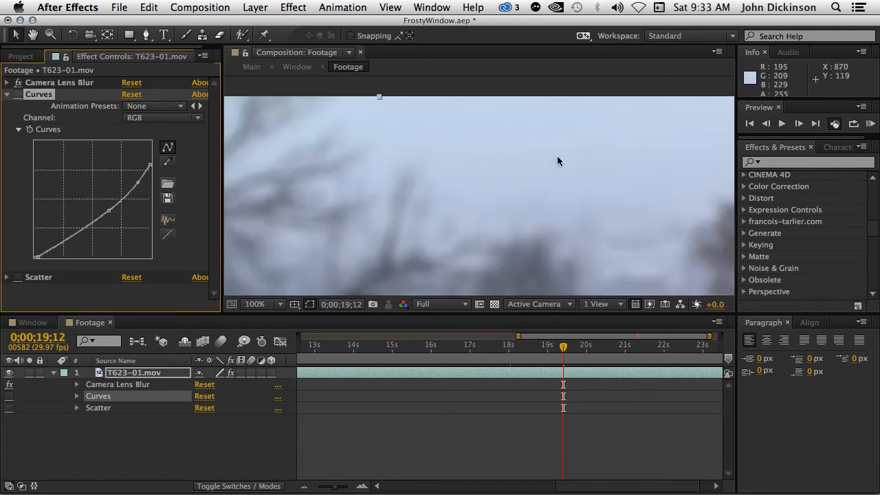
{"action": "left_click", "coordinate": [19, 94]}
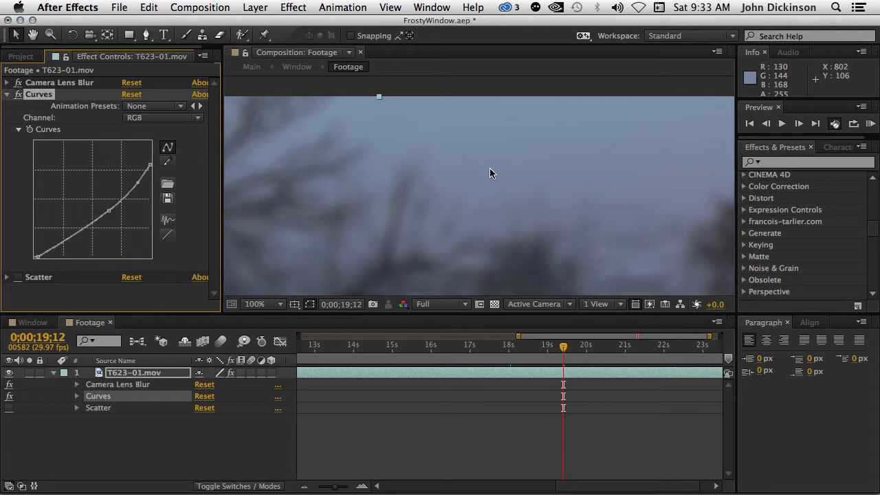
{"action": "scroll", "coordinate": [471, 214], "scroll_direction": "down", "scroll_amount": 1}
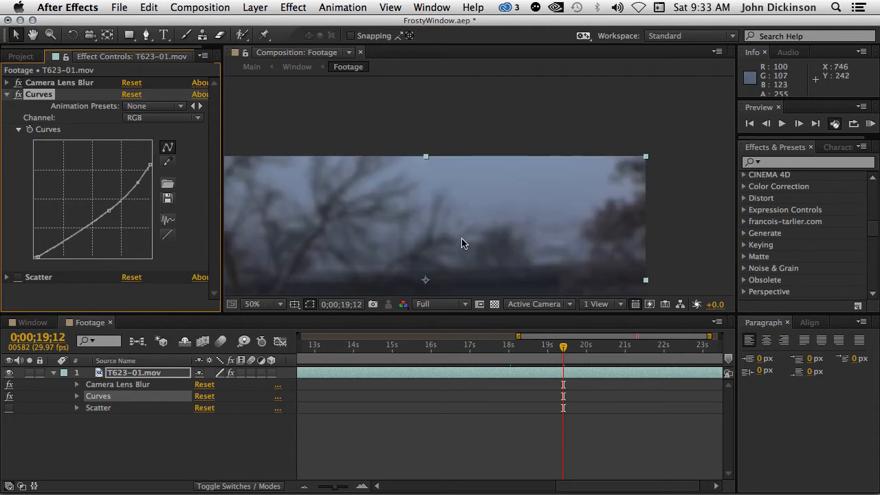
{"action": "left_click_drag", "start_coordinate": [466, 260], "coordinate": [502, 164]}
{"action": "scroll", "coordinate": [452, 153], "scroll_direction": "up", "scroll_amount": 1}
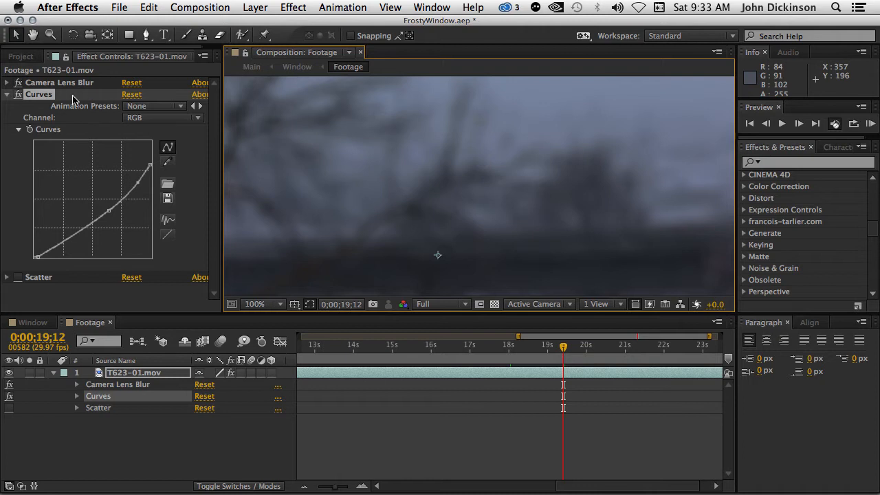
Collapse the Curves settings, enable the Scatter effect on T623-01.mov and inspect the blurred trees up close
{"action": "left_click", "coordinate": [6, 94]}
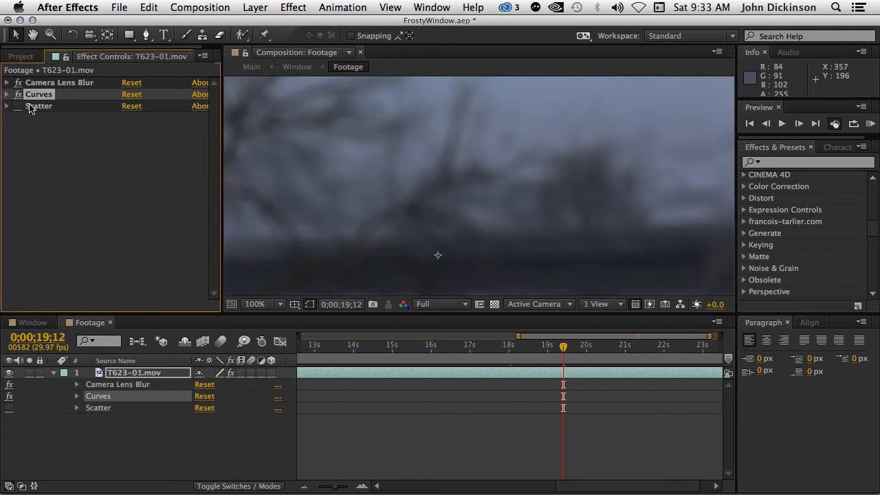
{"action": "left_click", "coordinate": [35, 106]}
{"action": "left_click", "coordinate": [18, 107]}
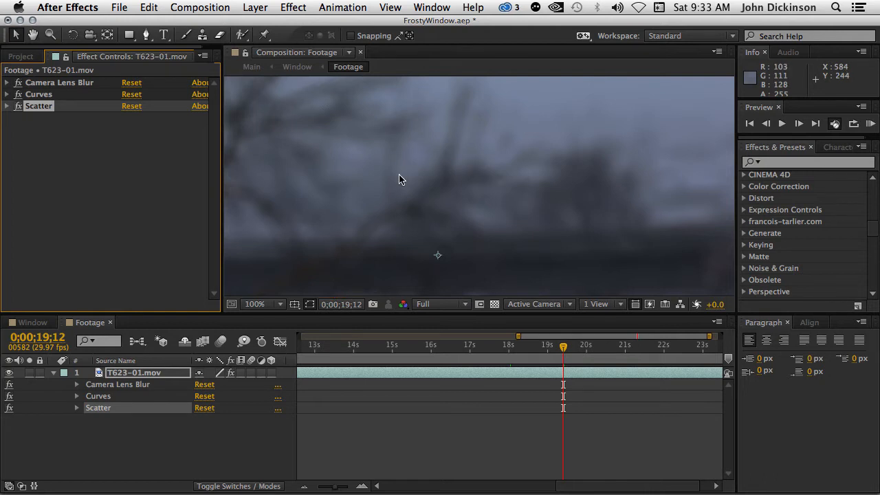
{"action": "scroll", "coordinate": [400, 178], "scroll_direction": "up", "scroll_amount": 1}
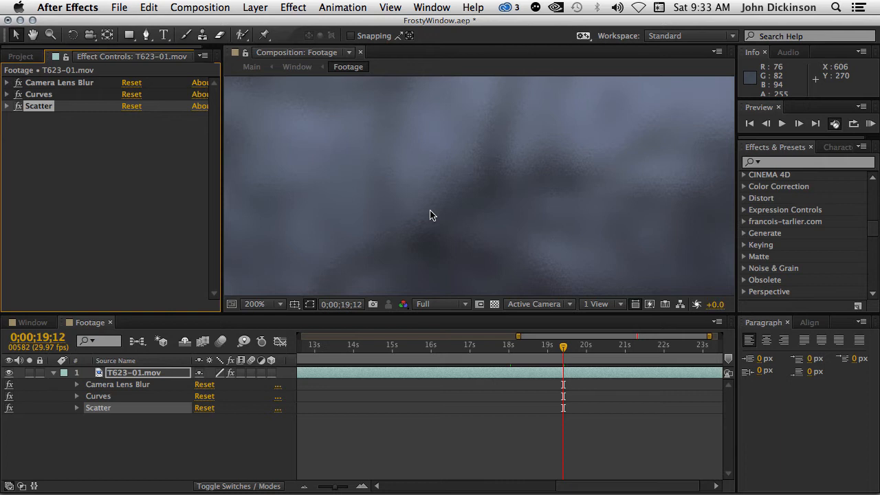
{"action": "scroll", "coordinate": [489, 215], "scroll_direction": "down", "scroll_amount": 1}
{"action": "mouse_move", "coordinate": [519, 234]}
{"action": "left_mouse_down"}
{"action": "mouse_move", "coordinate": [538, 227]}
{"action": "mouse_move", "coordinate": [510, 212]}
{"action": "mouse_move", "coordinate": [677, 180]}
{"action": "mouse_move", "coordinate": [636, 257]}
{"action": "mouse_move", "coordinate": [473, 245]}
{"action": "left_mouse_up"}
{"action": "key", "text": "v"}
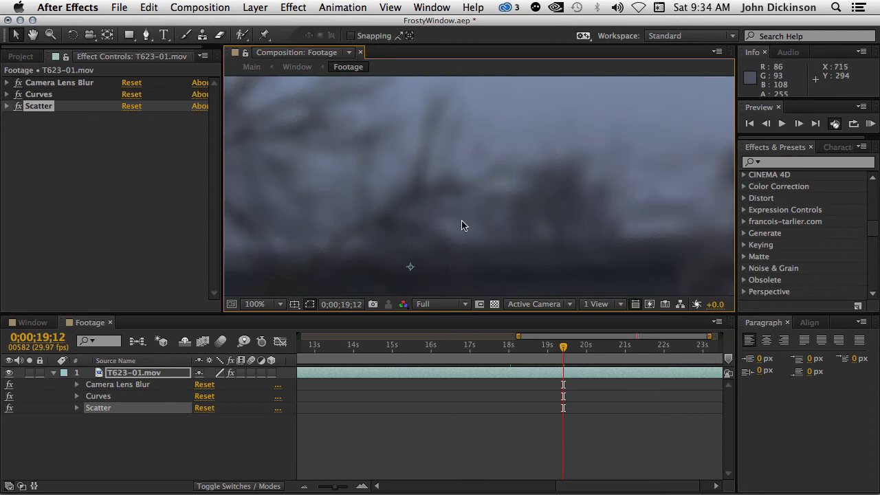
Enable the proxy for the Footage composition and return to the start of the Window composition at 0:00:00:00
{"action": "left_click", "coordinate": [32, 56]}
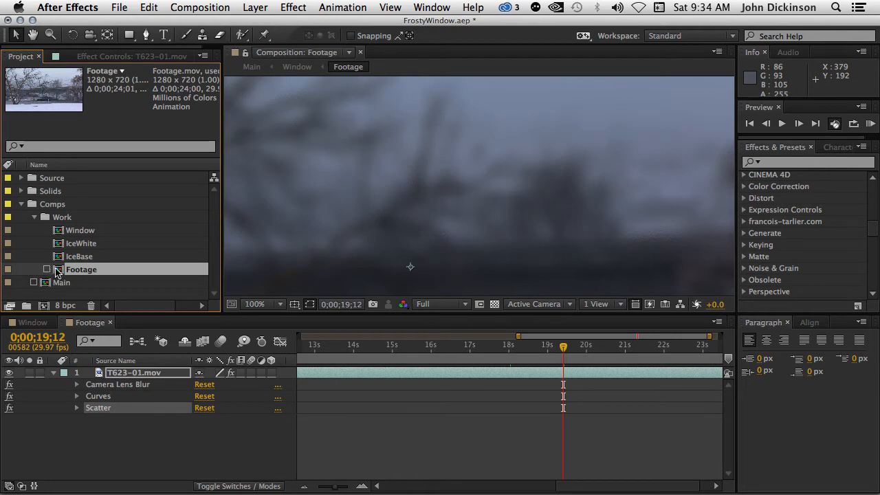
{"action": "left_click", "coordinate": [46, 270]}
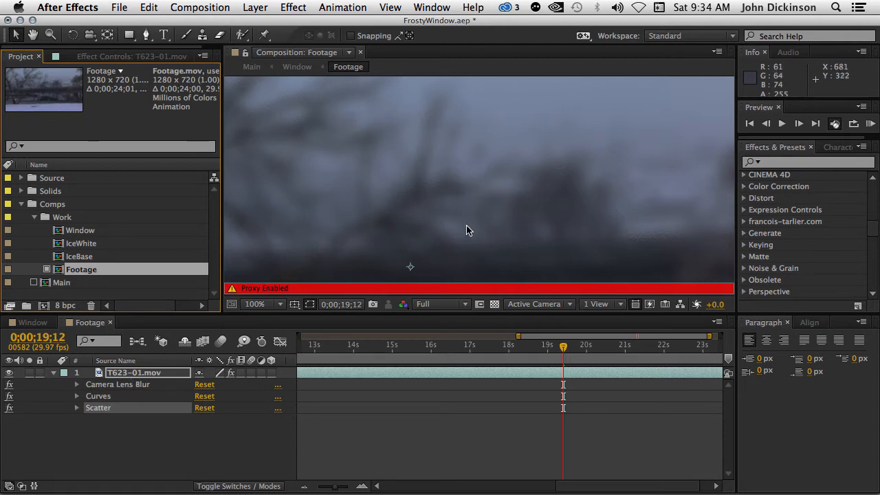
{"action": "left_click_drag", "start_coordinate": [311, 347], "coordinate": [433, 368]}
{"action": "key", "text": "minus"}
{"action": "key", "text": "minus"}
{"action": "left_click_drag", "start_coordinate": [308, 347], "coordinate": [332, 349]}
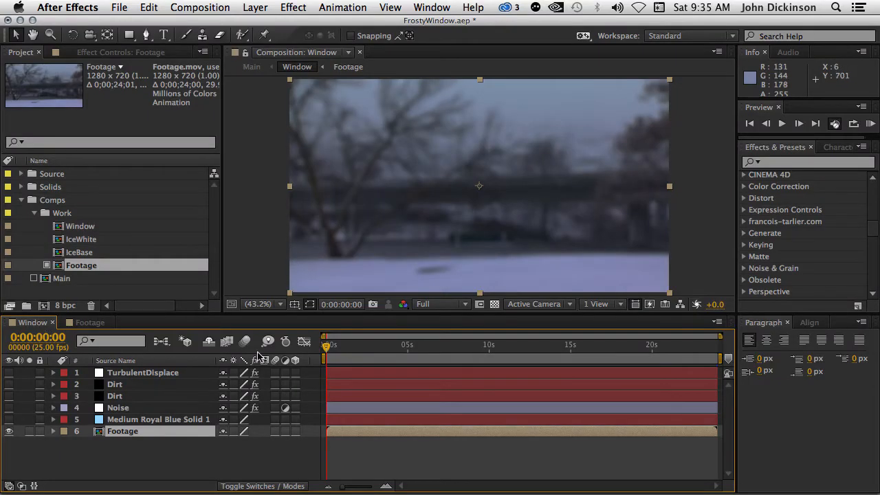
Make the Medium Royal Blue Solid 1 layer visible, show the layer blending modes and inspect its tint over the footage
{"action": "left_click", "coordinate": [146, 422]}
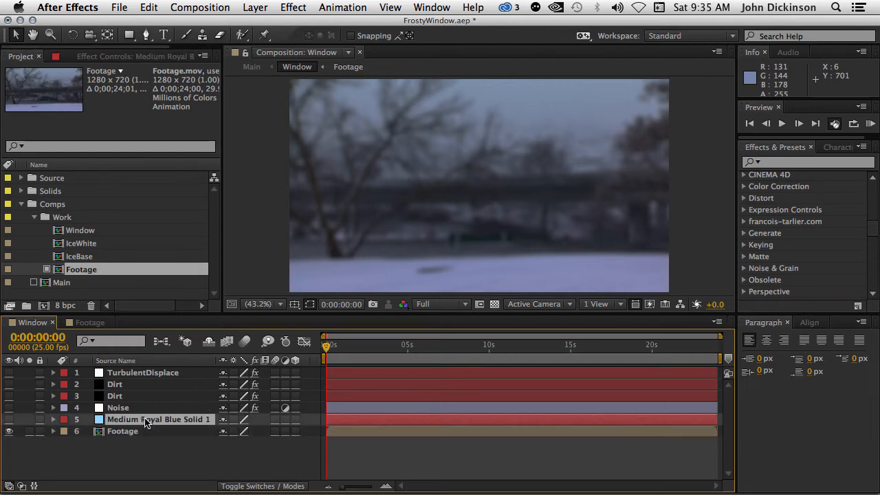
{"action": "left_click", "coordinate": [9, 419]}
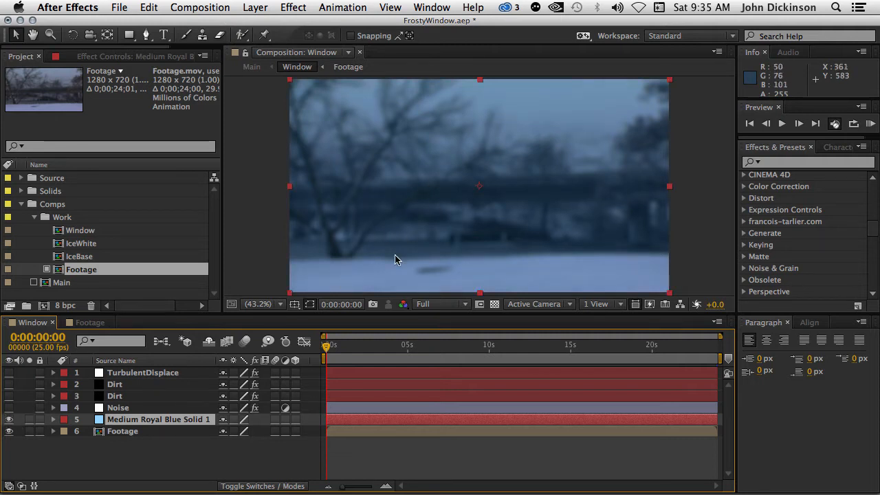
{"action": "left_click", "coordinate": [269, 486]}
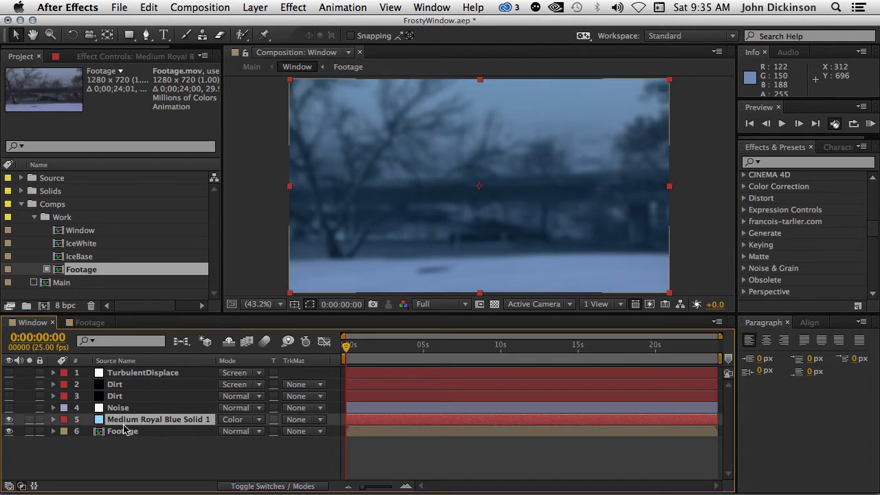
{"action": "left_click", "coordinate": [237, 421]}
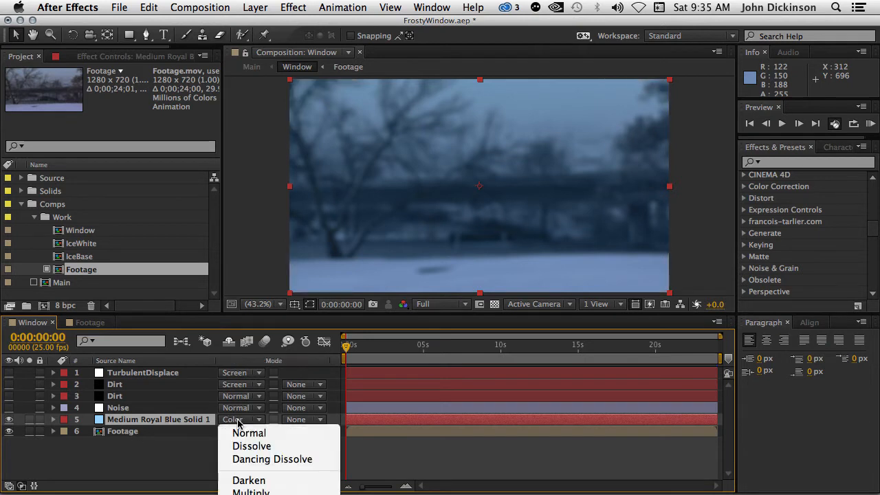
{"action": "left_click", "coordinate": [130, 447]}
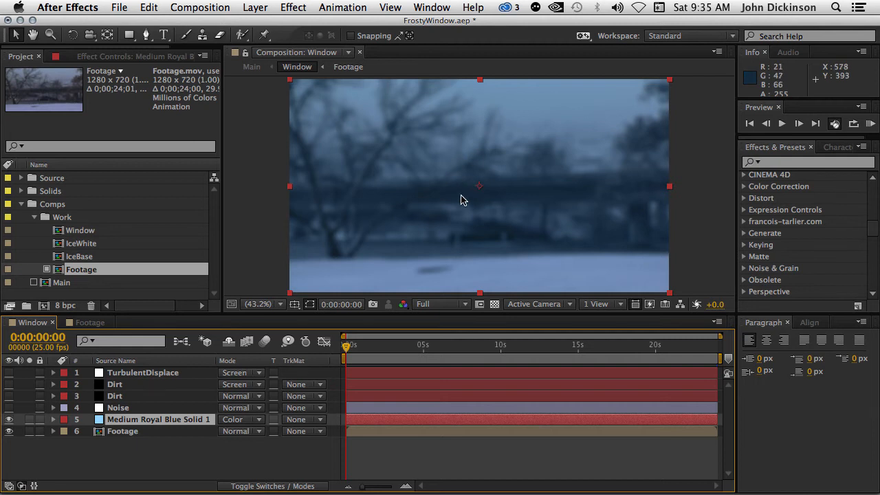
{"action": "scroll", "coordinate": [435, 184], "scroll_direction": "up", "scroll_amount": 1}
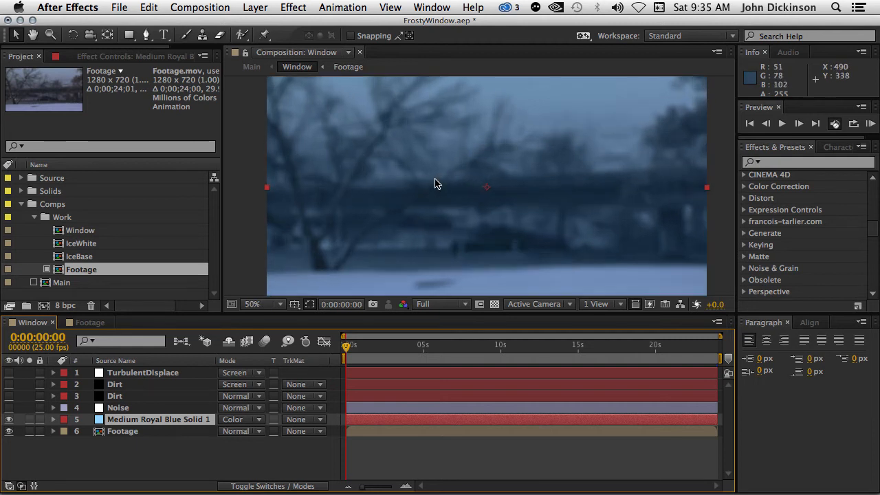
{"action": "scroll", "coordinate": [467, 199], "scroll_direction": "up", "scroll_amount": 2}
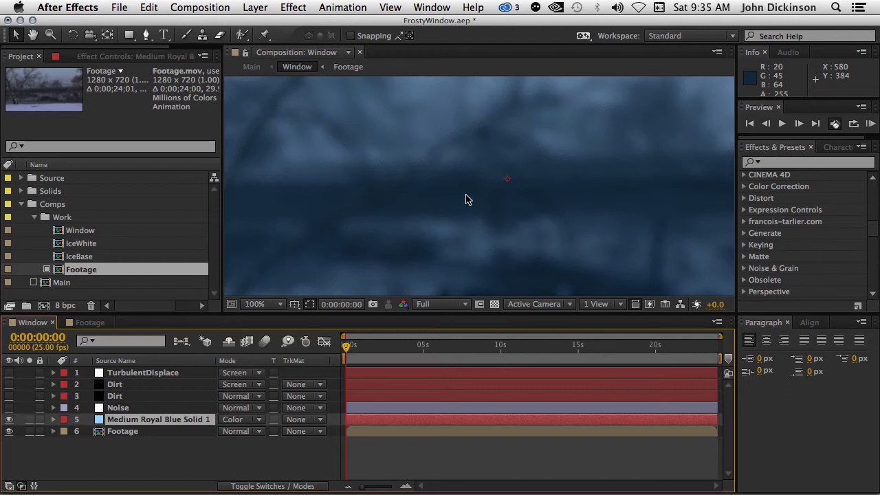
{"action": "scroll", "coordinate": [467, 198], "scroll_direction": "down", "scroll_amount": 2}
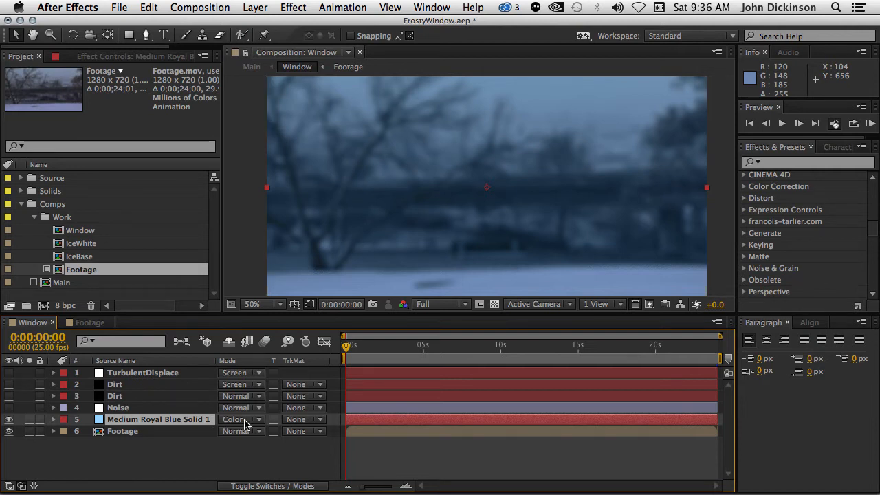
{"action": "scroll", "coordinate": [473, 191], "scroll_direction": "up", "scroll_amount": 2}
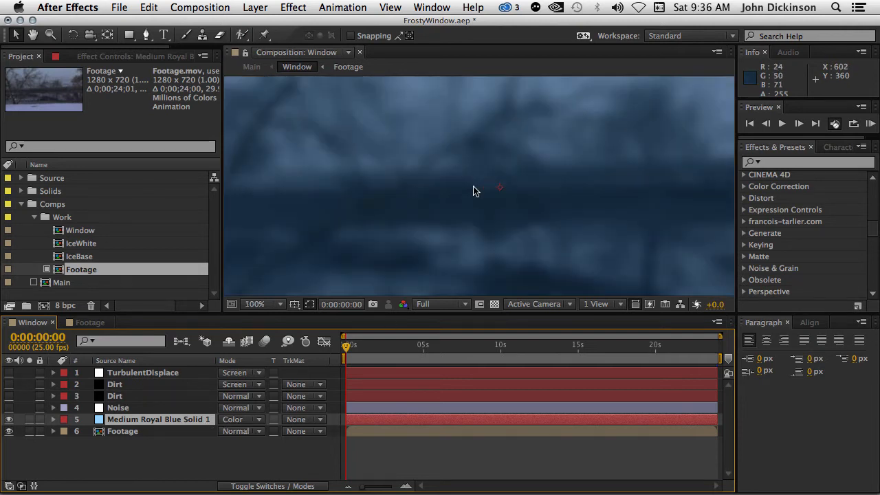
{"action": "scroll", "coordinate": [473, 191], "scroll_direction": "down", "scroll_amount": 2}
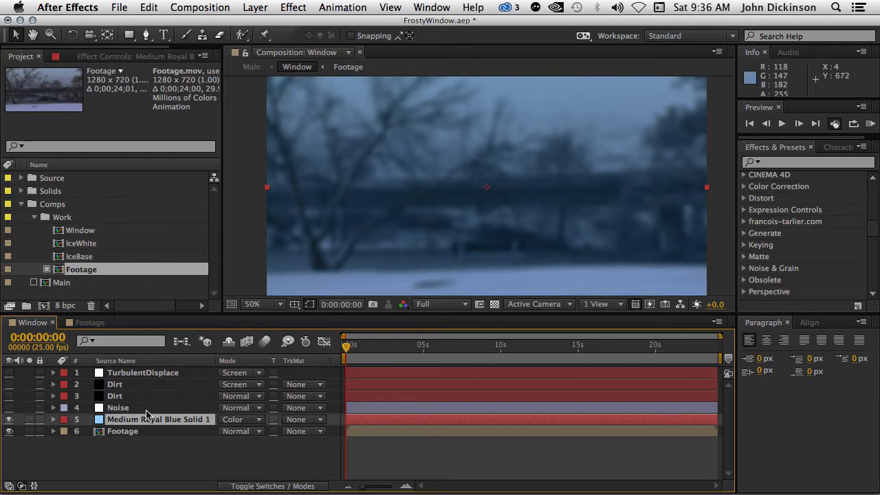
Make the Noise layer visible and open its Noise HLS settings, examining the sky gradient up close
{"action": "left_click", "coordinate": [124, 408]}
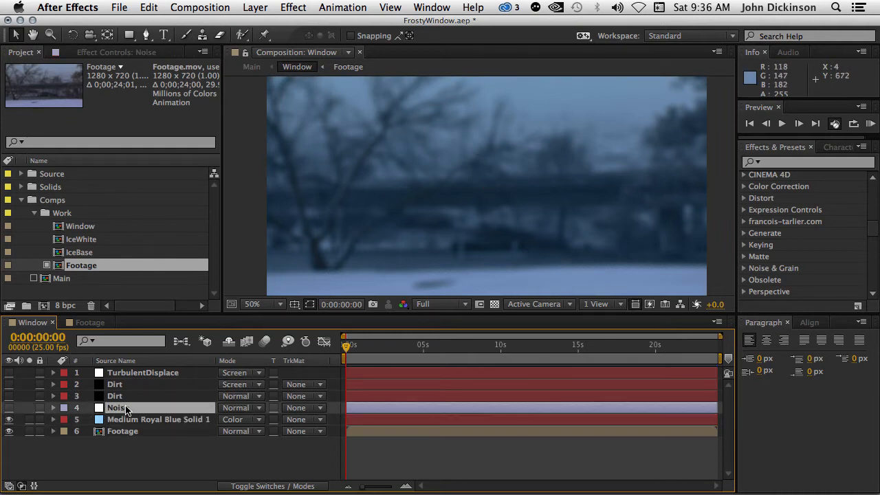
{"action": "left_click", "coordinate": [8, 408]}
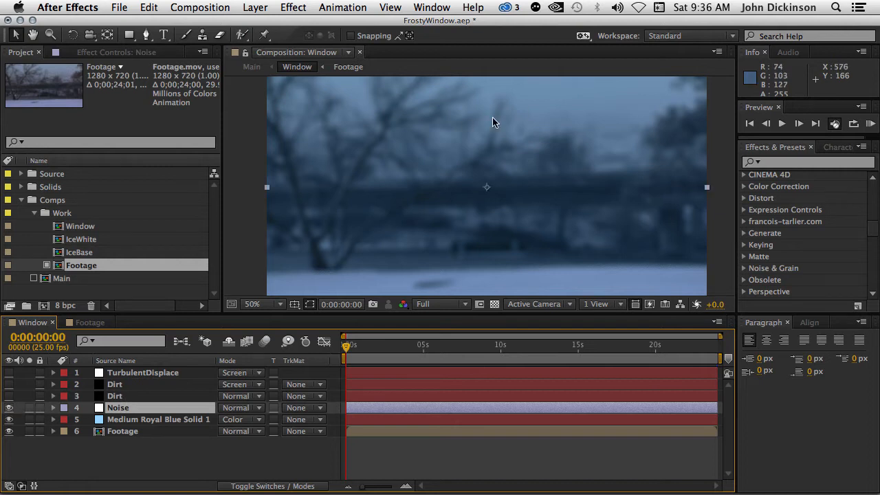
{"action": "left_click", "coordinate": [94, 53]}
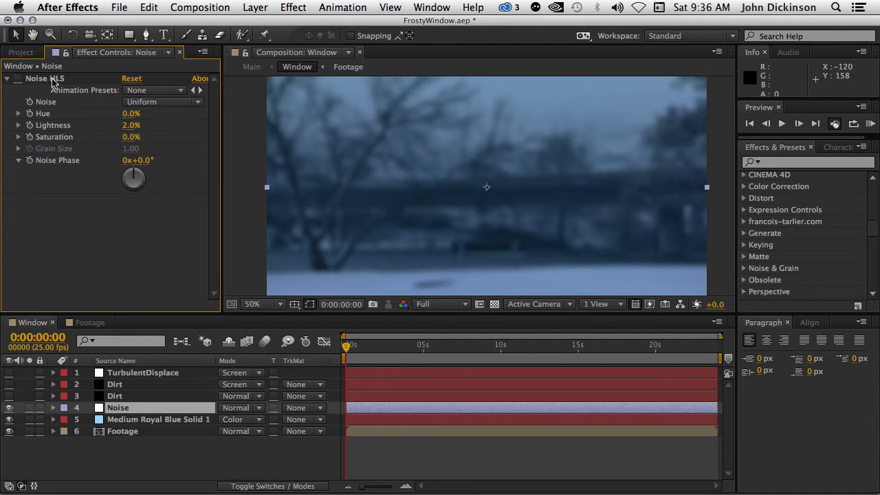
{"action": "scroll", "coordinate": [570, 97], "scroll_direction": "up", "scroll_amount": 3}
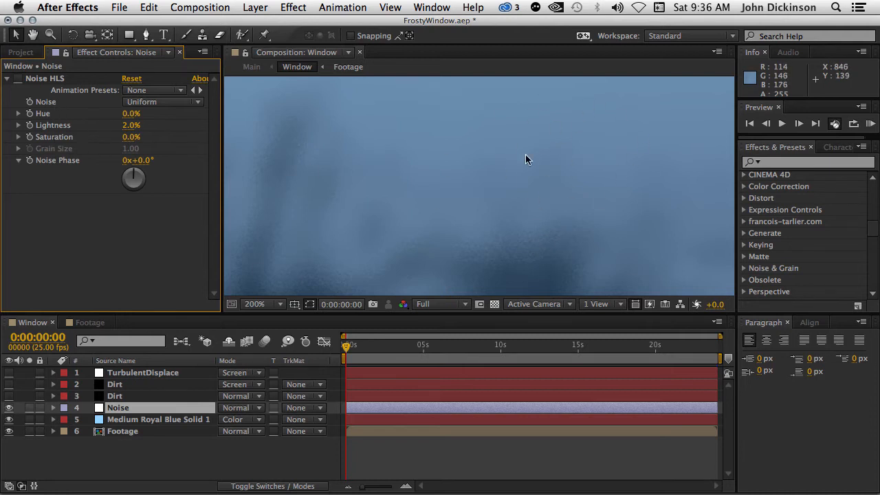
{"action": "scroll", "coordinate": [557, 127], "scroll_direction": "up", "scroll_amount": 1}
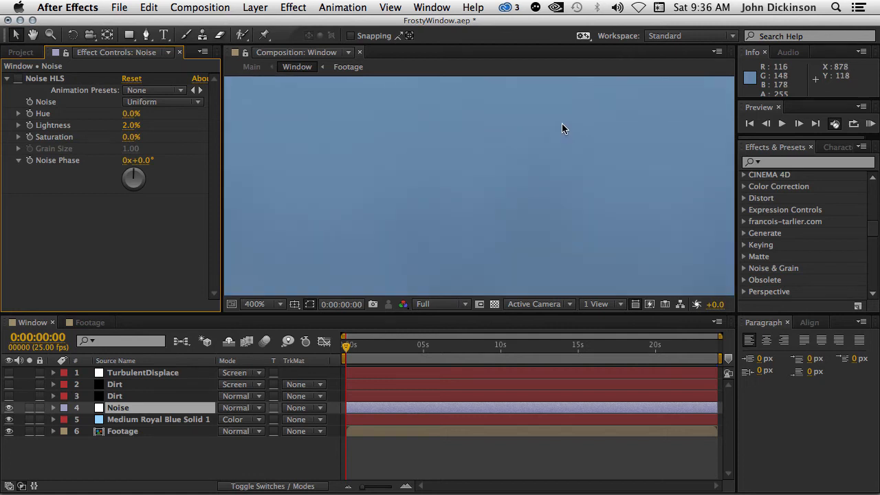
Compare the sky and treetops with Noise HLS off and on at 200% and 400%, leaving the effect enabled
{"action": "scroll", "coordinate": [522, 172], "scroll_direction": "down", "scroll_amount": 1}
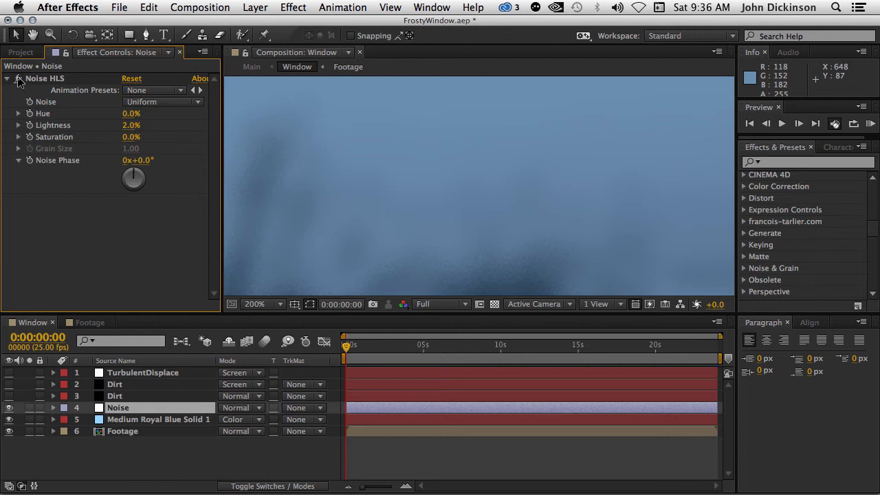
{"action": "scroll", "coordinate": [462, 145], "scroll_direction": "up", "scroll_amount": 1}
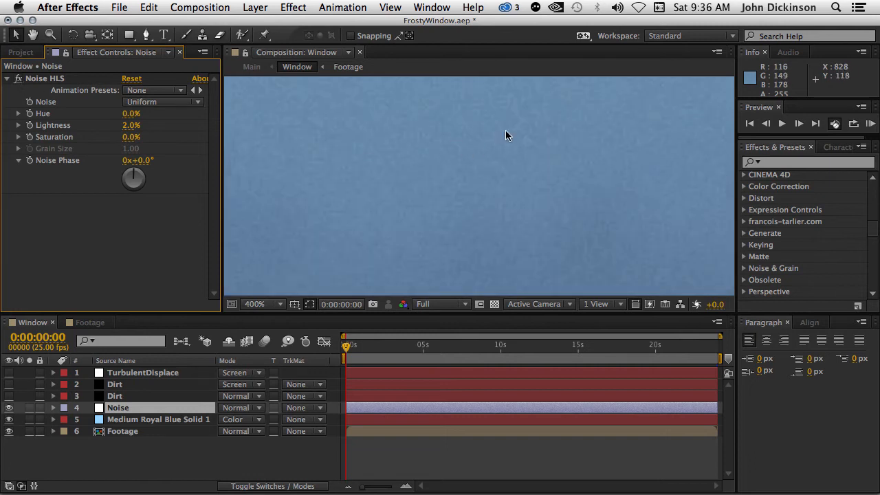
{"action": "scroll", "coordinate": [488, 181], "scroll_direction": "down", "scroll_amount": 1}
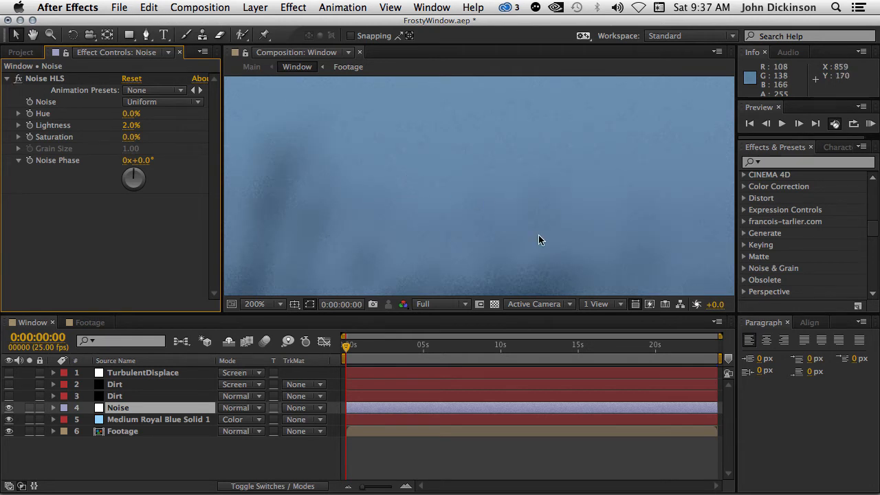
{"action": "left_click_drag", "start_coordinate": [538, 235], "coordinate": [527, 179]}
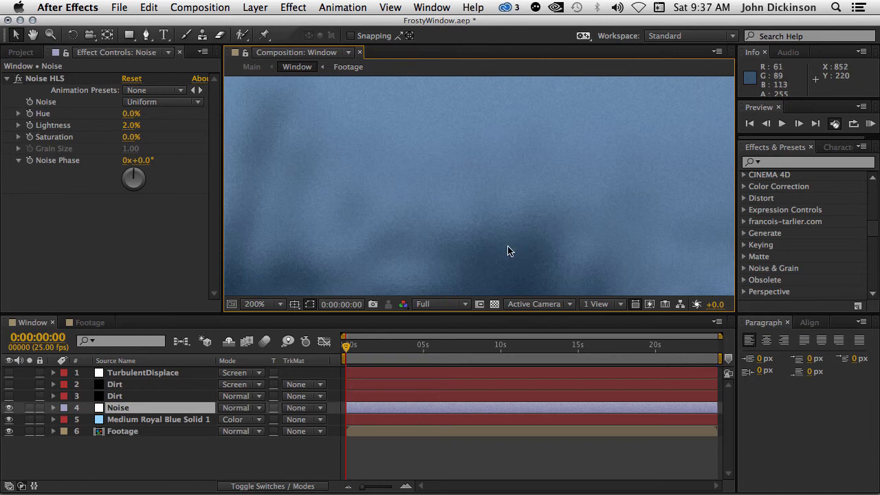
{"action": "left_click", "coordinate": [19, 80]}
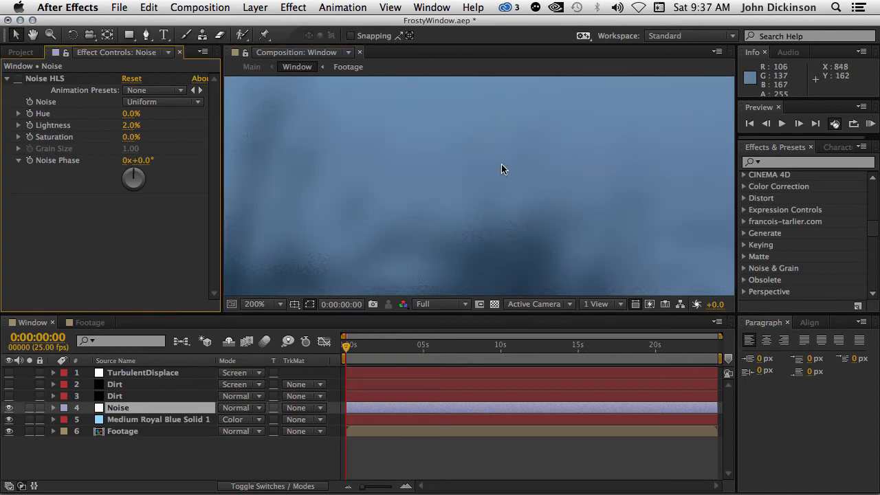
{"action": "scroll", "coordinate": [505, 178], "scroll_direction": "up", "scroll_amount": 2}
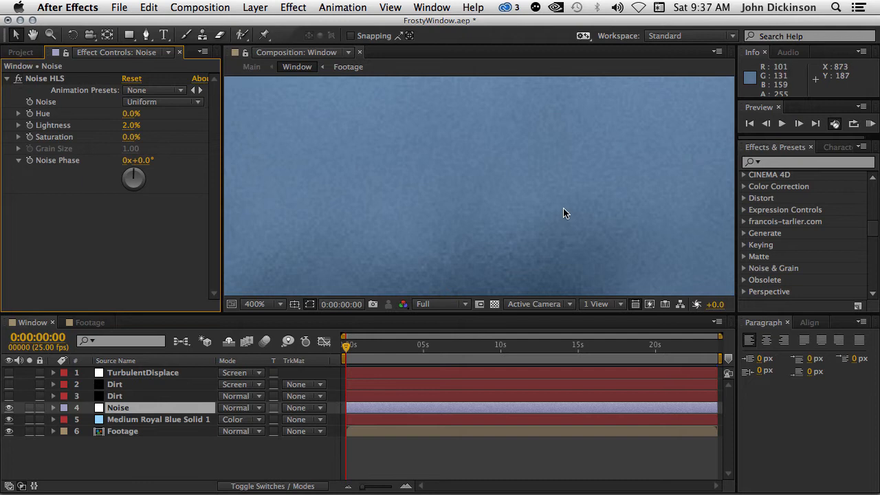
{"action": "scroll", "coordinate": [563, 213], "scroll_direction": "down", "scroll_amount": 2}
{"action": "scroll", "coordinate": [529, 206], "scroll_direction": "down", "scroll_amount": 1}
Review the tinted, noisy Window composition in a maximized viewer at 100% and 50%, and restore the normal panel layout
{"action": "left_click_drag", "start_coordinate": [528, 206], "coordinate": [440, 149]}
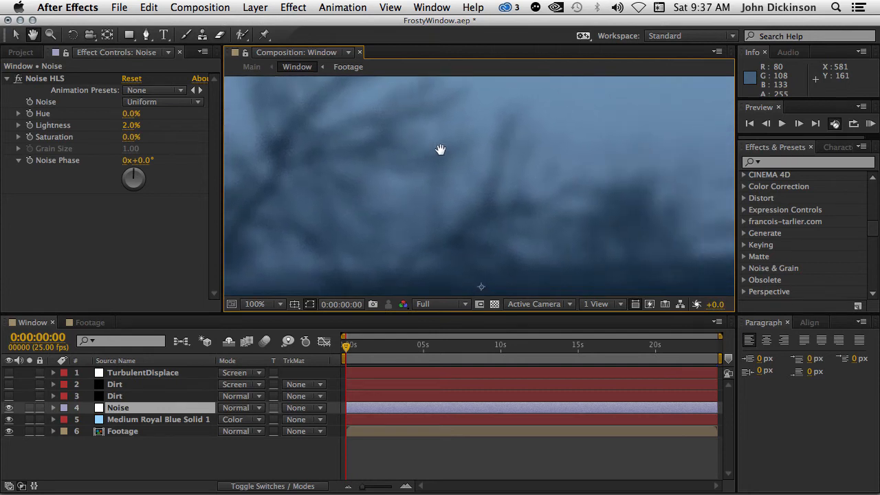
{"action": "key", "text": "grave"}
{"action": "left_click_drag", "start_coordinate": [514, 392], "coordinate": [575, 274]}
{"action": "key", "text": "v"}
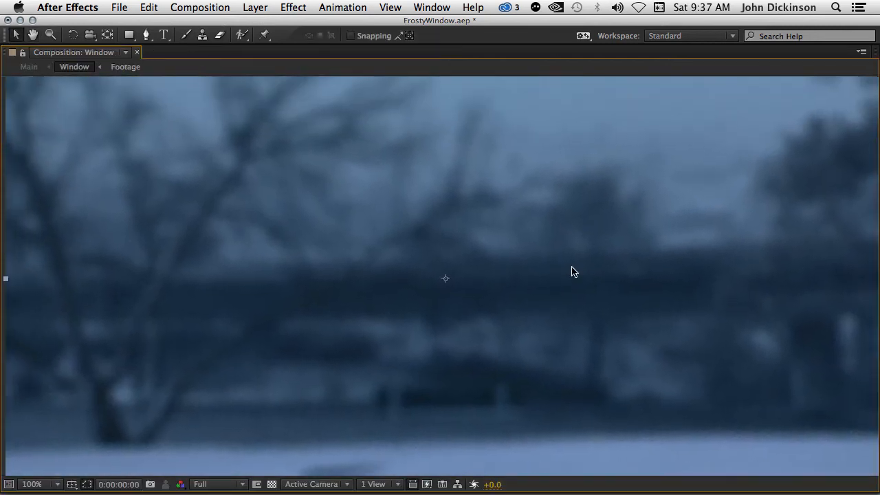
{"action": "scroll", "coordinate": [521, 223], "scroll_direction": "down", "scroll_amount": 2}
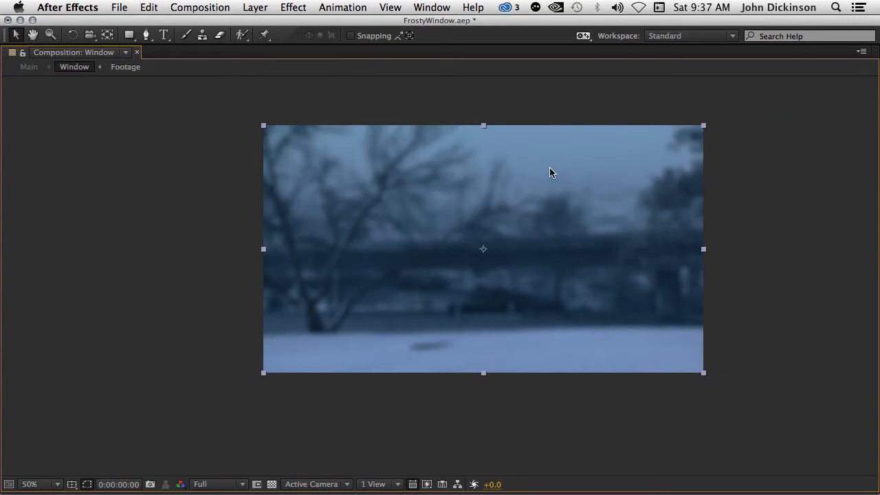
{"action": "key", "text": "grave"}
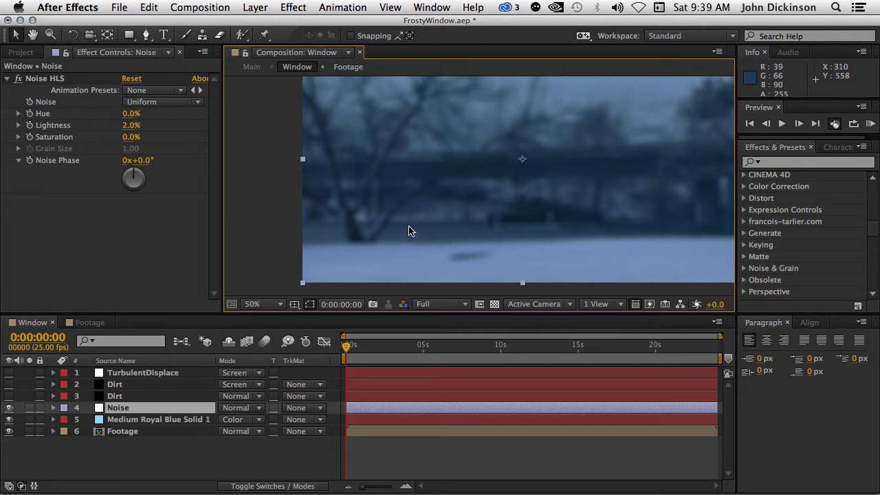
Make the Dirt layer directly above Noise visible and collapse its Roughen Edges settings
{"action": "left_click", "coordinate": [126, 397]}
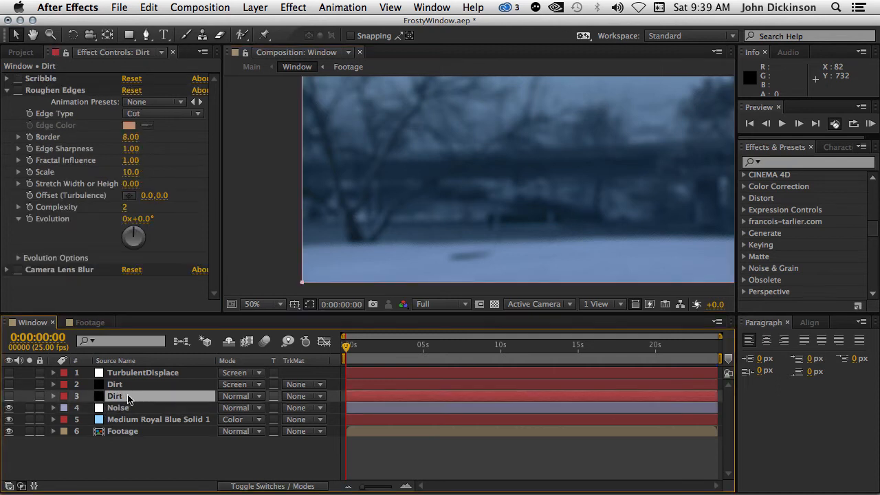
{"action": "left_click", "coordinate": [9, 396]}
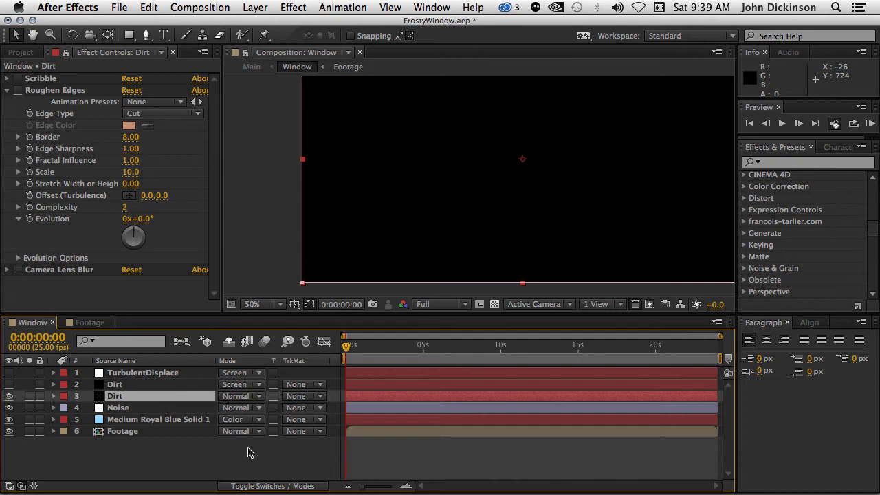
{"action": "left_click", "coordinate": [264, 486]}
{"action": "left_click", "coordinate": [264, 486]}
{"action": "left_click", "coordinate": [6, 92]}
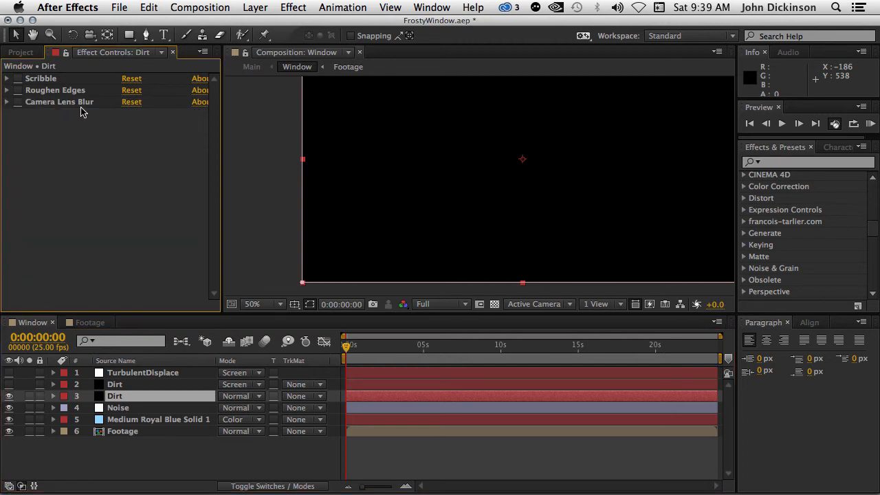
Enable the Scribble effect on layer 3 Dirt and inspect its vertical lines at 100% near the frame's lower-left corner
{"action": "left_click", "coordinate": [48, 80]}
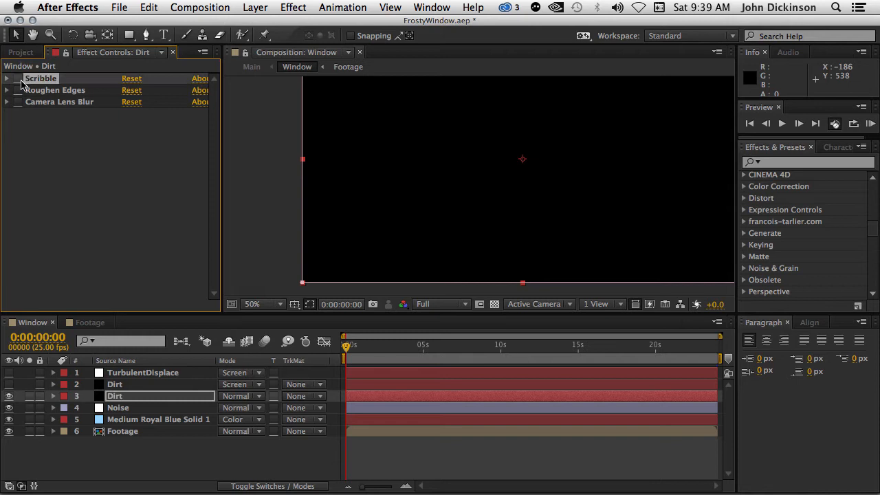
{"action": "left_click", "coordinate": [17, 79]}
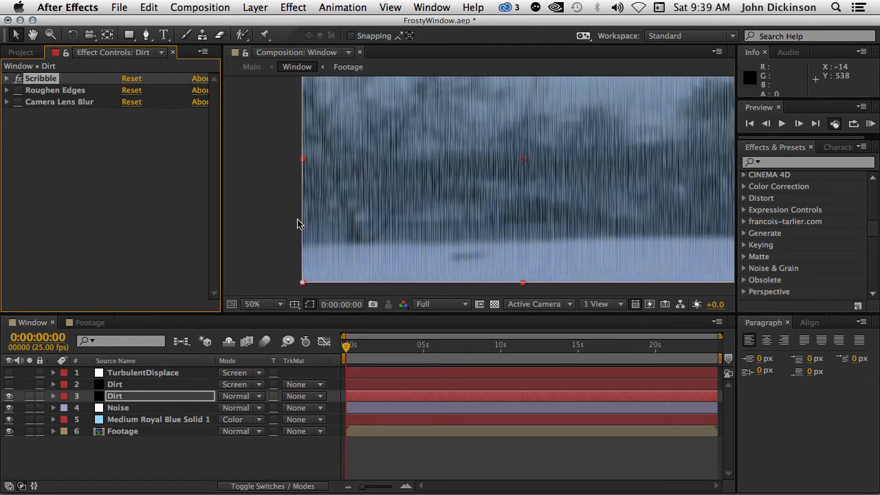
{"action": "scroll", "coordinate": [298, 221], "scroll_direction": "up", "scroll_amount": 1}
{"action": "key", "text": "space"}
{"action": "left_click_drag", "start_coordinate": [373, 229], "coordinate": [401, 172]}
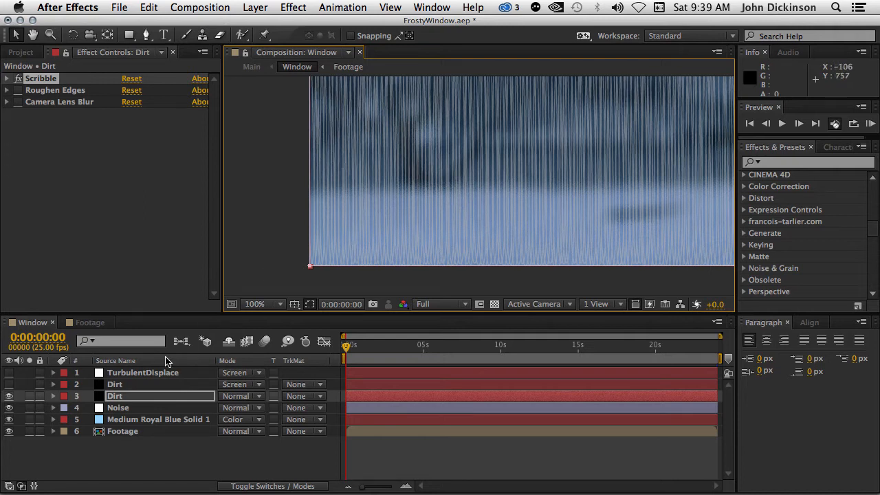
Reveal the Mask 1 path of layer 3 Dirt and view its coverage of the frame at 50%
{"action": "key", "text": "m"}
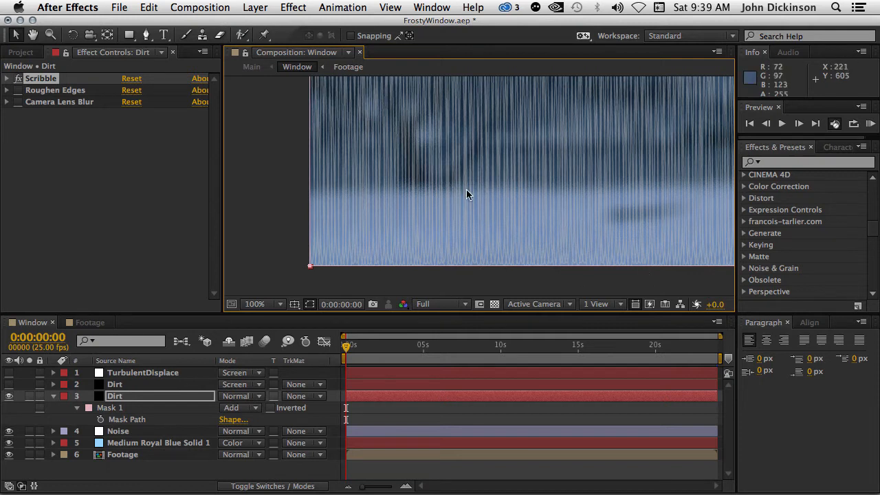
{"action": "scroll", "coordinate": [445, 184], "scroll_direction": "down", "scroll_amount": 2}
{"action": "left_click_drag", "start_coordinate": [531, 175], "coordinate": [504, 158]}
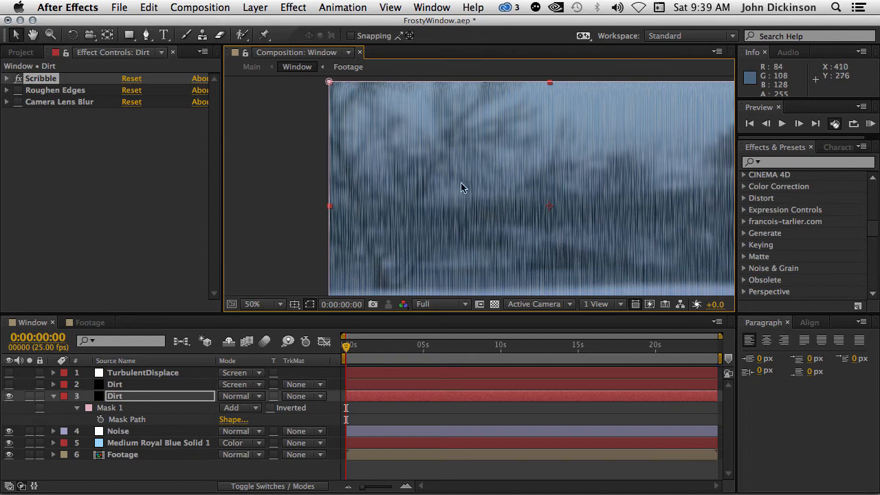
Expand the Scribble settings and look up where Scribble is found among the Generate effects, without applying another one
{"action": "left_click", "coordinate": [7, 79]}
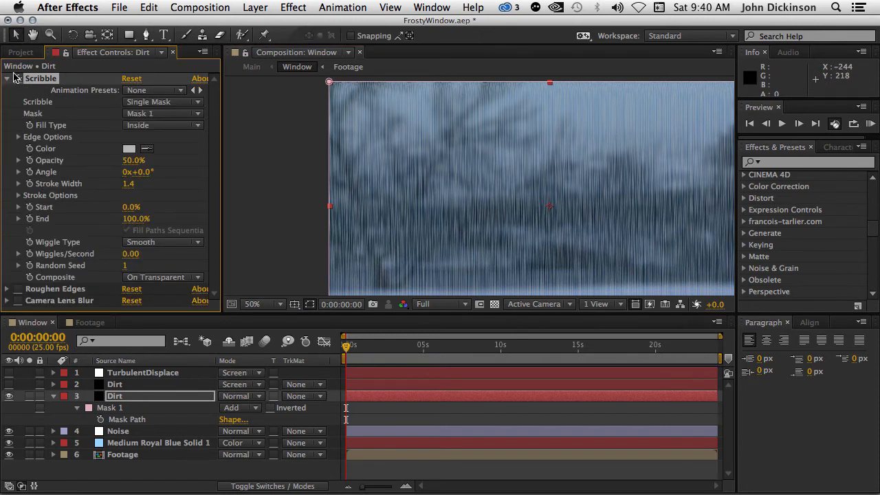
{"action": "left_click", "coordinate": [294, 7]}
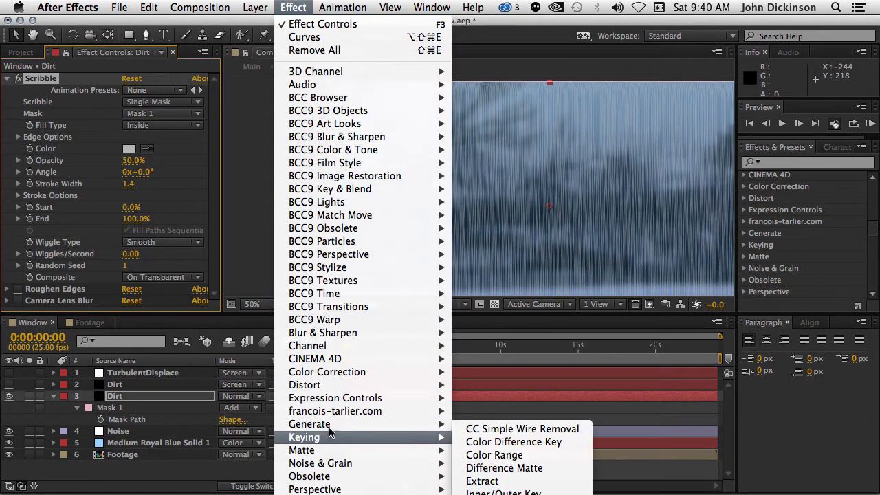
{"action": "mouse_move", "coordinate": [370, 428]}
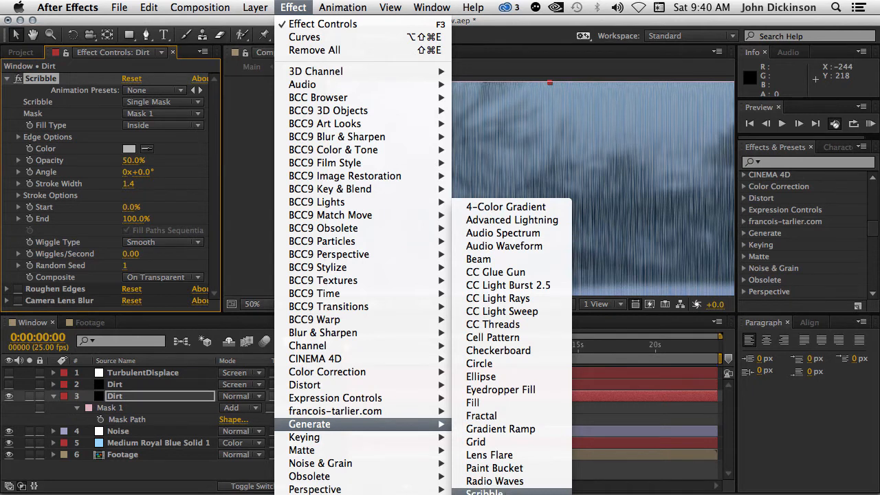
{"action": "left_click", "coordinate": [696, 486]}
Reveal all modified properties of layer 3 Dirt in a taller timeline and examine the scribble lines at 100%
{"action": "left_click", "coordinate": [140, 398]}
{"action": "key", "text": "u"}
{"action": "key", "text": "u"}
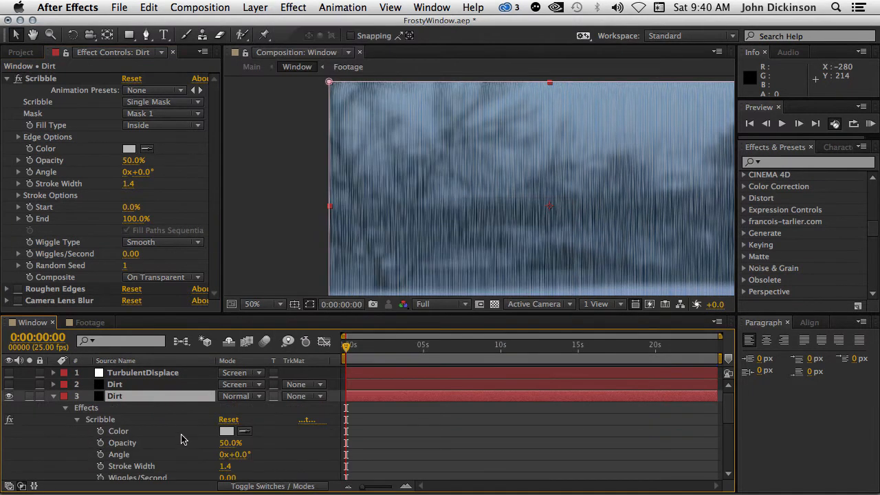
{"action": "left_click_drag", "start_coordinate": [288, 316], "coordinate": [295, 275]}
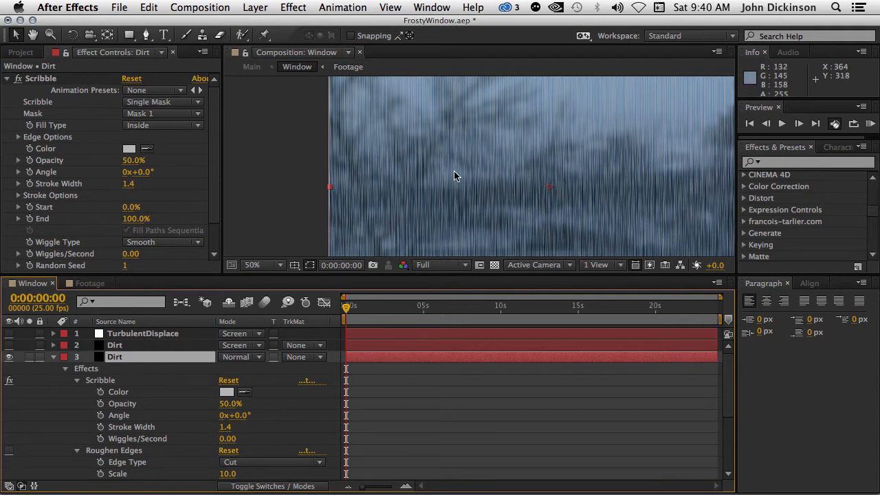
{"action": "key", "text": "slash"}
{"action": "key", "text": "grave"}
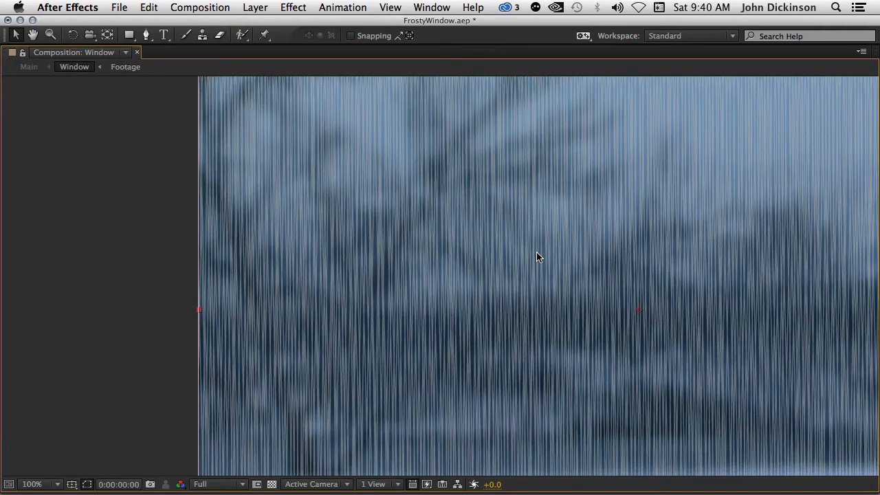
{"action": "key", "text": "grave"}
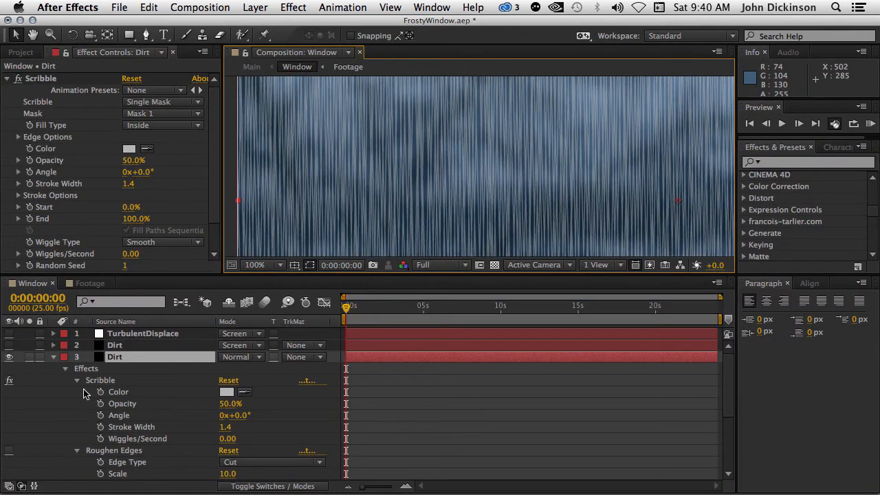
Enable Roughen Edges on layer 3 Dirt and inspect the resulting specks across the maximized composition at 100%
{"action": "key", "text": "space"}
{"action": "left_click_drag", "start_coordinate": [166, 418], "coordinate": [182, 345]}
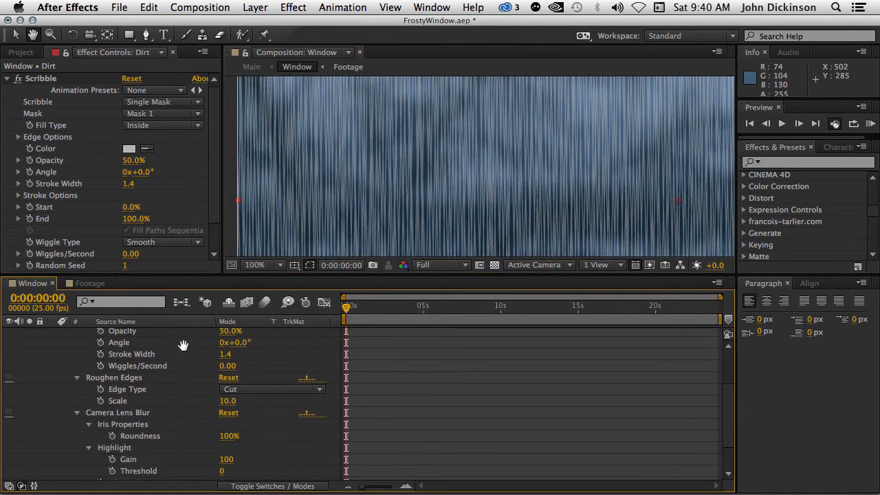
{"action": "left_click", "coordinate": [9, 378]}
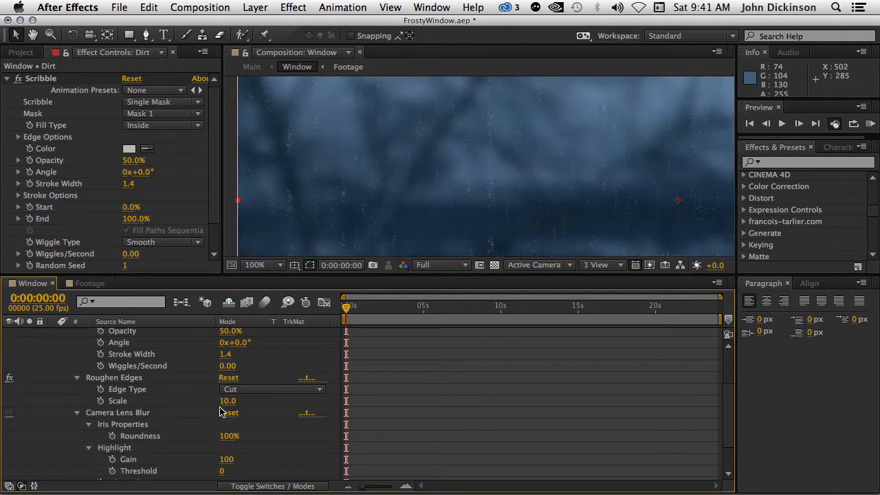
{"action": "key", "text": "grave"}
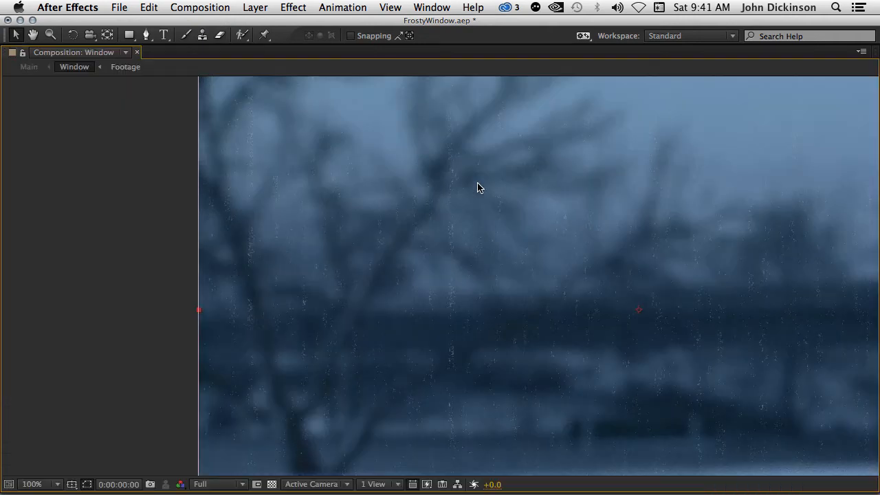
{"action": "left_click_drag", "start_coordinate": [529, 289], "coordinate": [432, 269]}
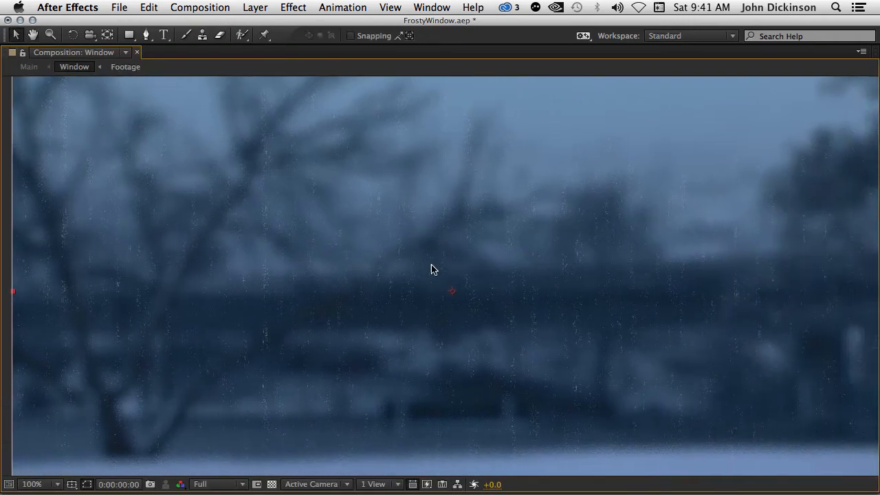
{"action": "left_click_drag", "start_coordinate": [300, 256], "coordinate": [351, 200]}
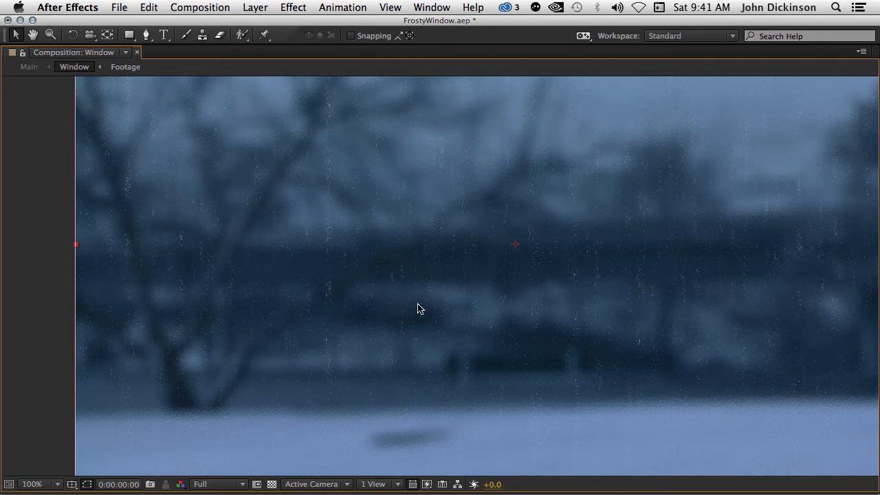
{"action": "key", "text": "grave"}
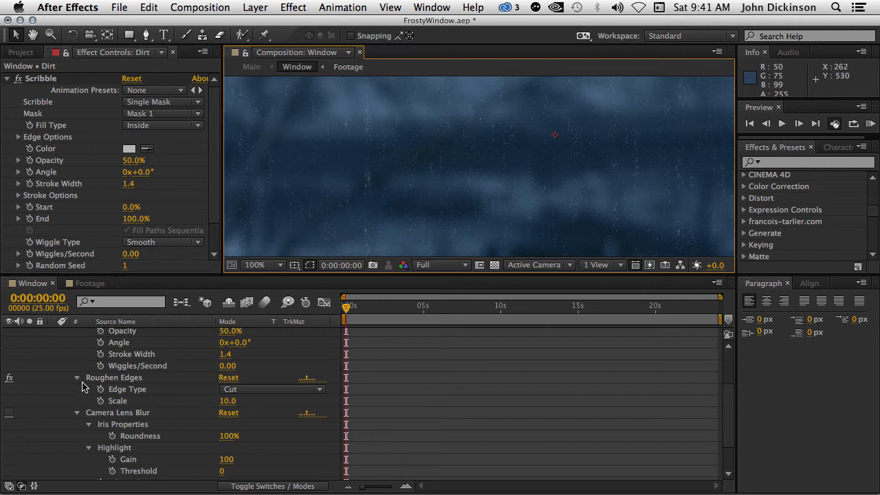
Enable Camera Lens Blur on layer 3 Dirt and examine the softened specks at 400% and 100%
{"action": "left_click", "coordinate": [126, 414]}
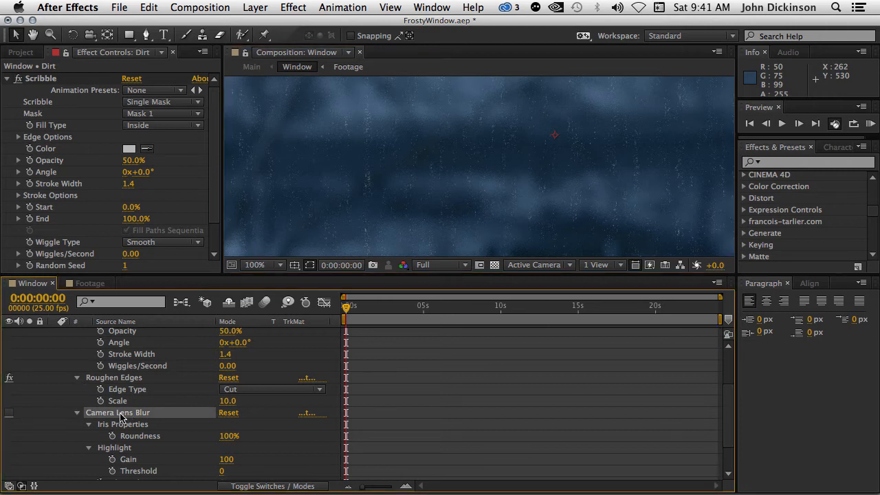
{"action": "left_click", "coordinate": [9, 412]}
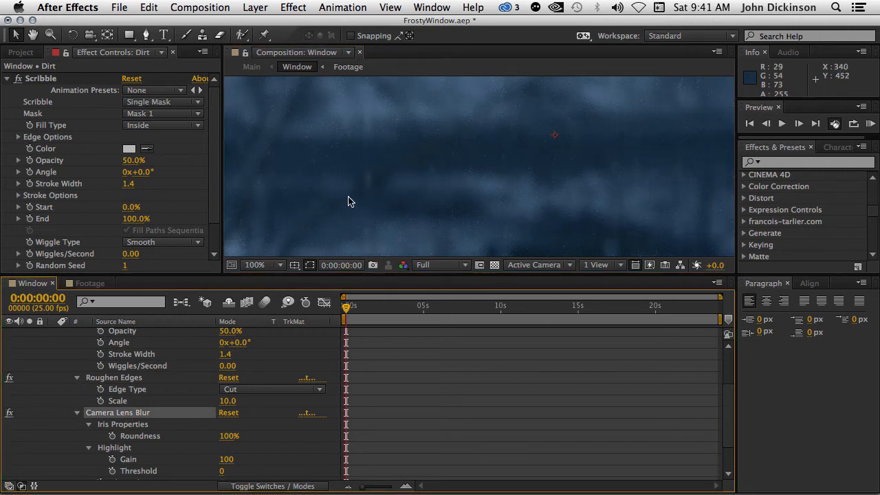
{"action": "scroll", "coordinate": [364, 185], "scroll_direction": "up", "scroll_amount": 2}
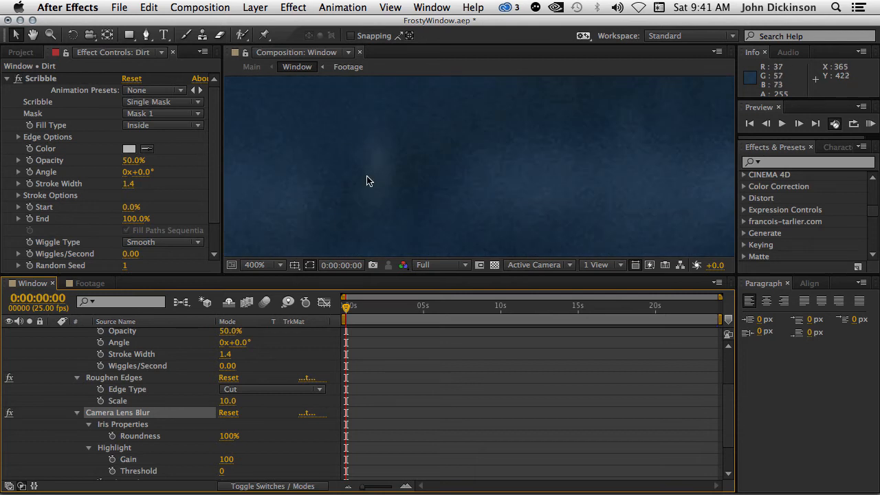
{"action": "scroll", "coordinate": [489, 167], "scroll_direction": "down", "scroll_amount": 2}
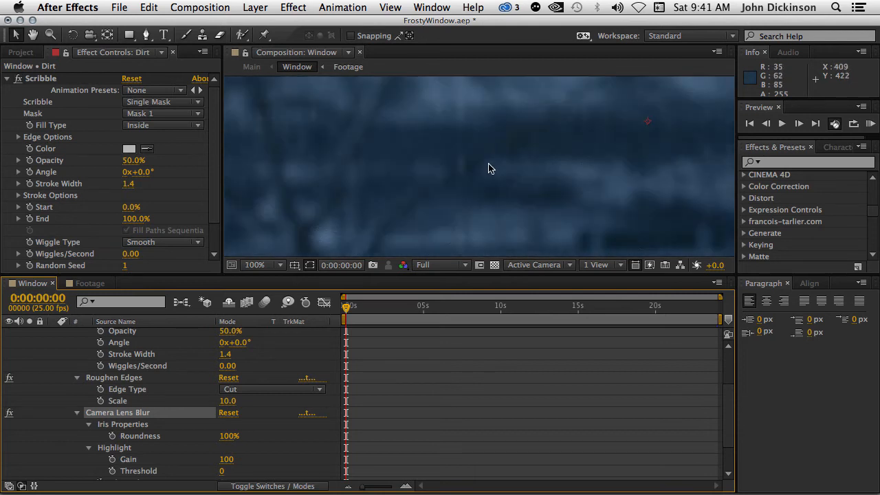
Collapse layer 3 Dirt, make layer 2 Dirt visible, and inspect the added specks in the maximized composition
{"action": "left_click_drag", "start_coordinate": [512, 157], "coordinate": [451, 232]}
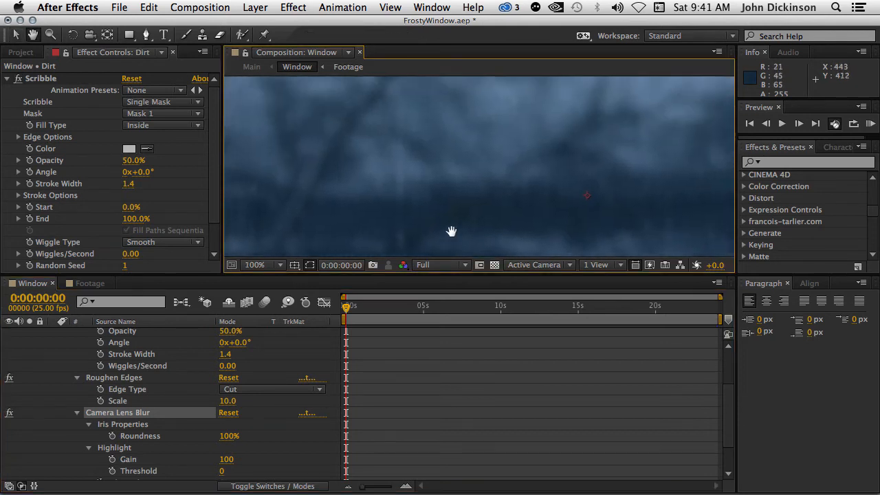
{"action": "scroll", "coordinate": [398, 183], "scroll_direction": "up", "scroll_amount": 1}
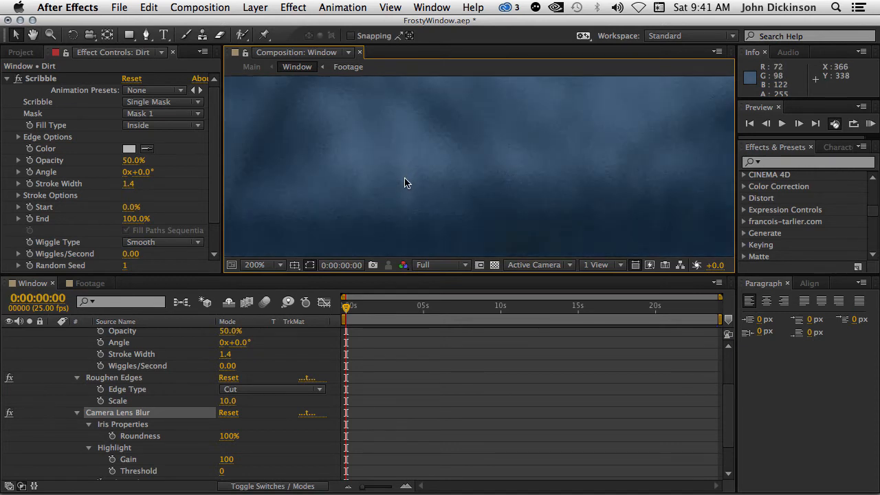
{"action": "scroll", "coordinate": [404, 183], "scroll_direction": "down", "scroll_amount": 2}
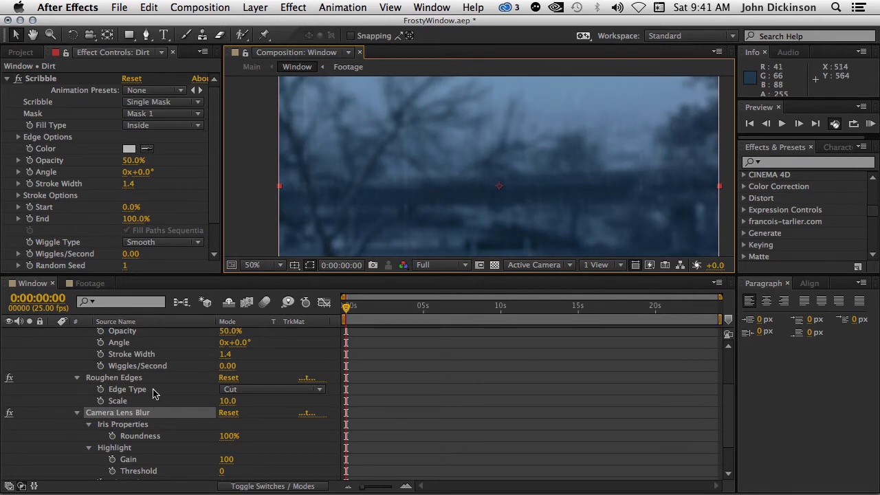
{"action": "scroll", "coordinate": [152, 393], "scroll_direction": "down", "scroll_amount": 2}
{"action": "scroll", "coordinate": [152, 389], "scroll_direction": "up", "scroll_amount": 5}
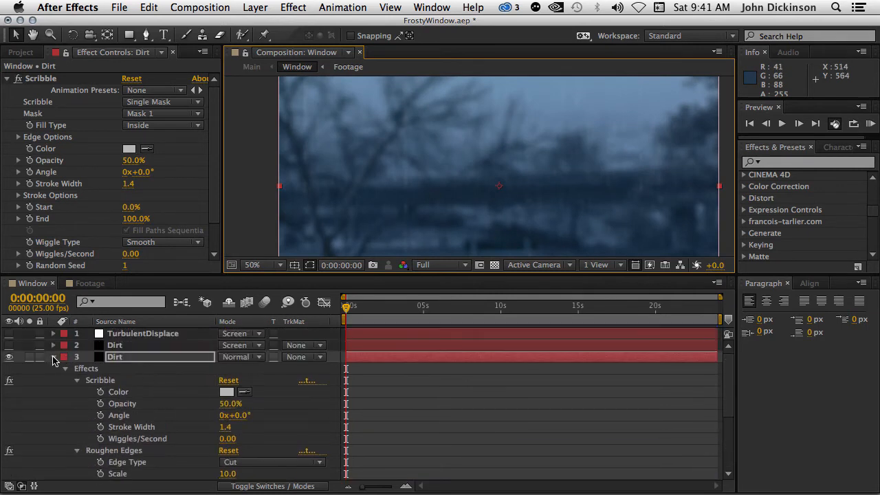
{"action": "left_click", "coordinate": [53, 357]}
{"action": "left_click", "coordinate": [127, 346]}
{"action": "left_click", "coordinate": [9, 345]}
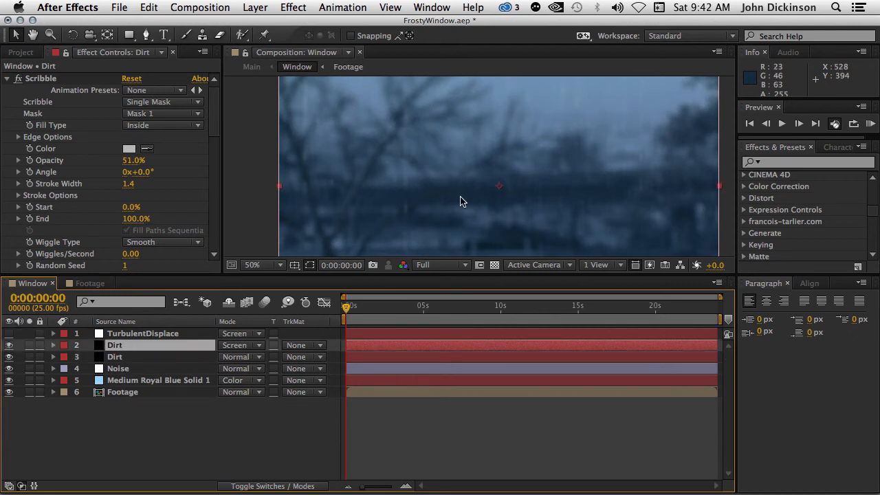
{"action": "key", "text": "grave"}
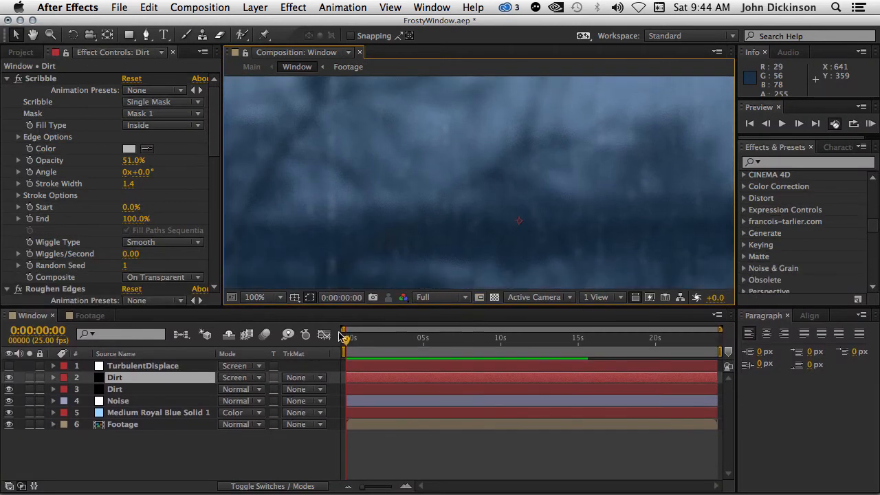
Make the TurbulentDisplace layer visible, fit more of the frame at 50%, and reveal the layer's mask
{"action": "left_click", "coordinate": [139, 366]}
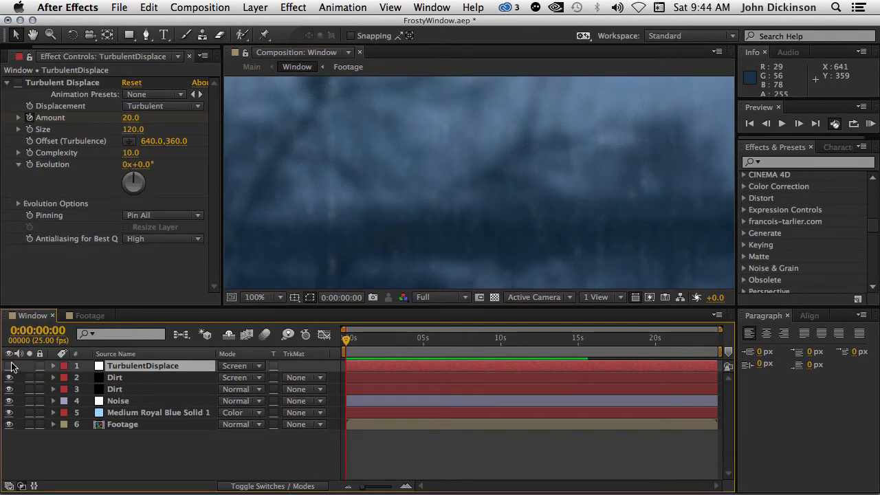
{"action": "scroll", "coordinate": [497, 190], "scroll_direction": "down", "scroll_amount": 2}
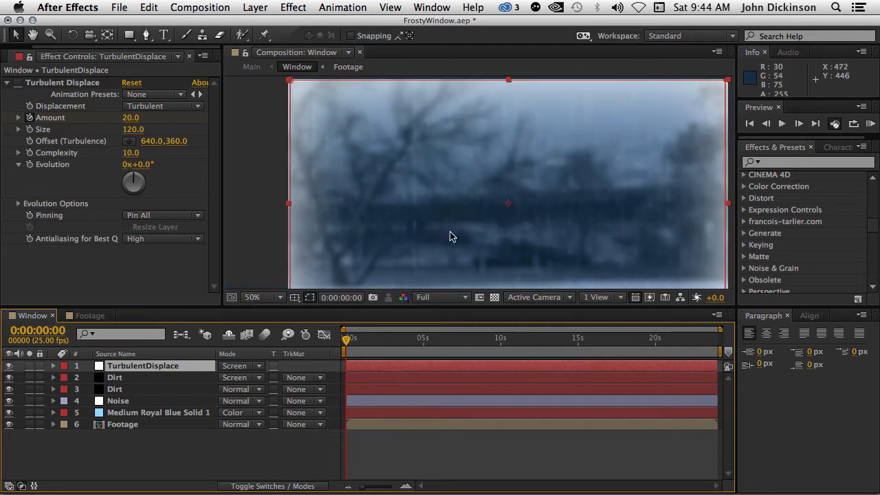
{"action": "key", "text": "m"}
Try mode None on Mask 1 of the TurbulentDisplace layer, and undo the change
{"action": "left_click", "coordinate": [239, 377]}
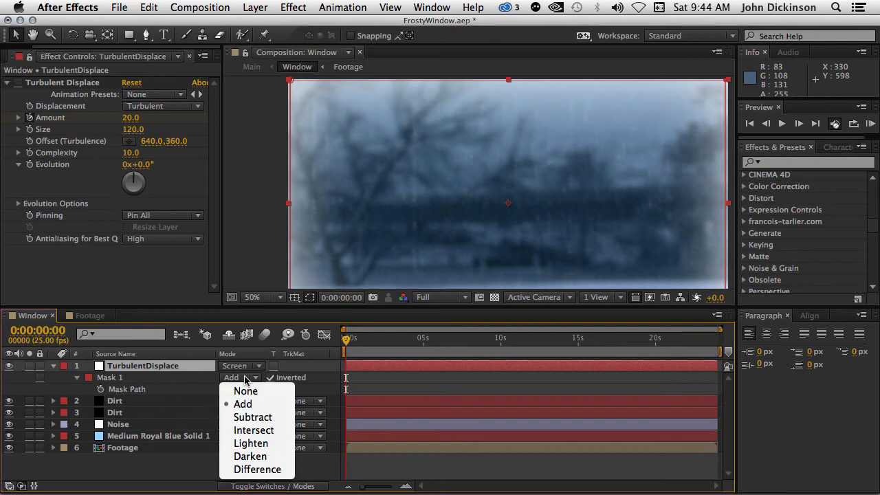
{"action": "left_click", "coordinate": [246, 394]}
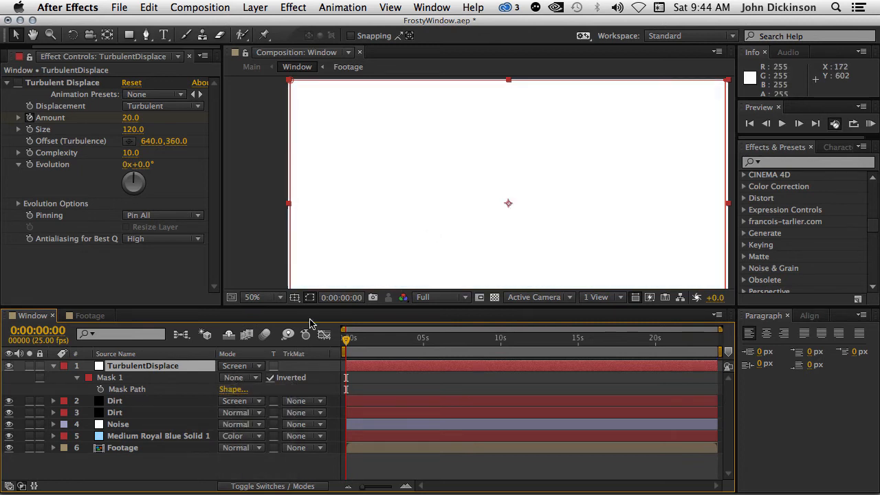
{"action": "key", "text": "super+z"}
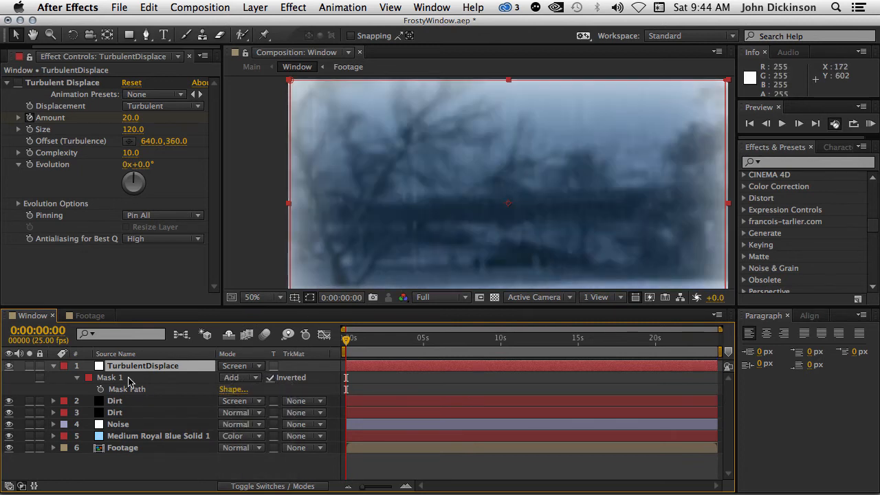
Reveal all modified properties of the TurbulentDisplace layer and compare Mask 1 with Inverted off and on, leaving it on
{"action": "key", "text": "u"}
{"action": "key", "text": "u"}
{"action": "key", "text": "u"}
{"action": "key", "text": "u"}
{"action": "key", "text": "u"}
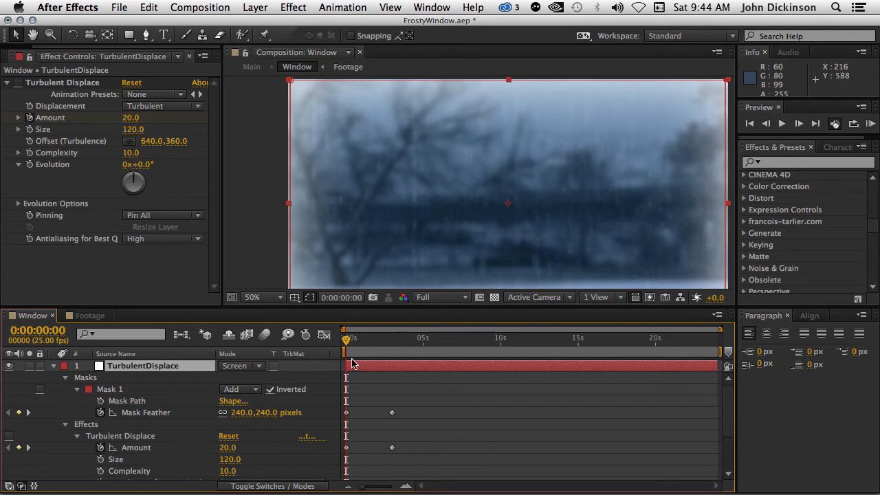
{"action": "left_click", "coordinate": [270, 389]}
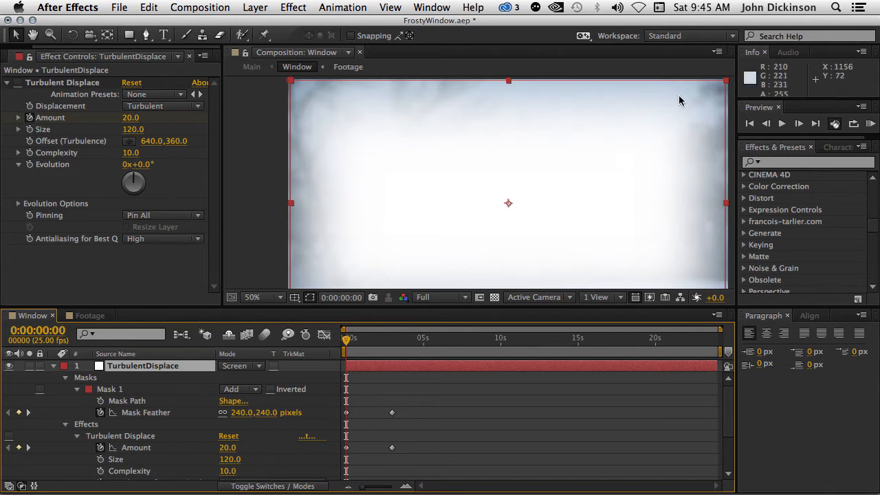
{"action": "left_click", "coordinate": [270, 389]}
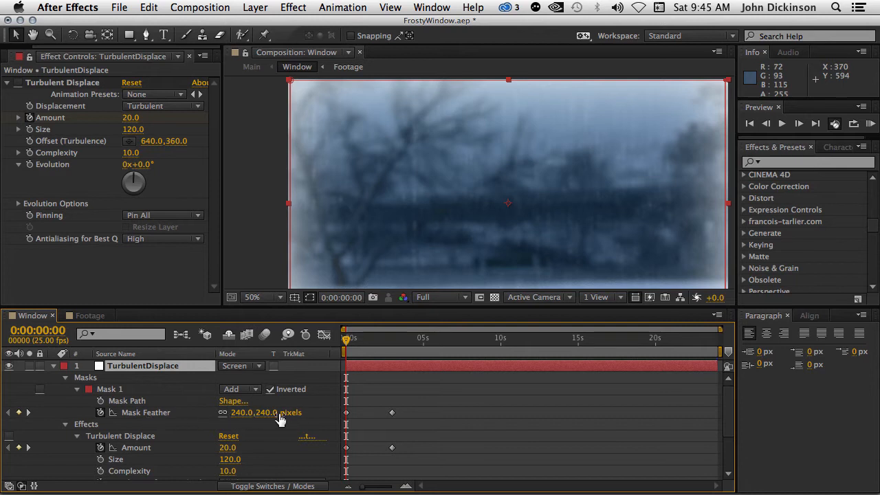
Scrub the feather animation to 0:00:02:24, collapse the Masks group, and enable Turbulent Displace on the TurbulentDisplace layer
{"action": "left_click_drag", "start_coordinate": [363, 340], "coordinate": [393, 342]}
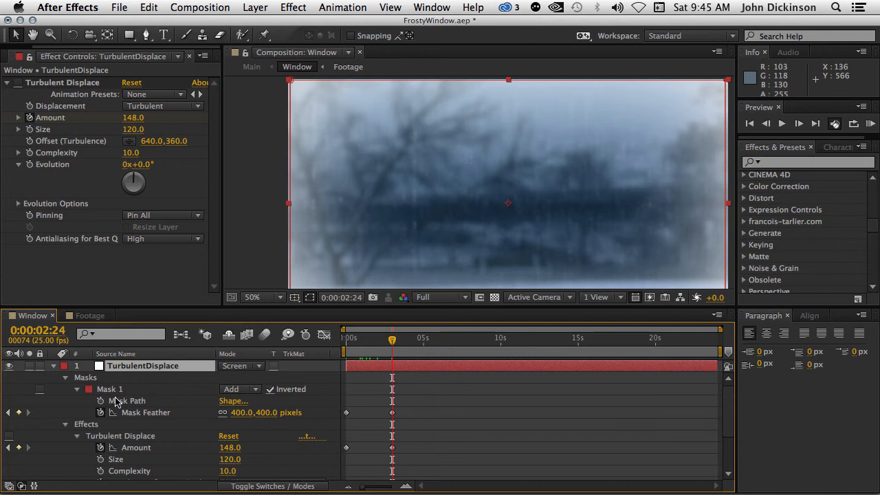
{"action": "left_click", "coordinate": [65, 378]}
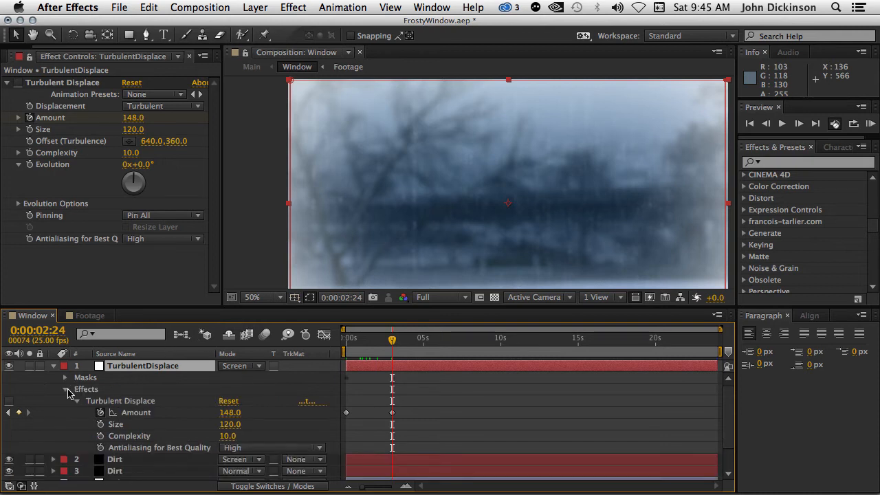
{"action": "left_click", "coordinate": [110, 403]}
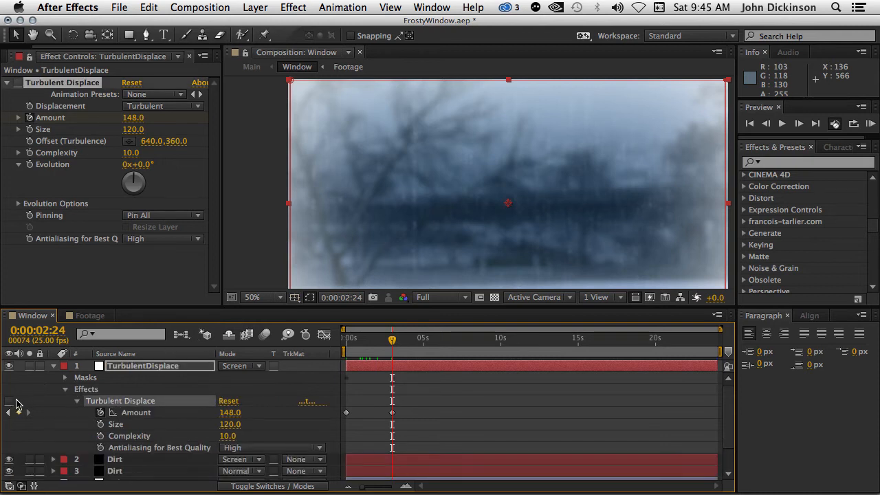
{"action": "left_click", "coordinate": [9, 400]}
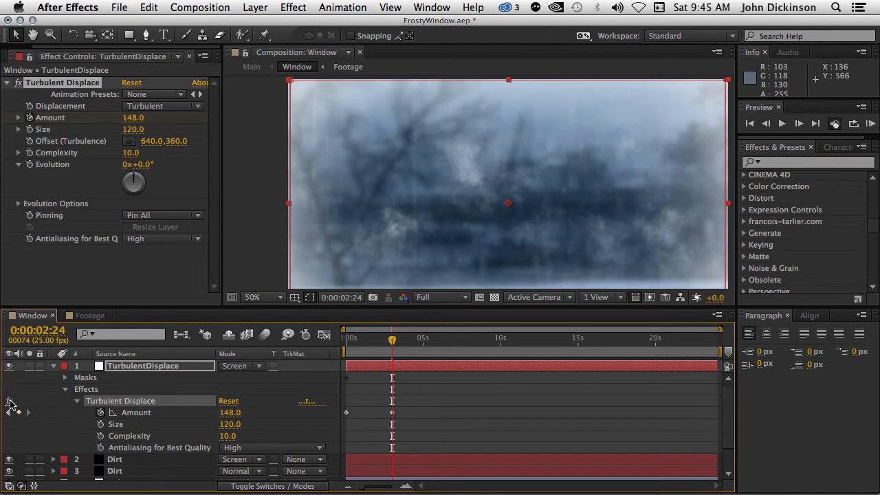
Solo the TurbulentDisplace layer, compare it with Turbulent Displace off and on, and scrub its animation with the effect enabled
{"action": "left_click", "coordinate": [30, 366]}
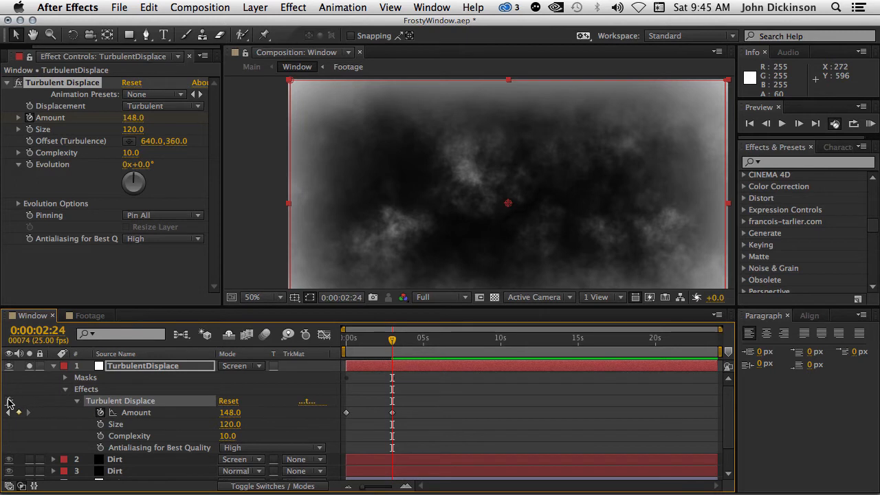
{"action": "left_click", "coordinate": [9, 400]}
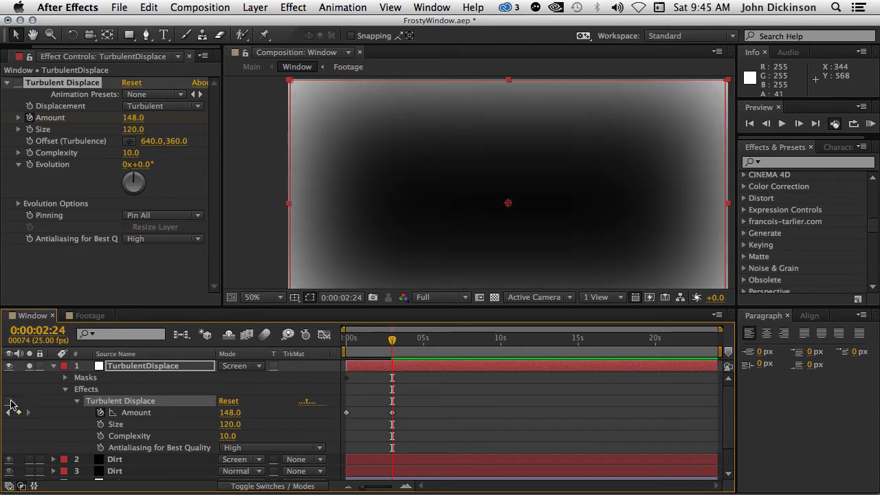
{"action": "left_click", "coordinate": [10, 401]}
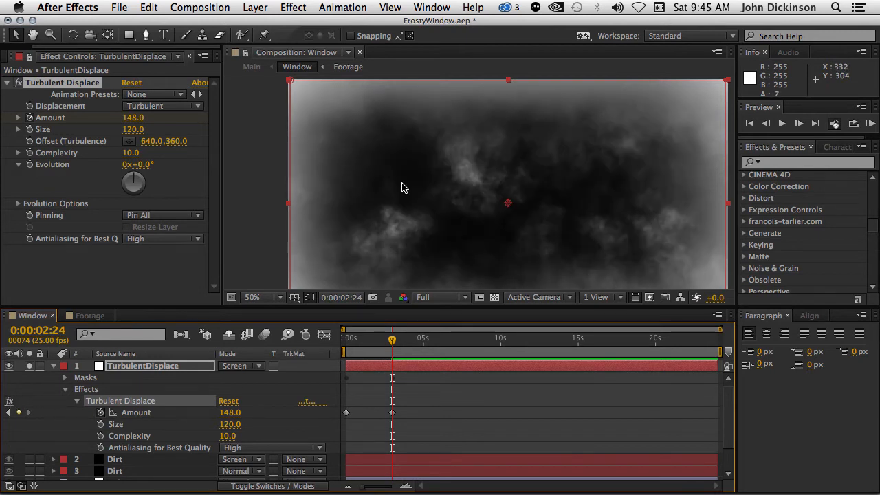
{"action": "mouse_move", "coordinate": [391, 343]}
{"action": "left_mouse_down"}
{"action": "mouse_move", "coordinate": [345, 355]}
{"action": "mouse_move", "coordinate": [389, 358]}
{"action": "left_mouse_up"}
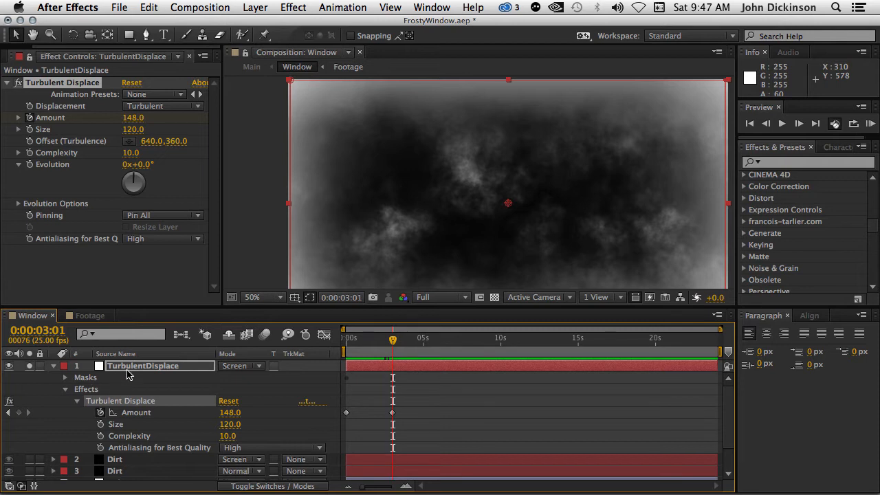
Show only the keyframed properties of the TurbulentDisplace layer and set Mask Feather to 746 pixels at 0:00:03:01
{"action": "key", "text": "u"}
{"action": "key", "text": "u"}
{"action": "left_click_drag", "start_coordinate": [267, 392], "coordinate": [506, 393]}
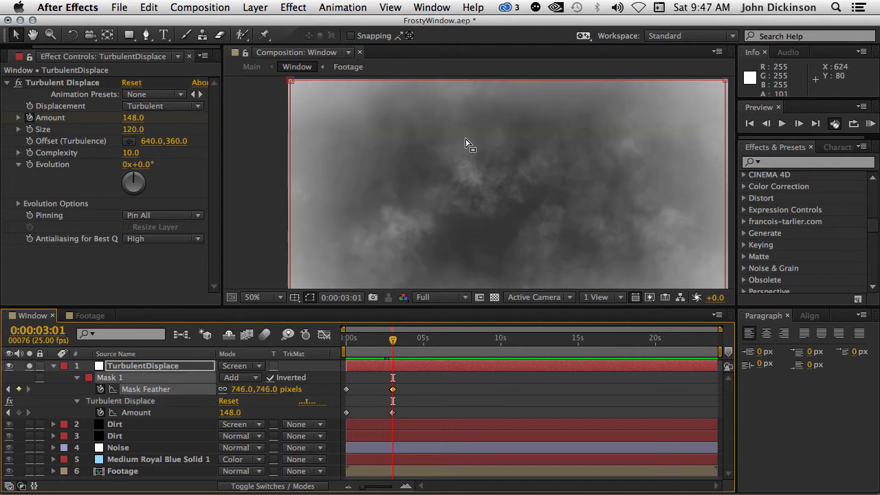
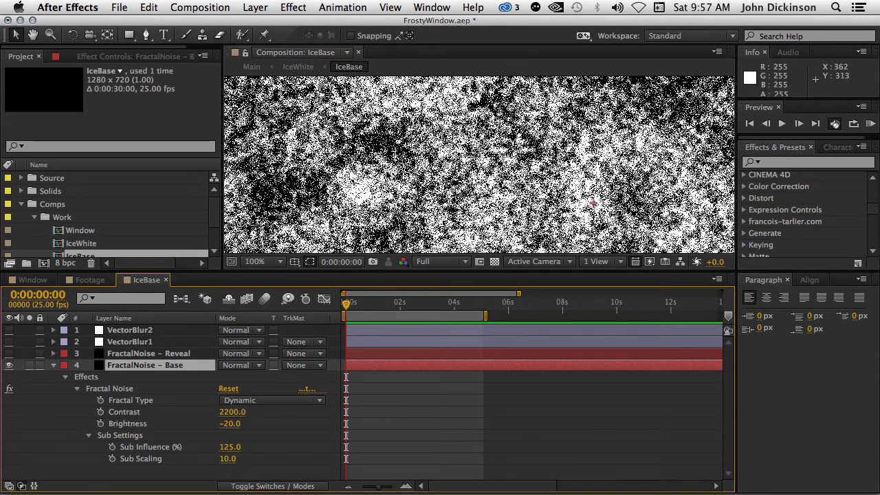
Examine the base fractal noise at 400% and 100%, make VectorBlur1 visible, and reveal its CC Vector Blur settings
{"action": "scroll", "coordinate": [400, 167], "scroll_direction": "up", "scroll_amount": 4}
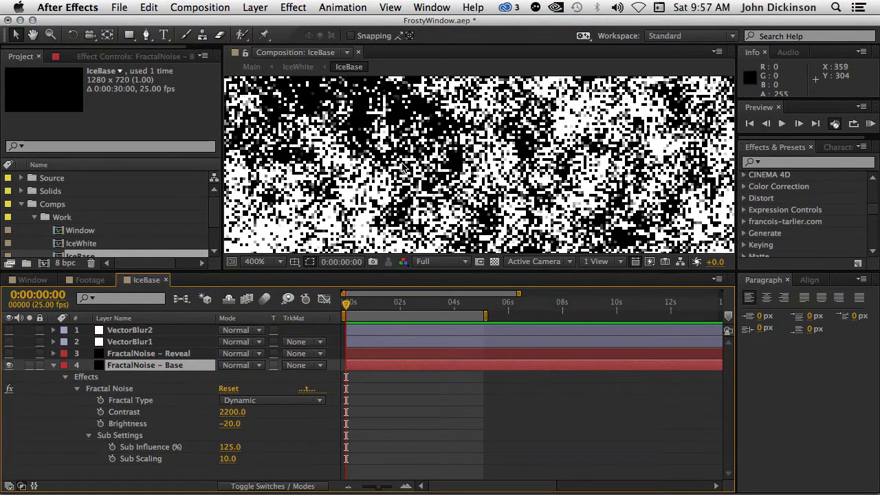
{"action": "scroll", "coordinate": [431, 167], "scroll_direction": "down", "scroll_amount": 4}
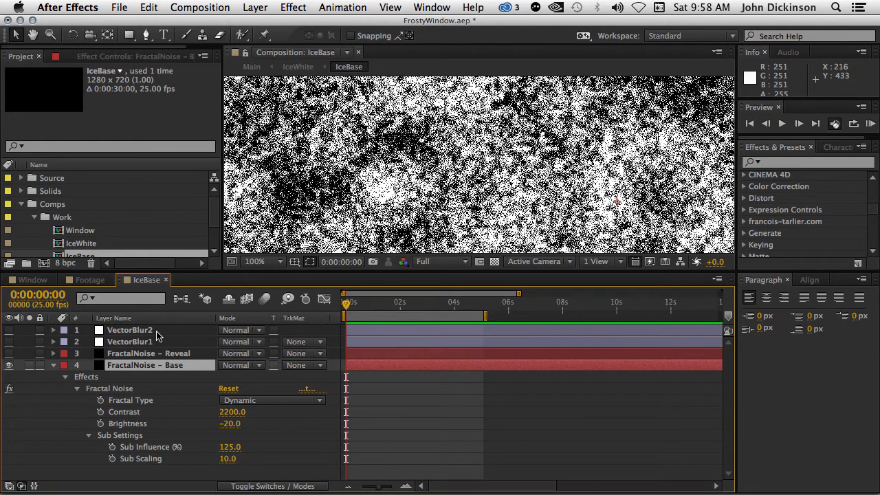
{"action": "left_click", "coordinate": [149, 342]}
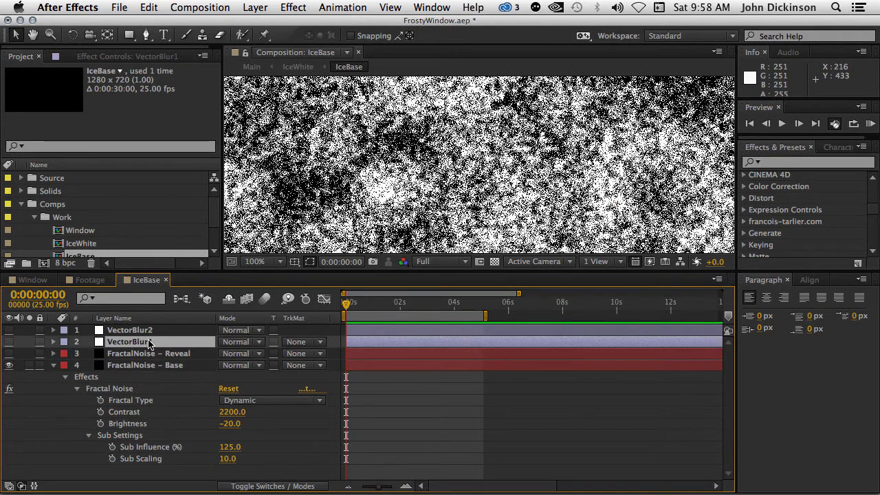
{"action": "left_click", "coordinate": [9, 342]}
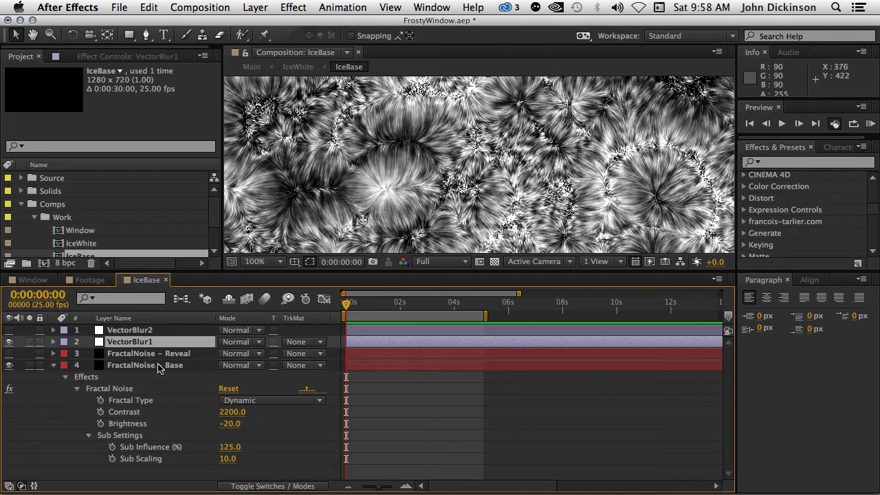
{"action": "key", "text": "e"}
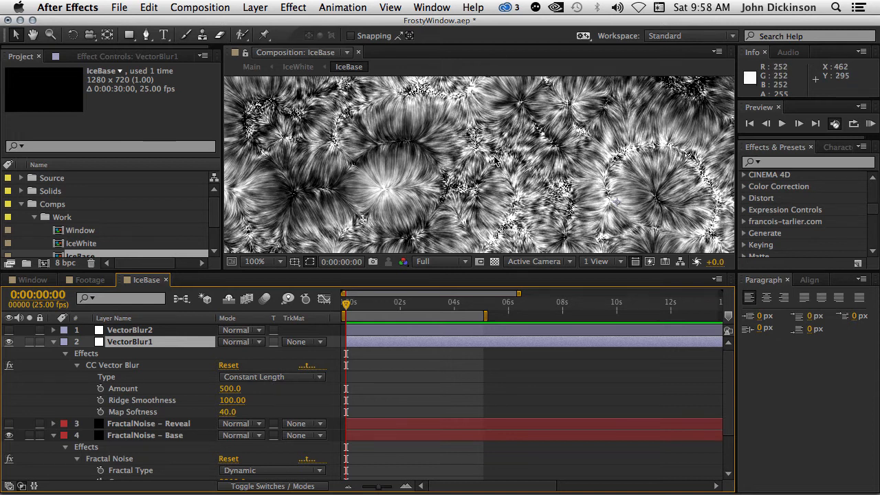
Make the VectorBlur2 layer visible and examine the ice pattern in the maximized composition at 200% and 100%
{"action": "left_click", "coordinate": [143, 332]}
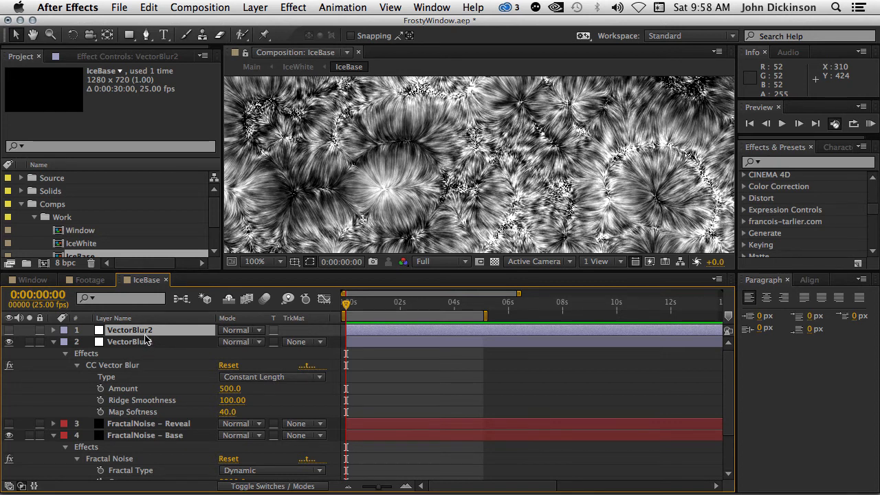
{"action": "left_click", "coordinate": [9, 330]}
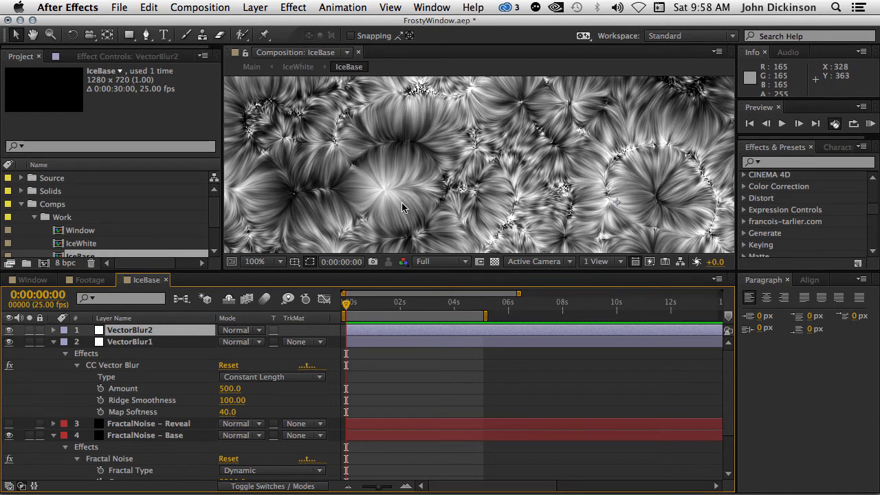
{"action": "key", "text": "grave"}
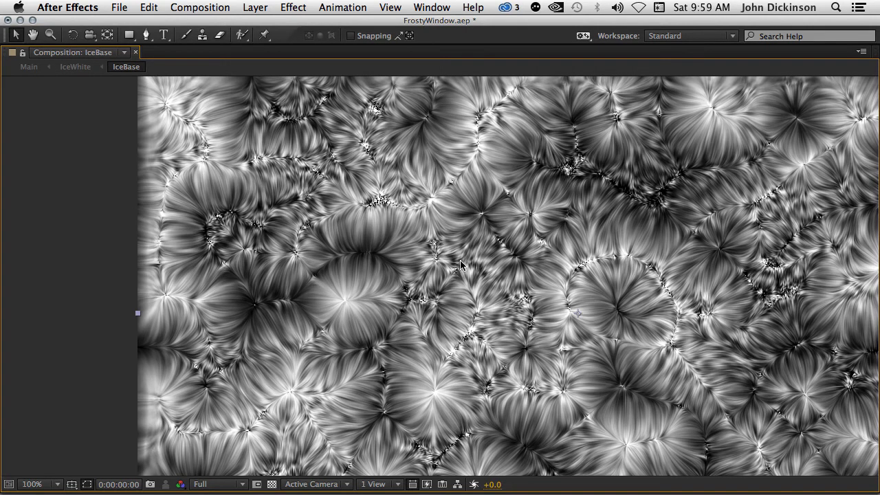
{"action": "scroll", "coordinate": [460, 266], "scroll_direction": "up", "scroll_amount": 1}
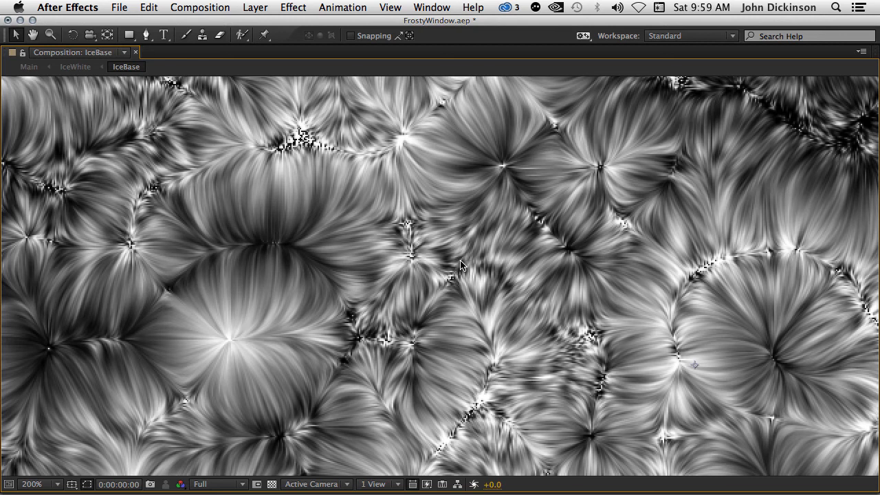
{"action": "scroll", "coordinate": [461, 265], "scroll_direction": "down", "scroll_amount": 1}
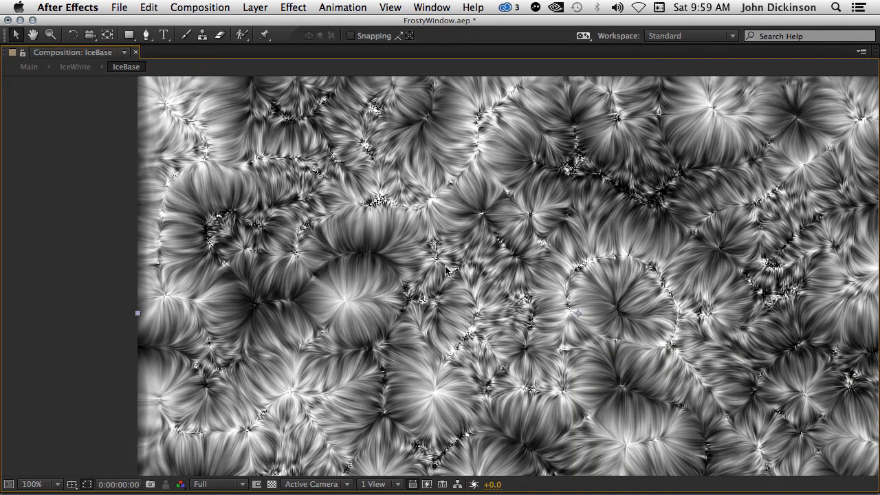
{"action": "key", "text": "grave"}
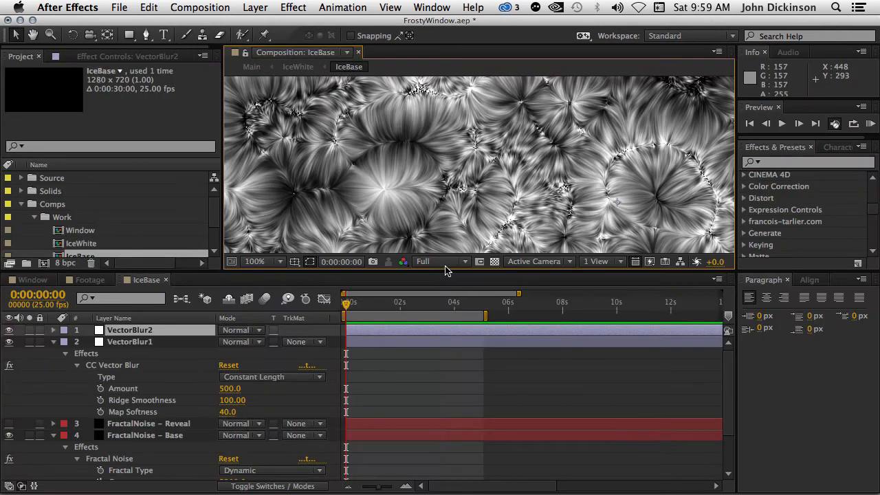
Compare the ice pattern with VectorBlur2 off and on, leave it hidden, and collapse the VectorBlur1 and FractalNoise – Base layers
{"action": "left_click", "coordinate": [9, 330]}
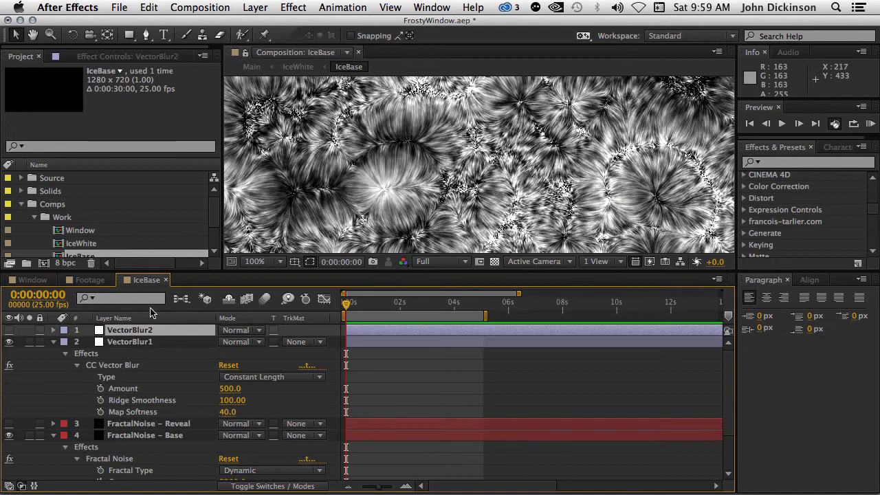
{"action": "left_click", "coordinate": [9, 331]}
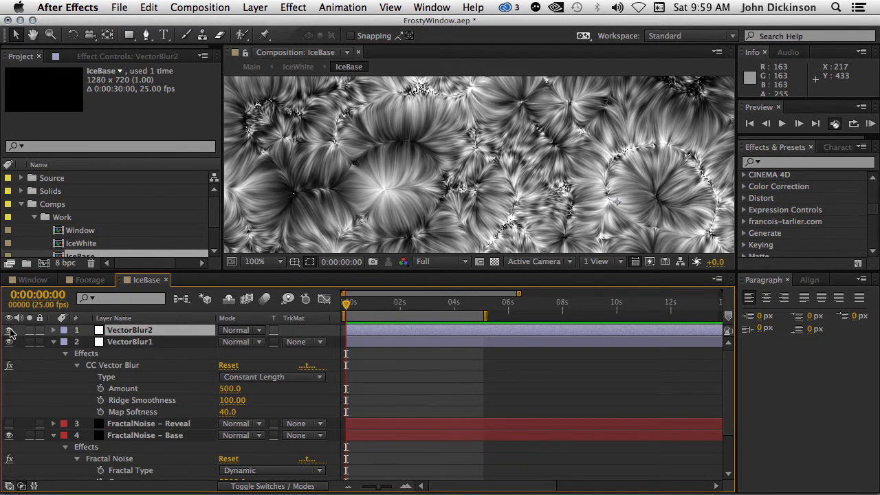
{"action": "left_click", "coordinate": [9, 330]}
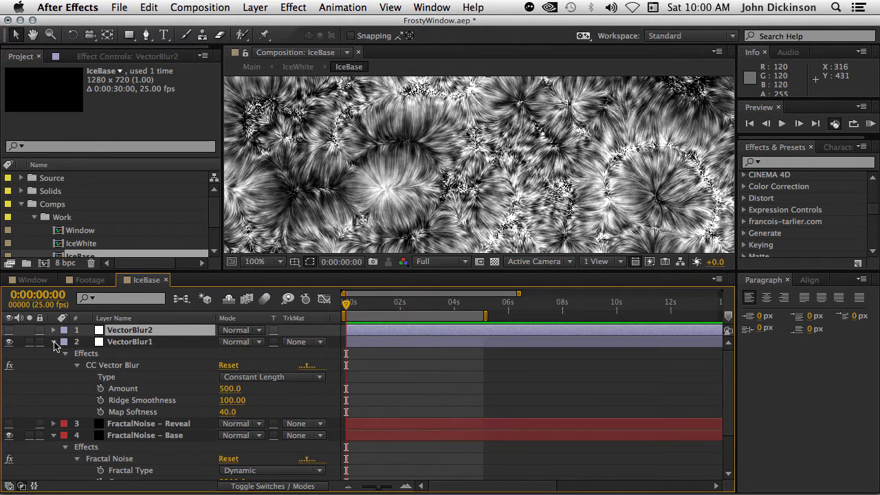
{"action": "left_click", "coordinate": [53, 341]}
{"action": "left_click", "coordinate": [54, 365]}
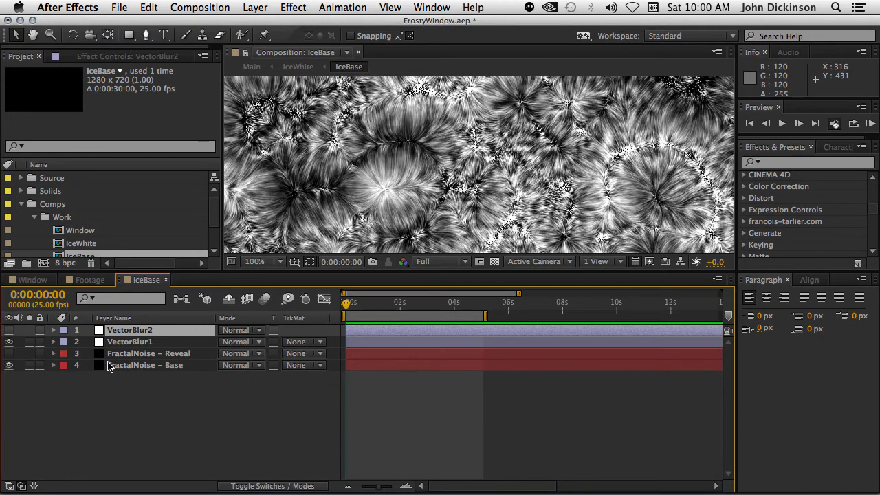
Solo the FractalNoise – Reveal layer, enlarge the composition view, and scrub its animation to 0:00:03:18
{"action": "left_click", "coordinate": [146, 354]}
{"action": "left_click", "coordinate": [11, 353]}
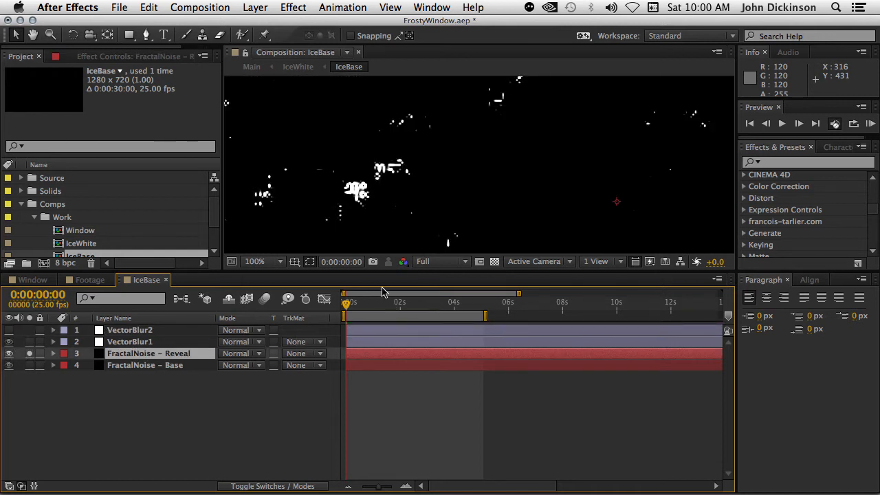
{"action": "left_click_drag", "start_coordinate": [376, 272], "coordinate": [372, 316]}
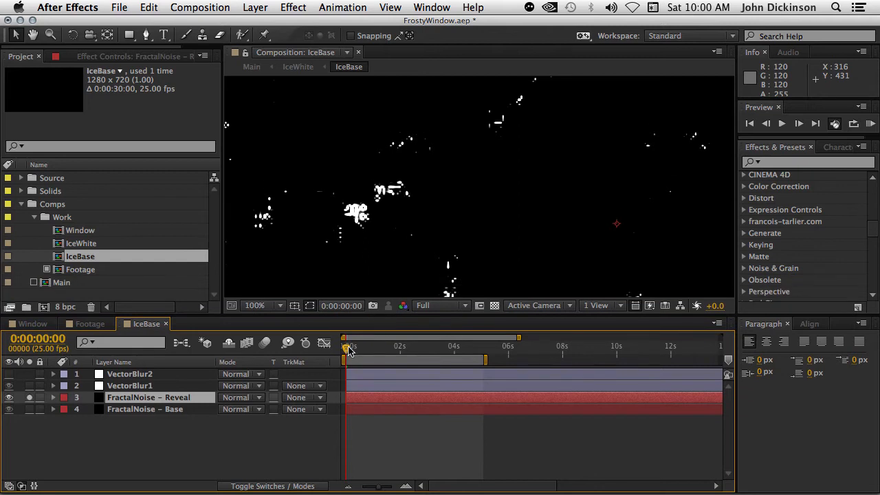
{"action": "left_click_drag", "start_coordinate": [348, 348], "coordinate": [356, 375]}
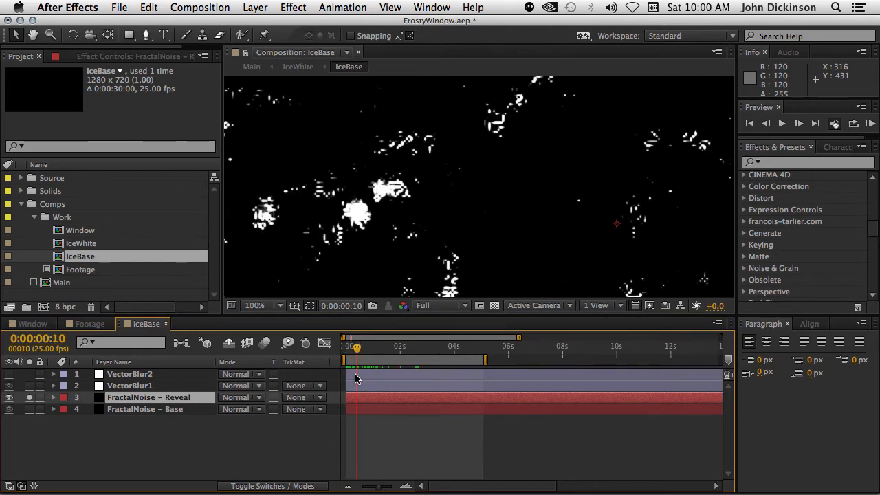
{"action": "left_click_drag", "start_coordinate": [355, 375], "coordinate": [447, 371]}
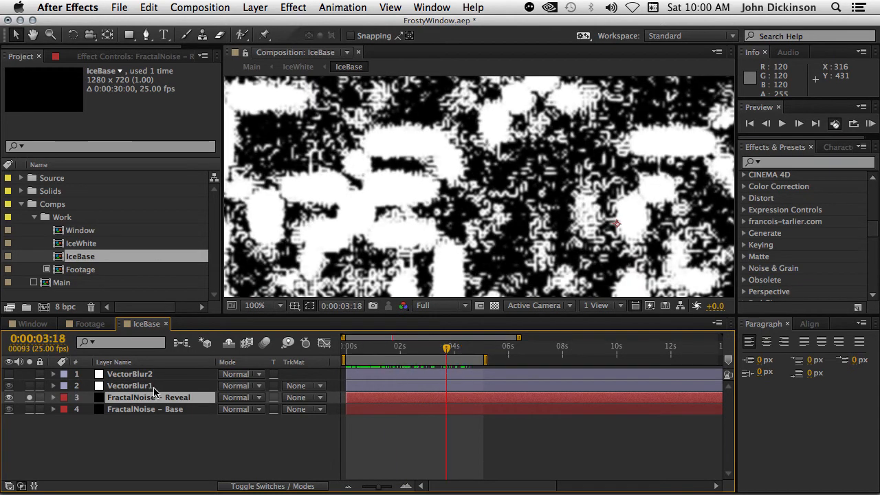
Reveal all modified properties of FractalNoise – Reveal, review its Fractal Noise and Fast Blur settings, and preview from the start
{"action": "key", "text": "u"}
{"action": "key", "text": "u"}
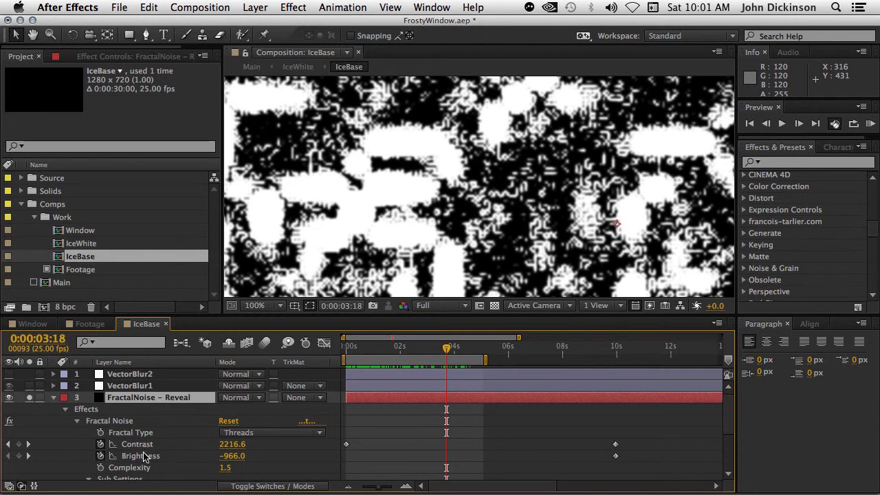
{"action": "scroll", "coordinate": [215, 435], "scroll_direction": "down", "scroll_amount": 3}
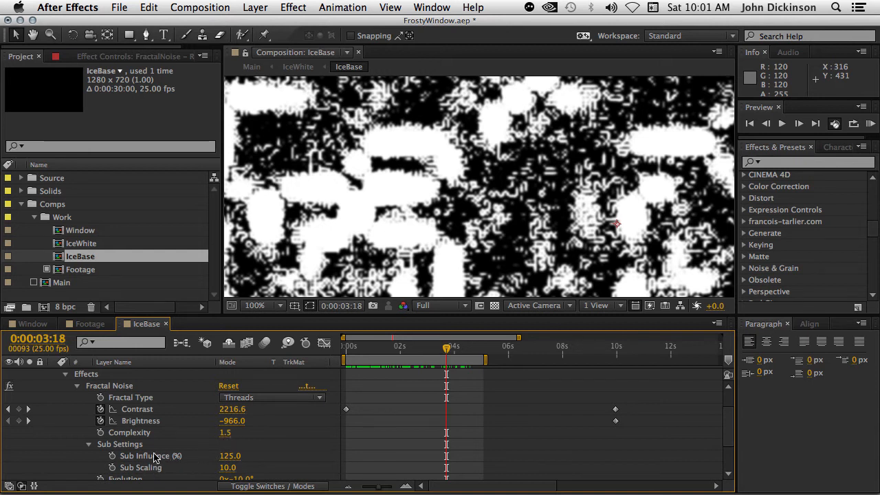
{"action": "scroll", "coordinate": [154, 457], "scroll_direction": "down", "scroll_amount": 3}
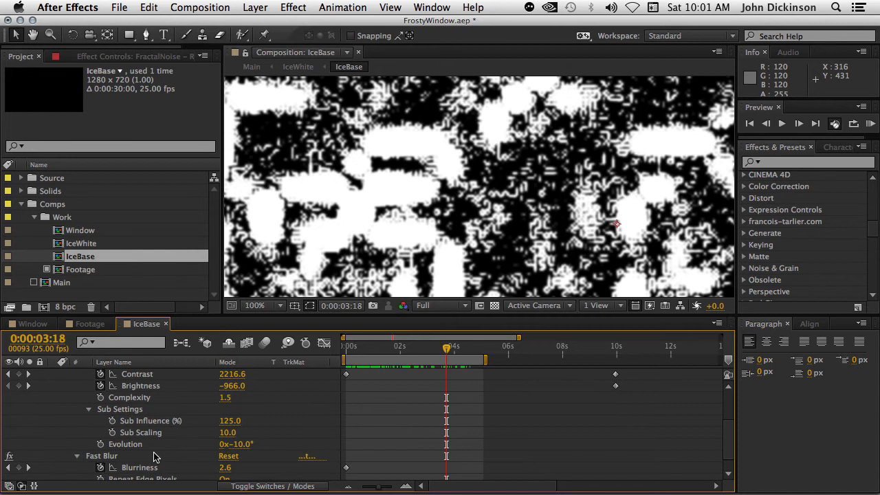
{"action": "scroll", "coordinate": [275, 412], "scroll_direction": "up", "scroll_amount": 3}
{"action": "key", "text": "Home"}
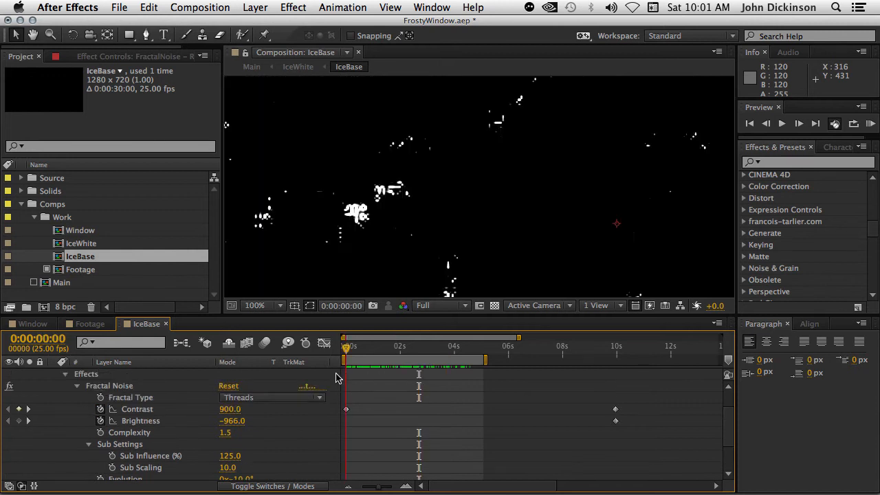
{"action": "key", "text": "space"}
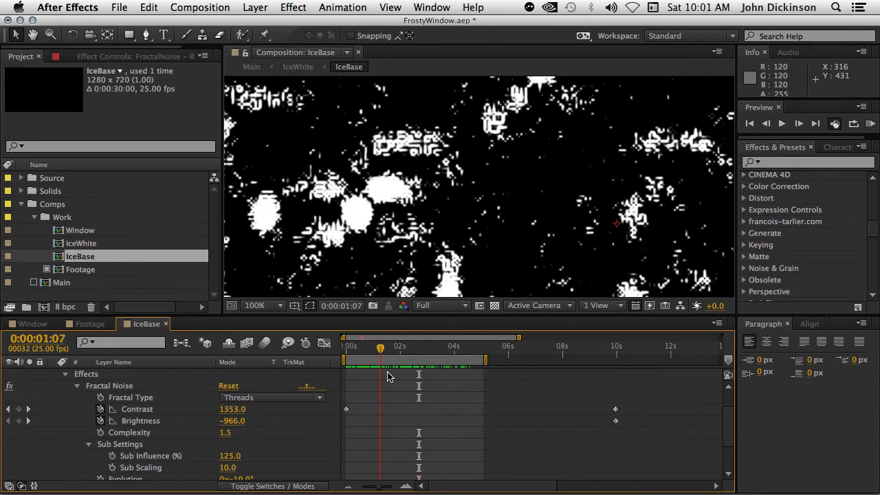
Examine the reveal noise across the full 30-second timeline, inspect 0:00:10:00 at 400%, and return to the first frame
{"action": "left_click_drag", "start_coordinate": [366, 347], "coordinate": [494, 349]}
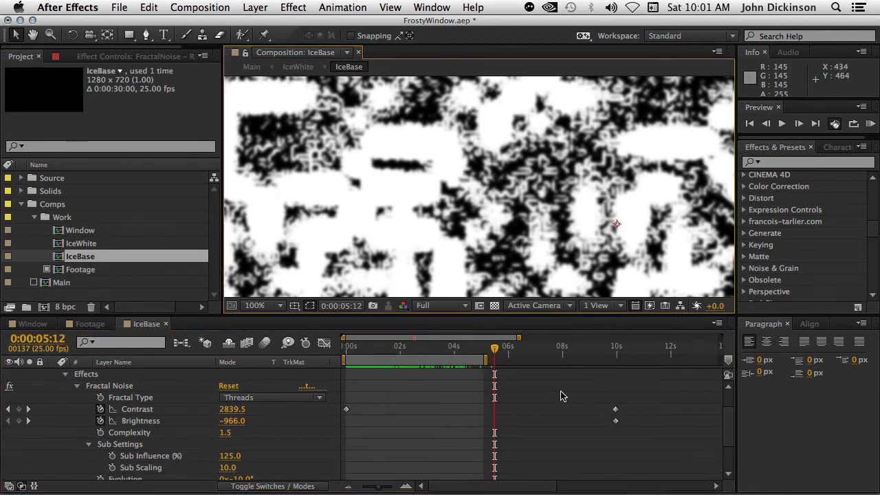
{"action": "key", "text": "minus"}
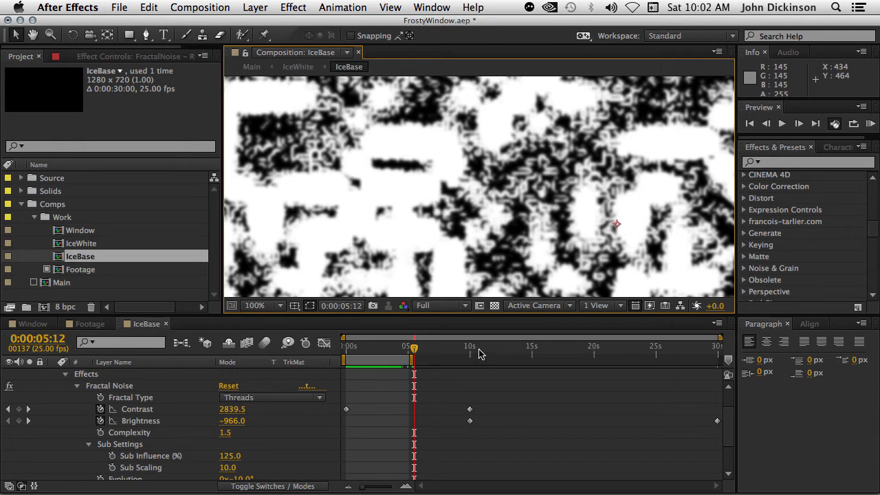
{"action": "left_click", "coordinate": [469, 349]}
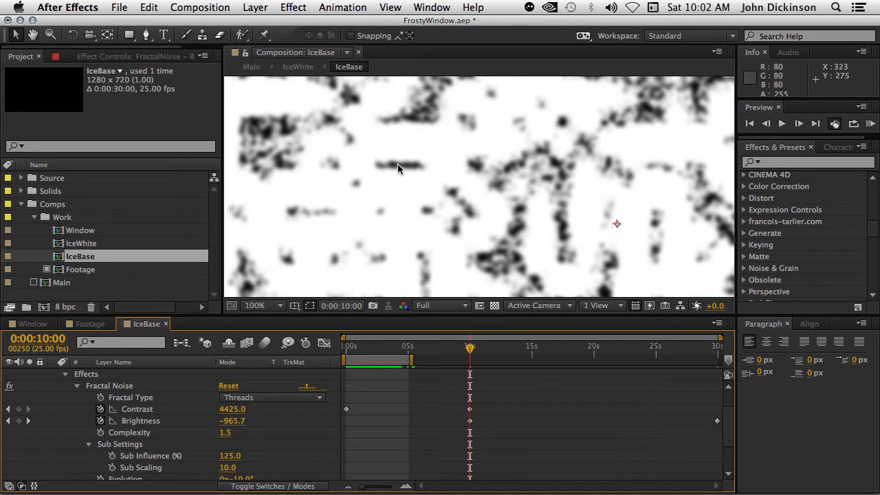
{"action": "scroll", "coordinate": [397, 164], "scroll_direction": "up", "scroll_amount": 2}
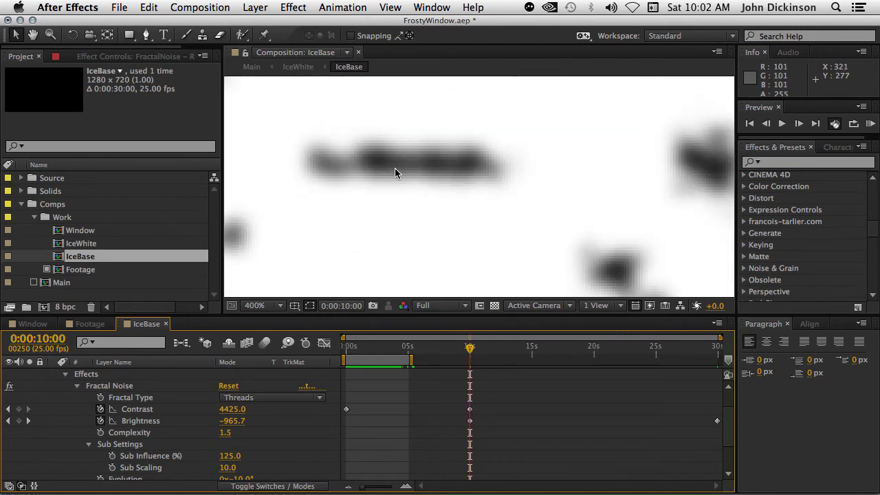
{"action": "scroll", "coordinate": [389, 166], "scroll_direction": "down", "scroll_amount": 2}
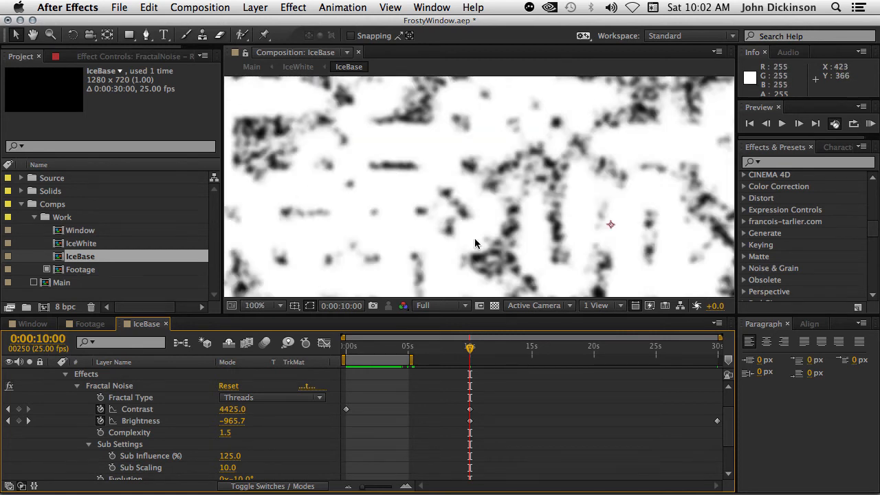
{"action": "left_click_drag", "start_coordinate": [469, 349], "coordinate": [657, 373]}
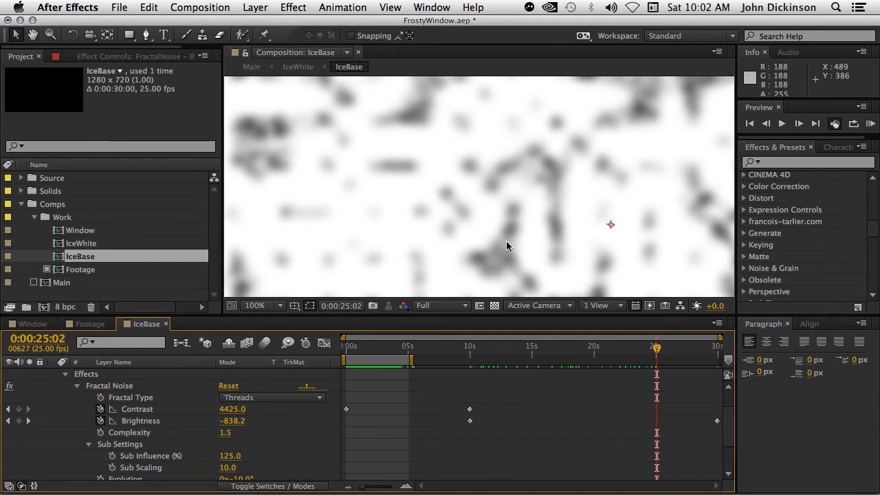
{"action": "left_click_drag", "start_coordinate": [400, 349], "coordinate": [299, 354]}
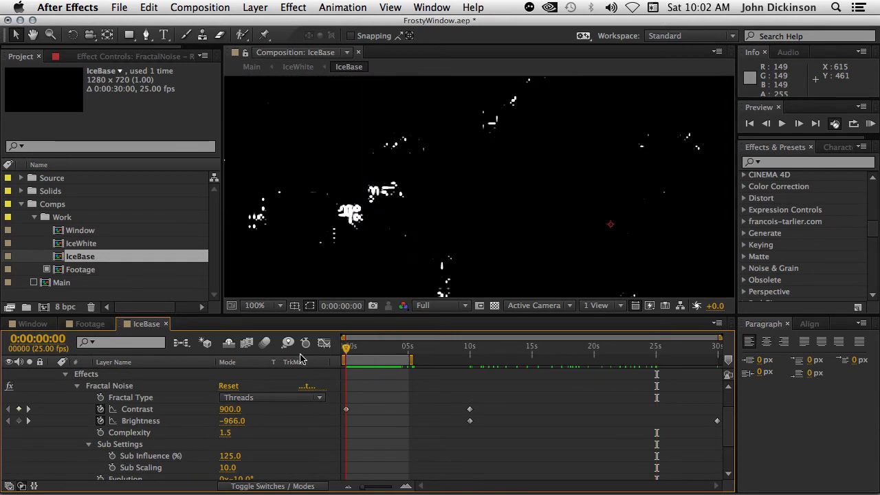
Collapse FractalNoise – Reveal and set the FractalNoise – Base track matte to Luma Matte "FractalNoise – Reveal"
{"action": "scroll", "coordinate": [67, 382], "scroll_direction": "up", "scroll_amount": 3}
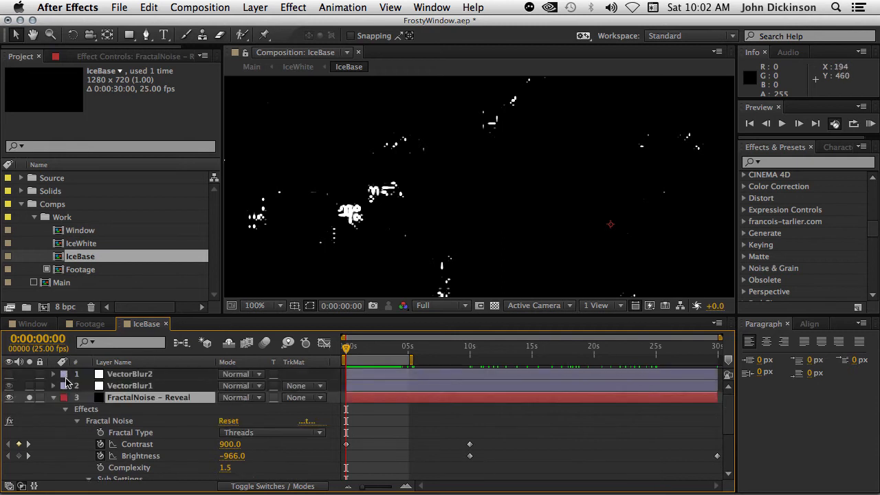
{"action": "left_click", "coordinate": [54, 399]}
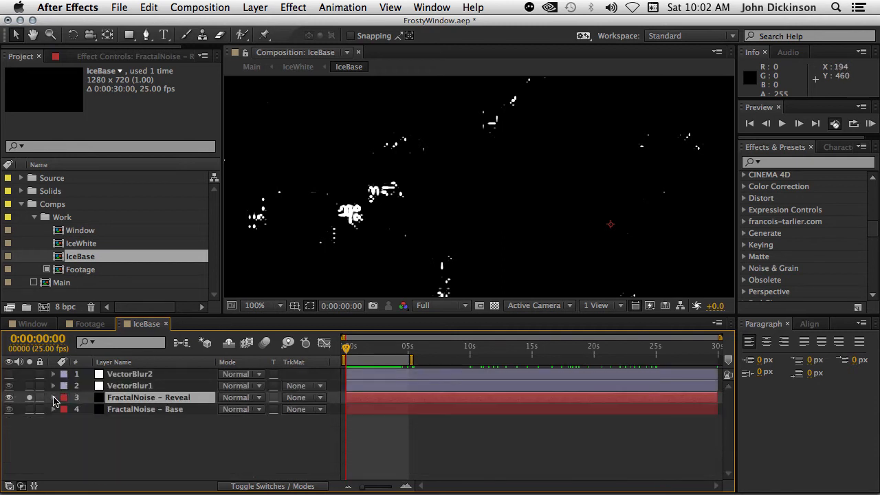
{"action": "left_click", "coordinate": [149, 410]}
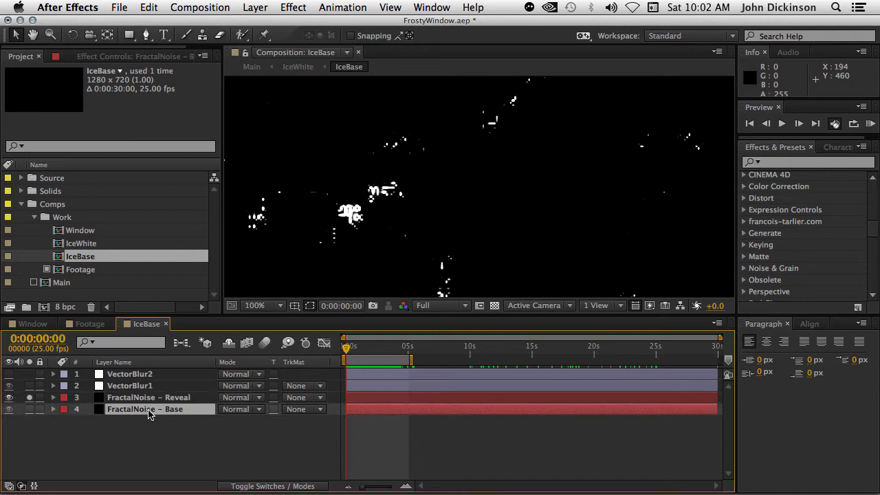
{"action": "left_click", "coordinate": [299, 411]}
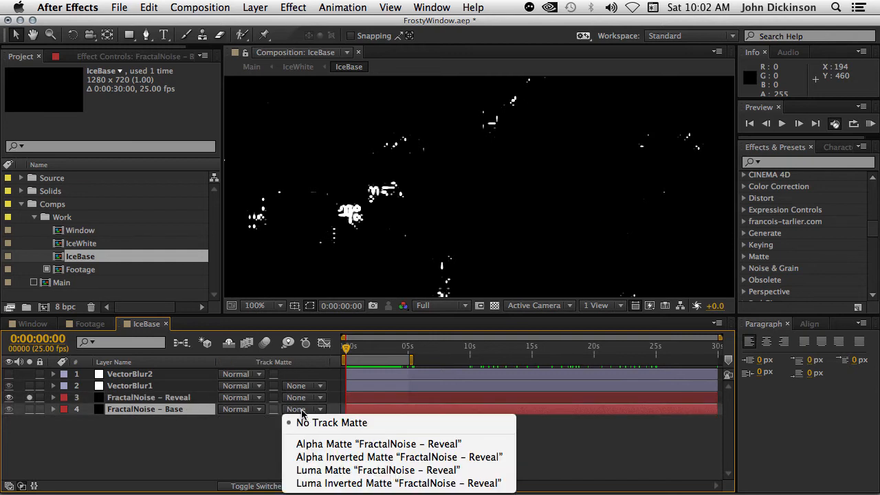
{"action": "left_click", "coordinate": [341, 470]}
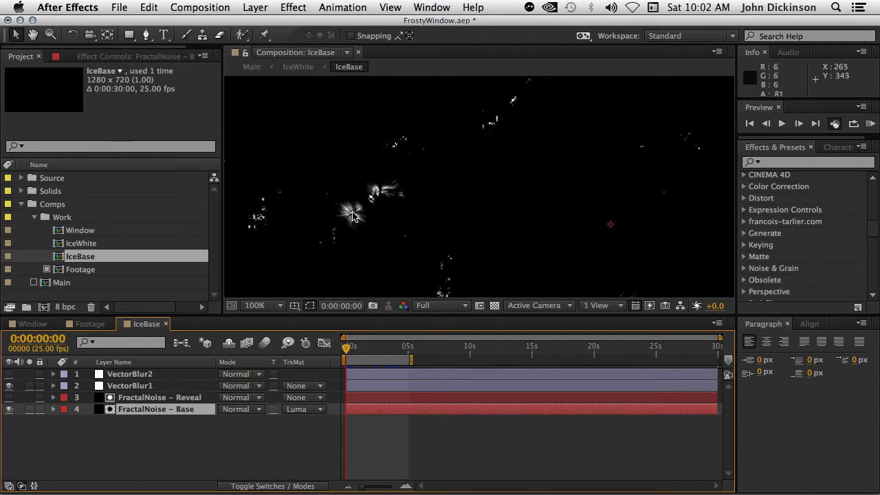
Move to 0:00:03:05, turn on the transparency grid, and examine the matted ice pattern in the maximized composition
{"action": "left_click_drag", "start_coordinate": [356, 352], "coordinate": [386, 370]}
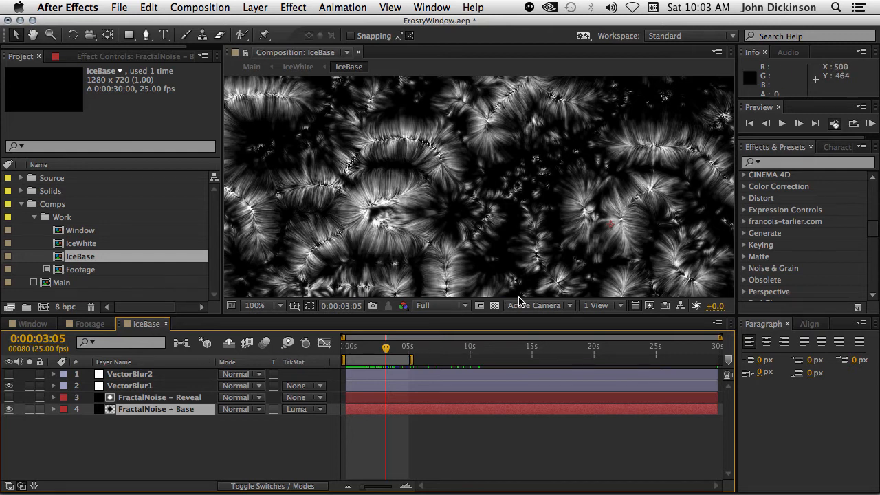
{"action": "left_click", "coordinate": [494, 306]}
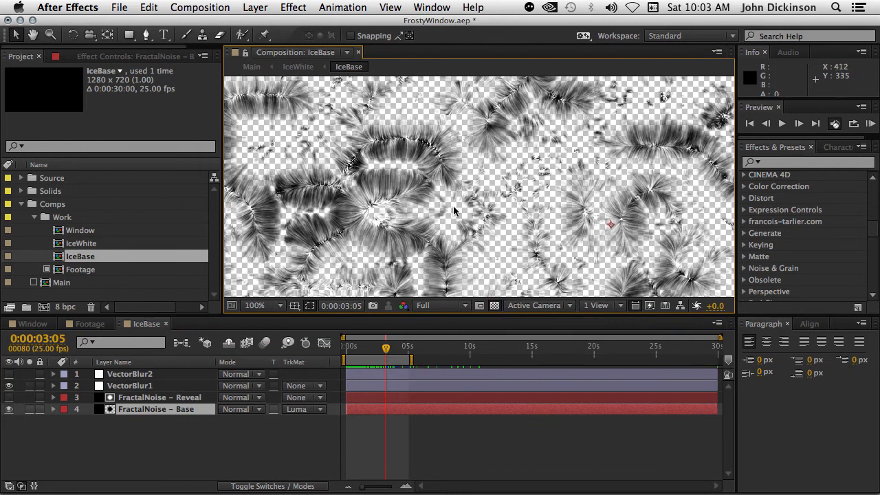
{"action": "key", "text": "grave"}
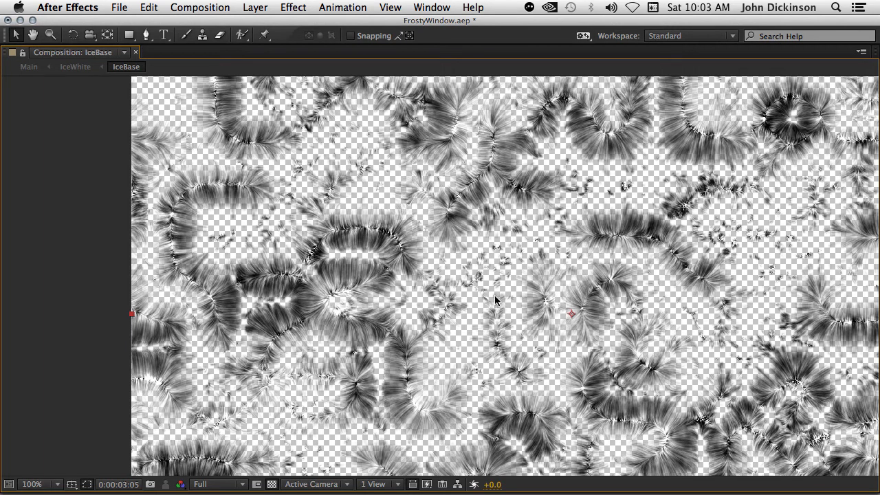
{"action": "key", "text": "grave"}
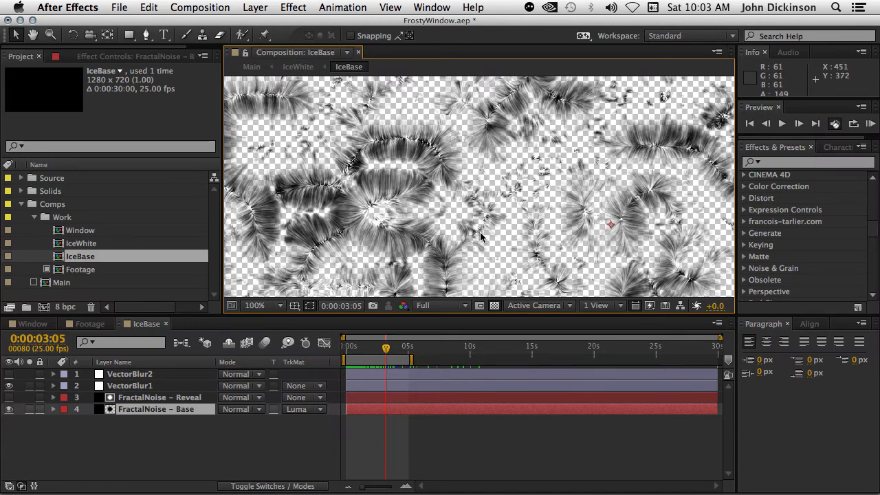
Open the IceWhite composition and make its IceBase layer visible
{"action": "double_click", "coordinate": [59, 244]}
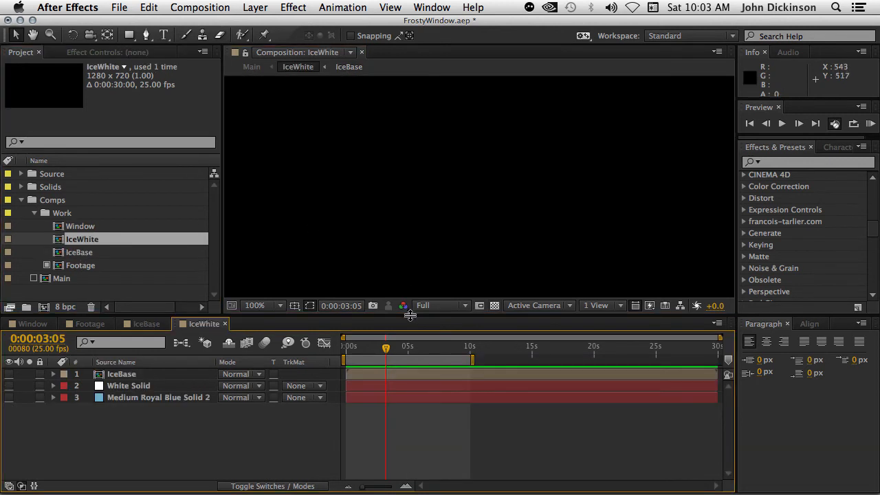
{"action": "left_click", "coordinate": [140, 386]}
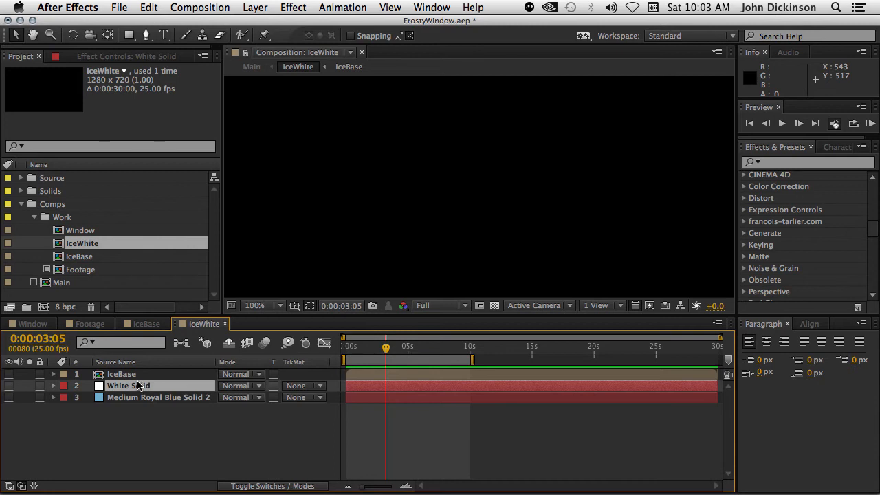
{"action": "left_click", "coordinate": [131, 374]}
{"action": "left_click", "coordinate": [9, 374]}
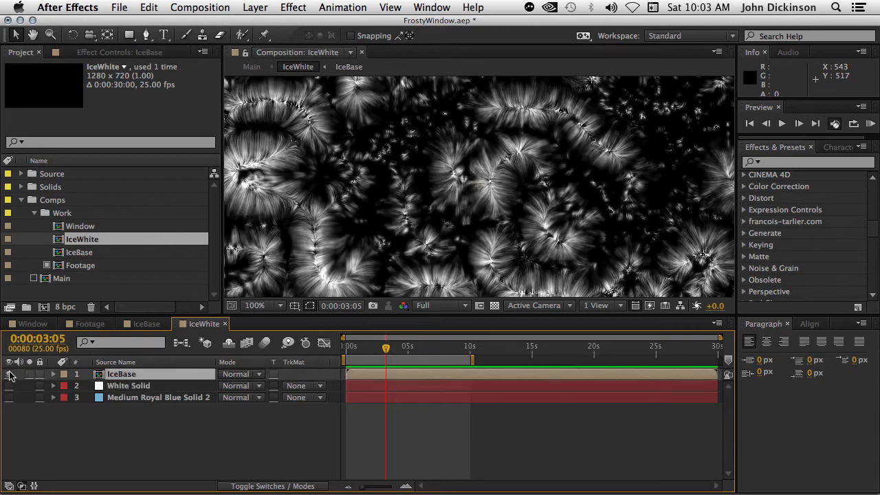
Make the White Solid layer visible and set its track matte to a luma matte using IceBase
{"action": "left_click", "coordinate": [137, 388]}
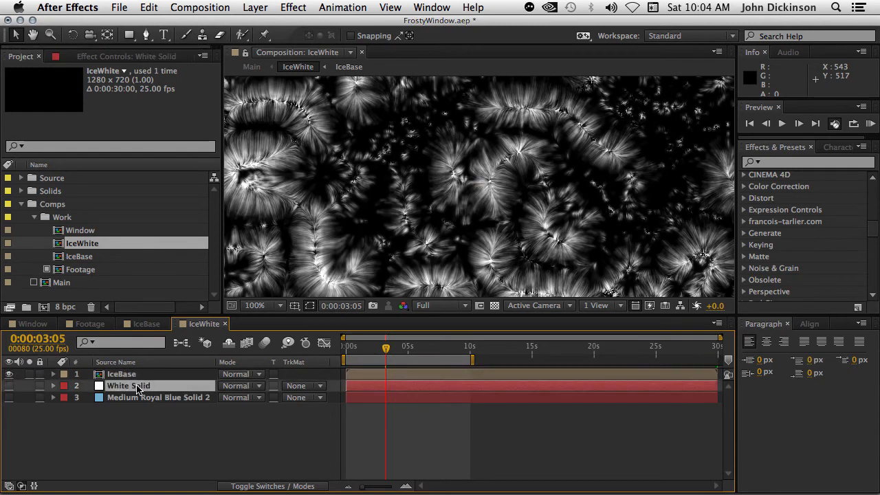
{"action": "left_click", "coordinate": [10, 386]}
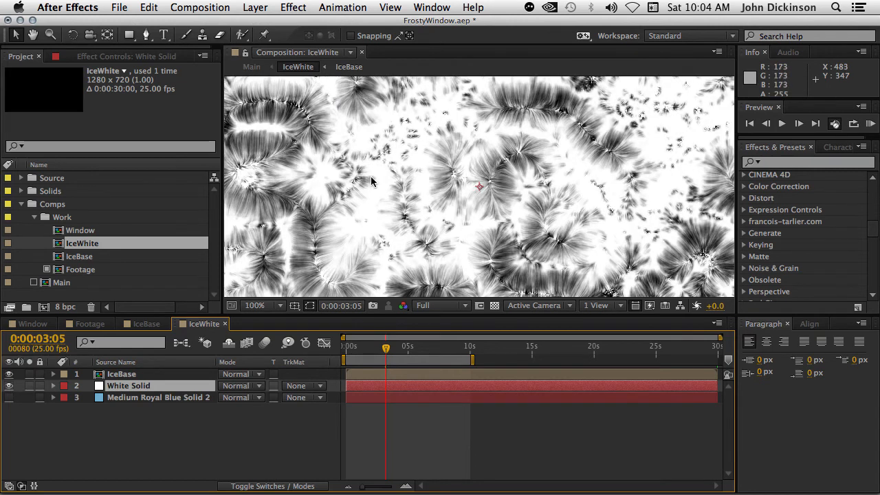
{"action": "left_click", "coordinate": [297, 386]}
{"action": "left_click", "coordinate": [346, 446]}
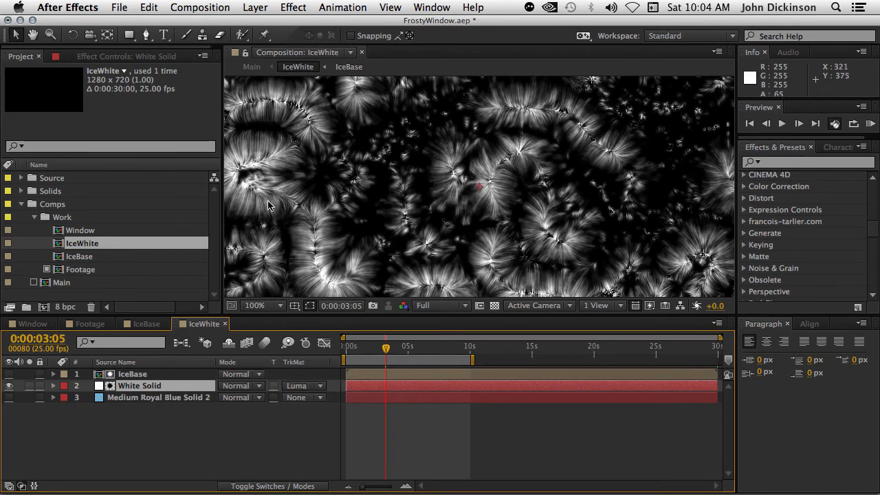
Examine the matted white ice close up against the transparency grid, and turn the grid off again
{"action": "left_click", "coordinate": [494, 307]}
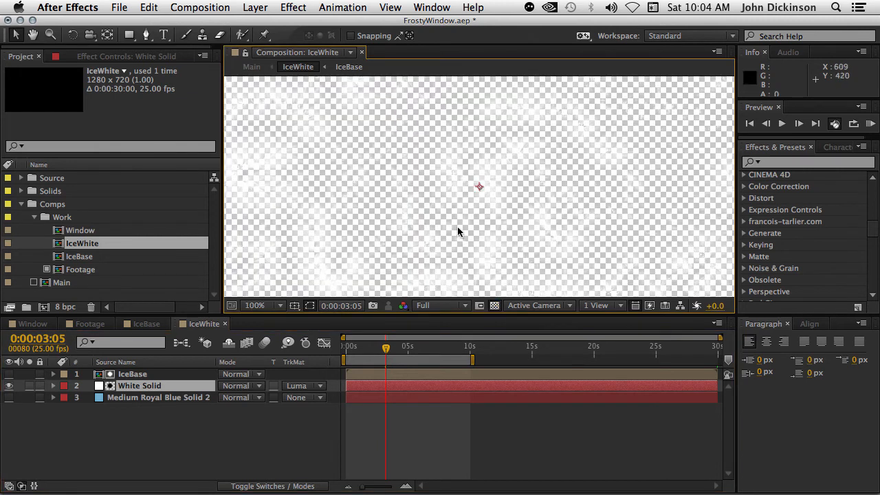
{"action": "scroll", "coordinate": [415, 207], "scroll_direction": "down", "scroll_amount": 2}
{"action": "scroll", "coordinate": [353, 220], "scroll_direction": "up", "scroll_amount": 4}
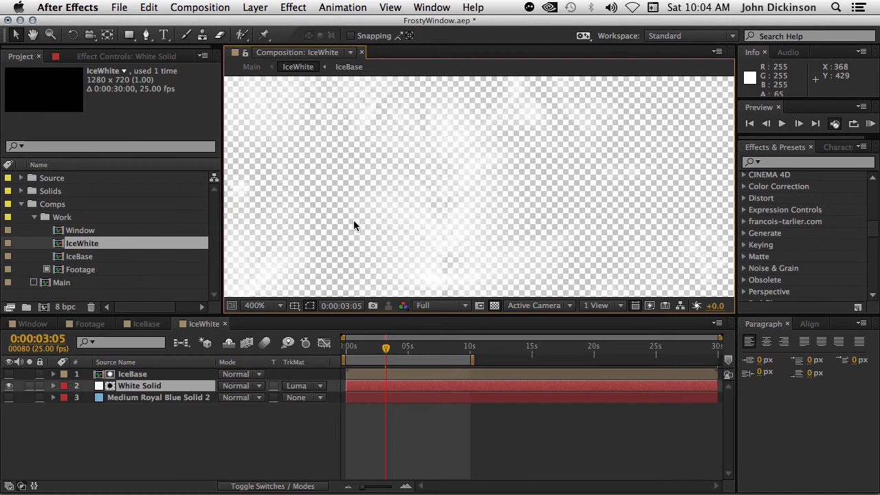
{"action": "left_click", "coordinate": [495, 305]}
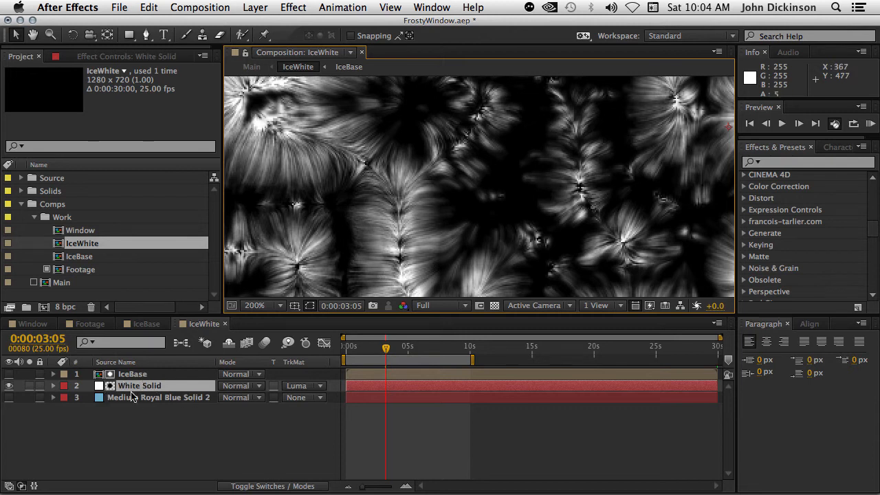
{"action": "left_click", "coordinate": [9, 397]}
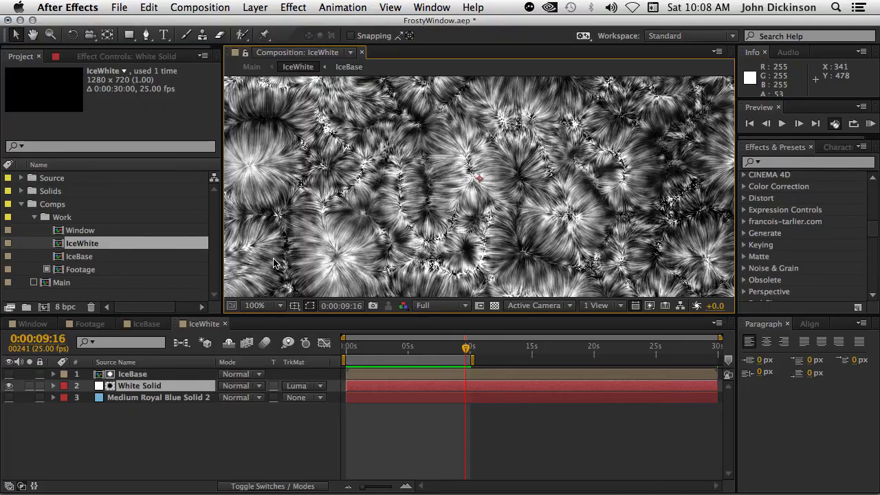
Open the Main composition and inspect the effect applied to its Window layer
{"action": "double_click", "coordinate": [47, 285]}
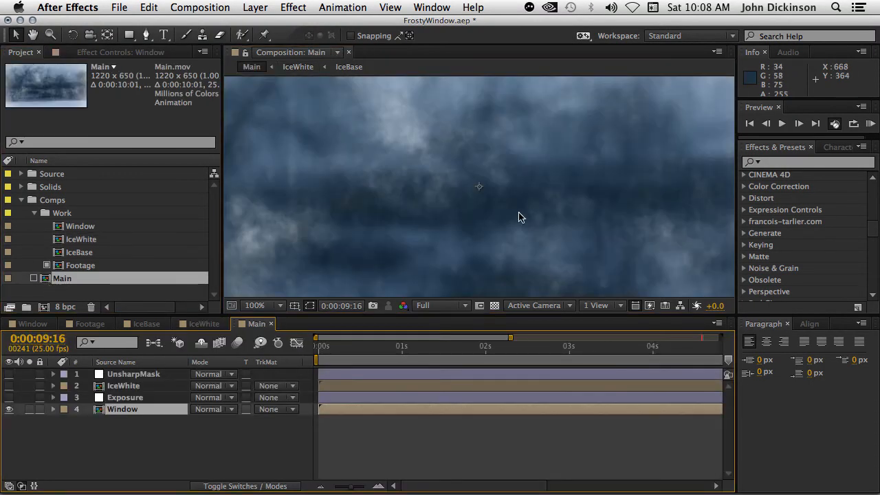
{"action": "left_click", "coordinate": [128, 420]}
{"action": "left_click", "coordinate": [124, 407]}
{"action": "key", "text": "e"}
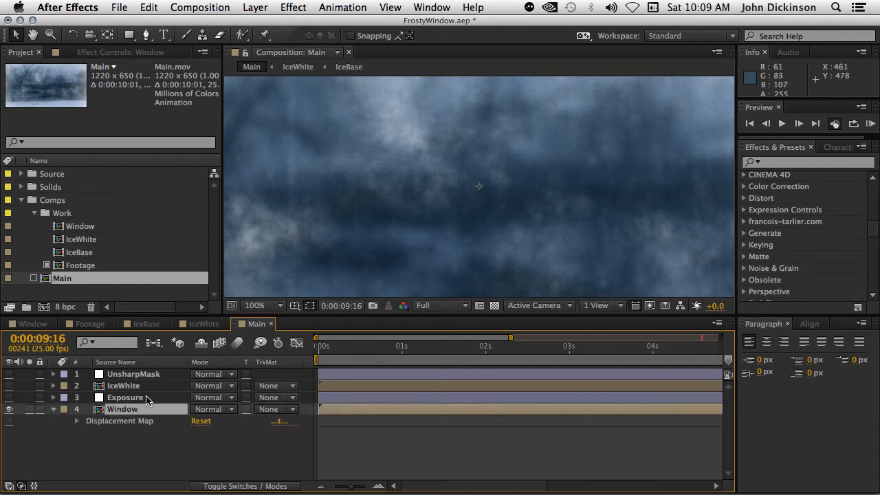
{"action": "left_click", "coordinate": [54, 410]}
Review the Exposure layer's effect settings, make the layer visible, and check the image in the maximized composition view
{"action": "left_click", "coordinate": [143, 396]}
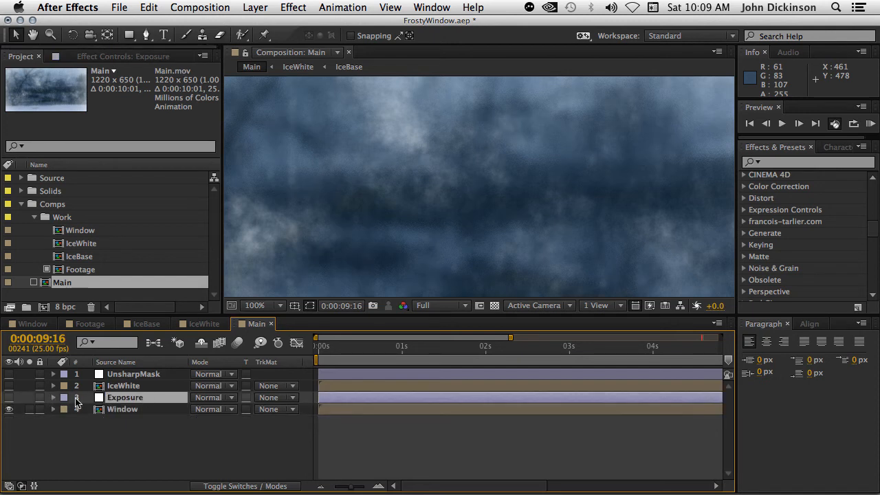
{"action": "left_click", "coordinate": [112, 58]}
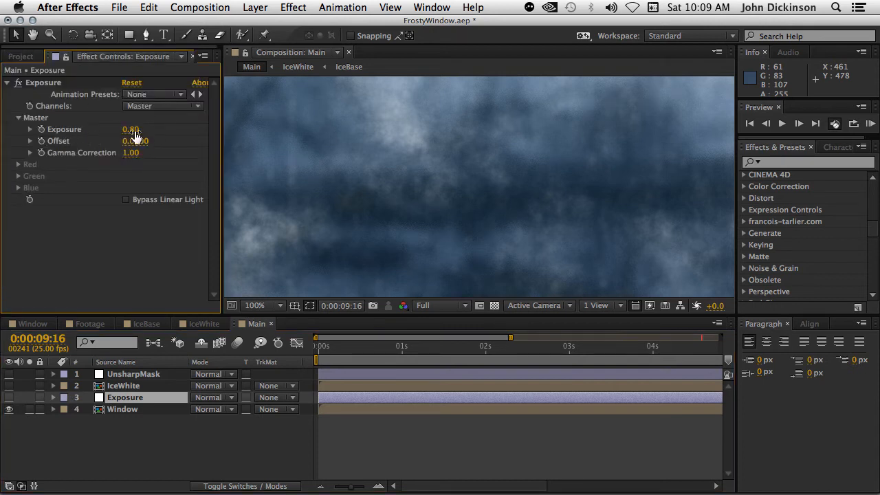
{"action": "left_click", "coordinate": [8, 398]}
{"action": "key", "text": "grave"}
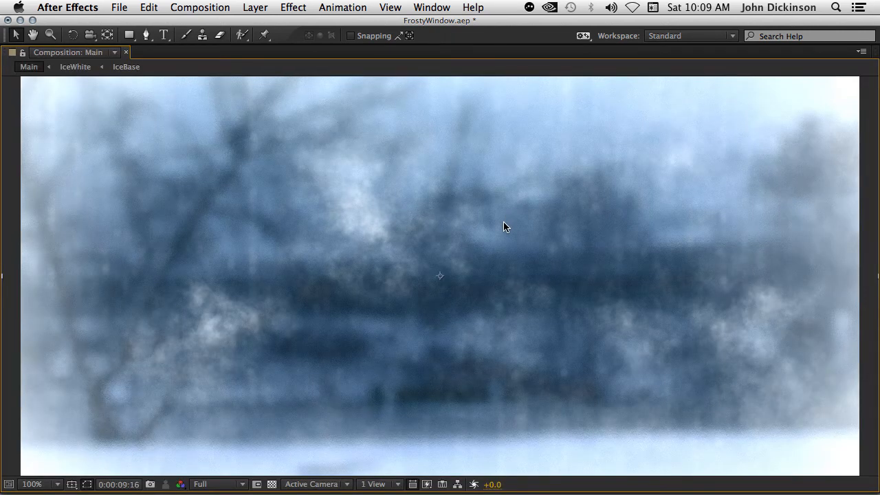
{"action": "key", "text": "grave"}
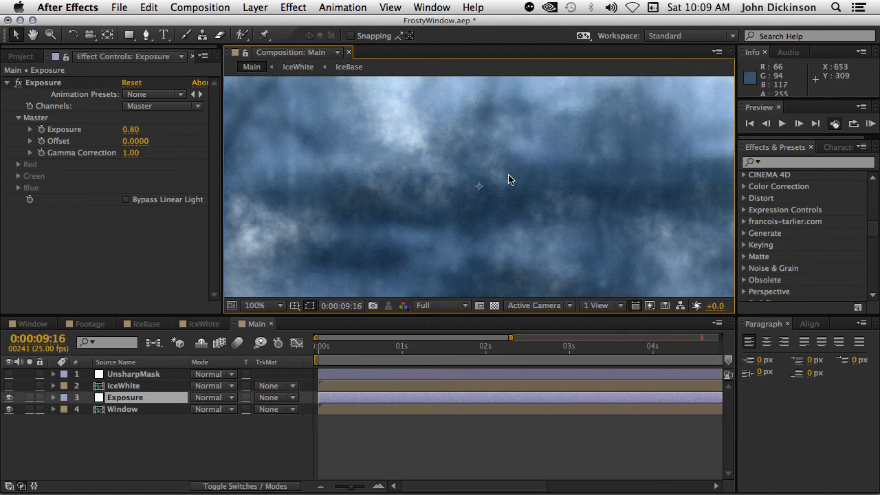
Make the IceWhite layer visible in Main and view the frosted window in the maximized composition
{"action": "left_click", "coordinate": [134, 387]}
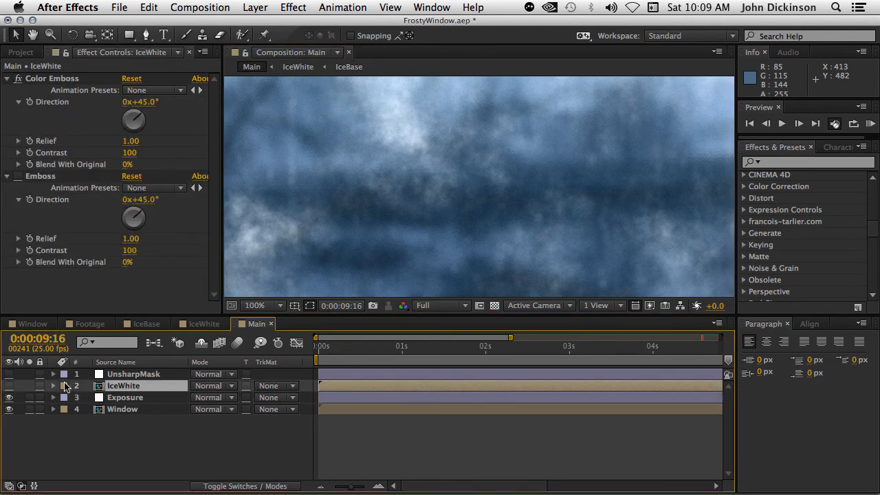
{"action": "left_click", "coordinate": [8, 386]}
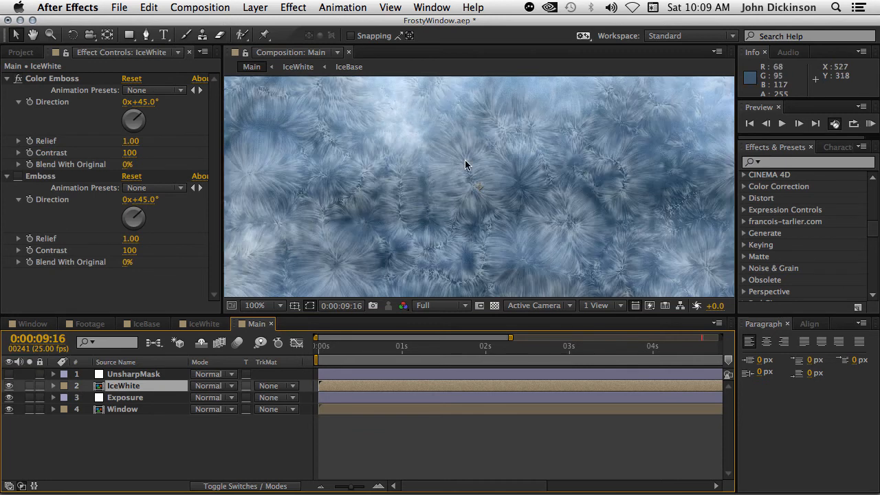
{"action": "key", "text": "grave"}
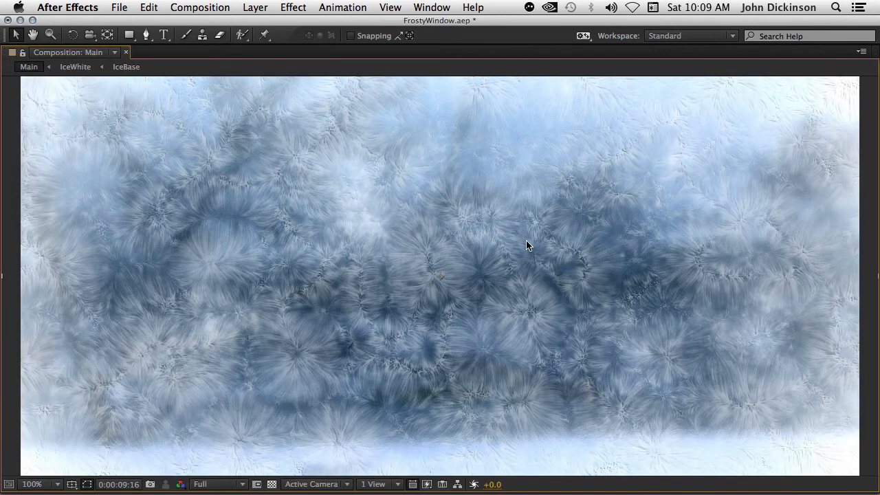
{"action": "key", "text": "grave"}
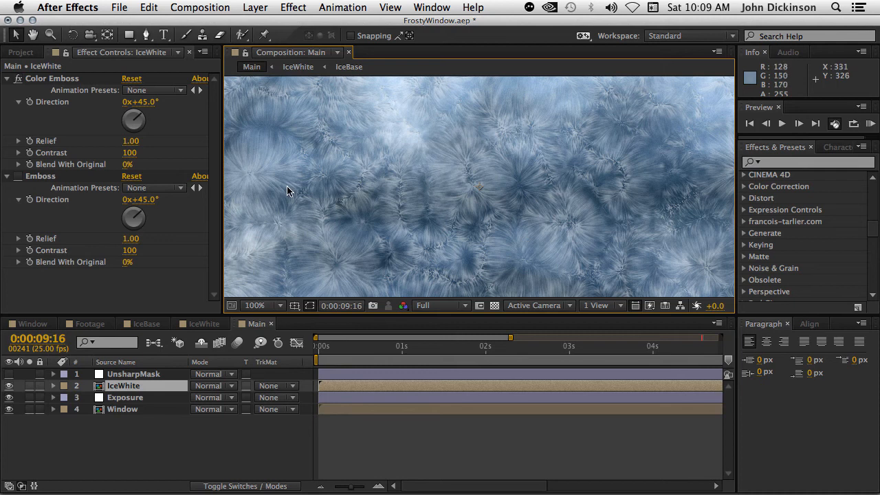
Turn off Color Emboss on IceWhite and examine the ice without it in the maximized composition
{"action": "left_click", "coordinate": [18, 81]}
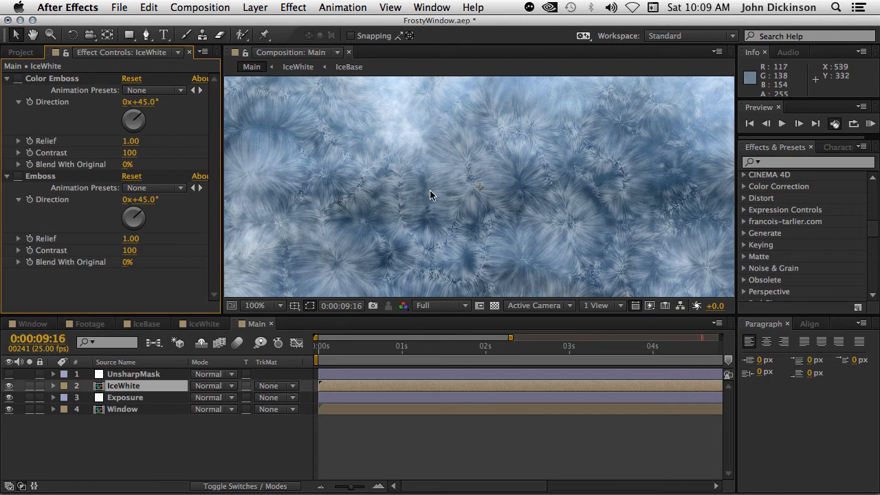
{"action": "key", "text": "grave"}
{"action": "scroll", "coordinate": [429, 287], "scroll_direction": "up", "scroll_amount": 1}
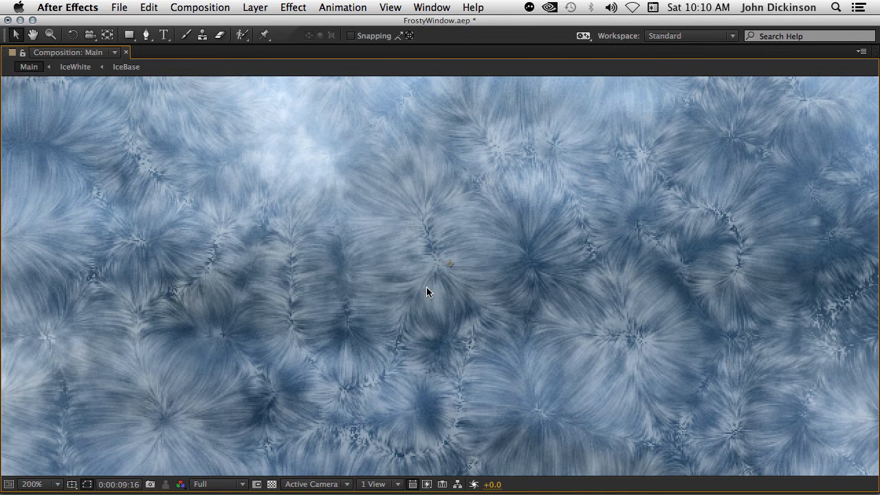
{"action": "key", "text": "grave"}
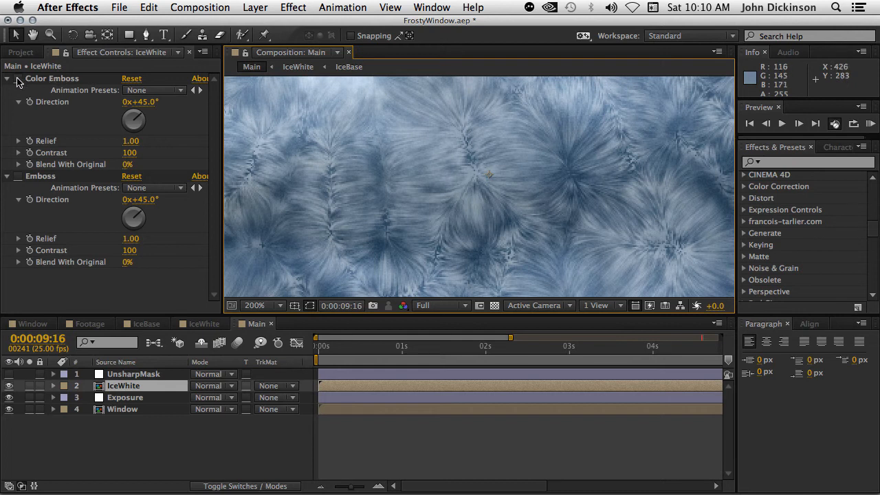
Compare the ice detail with IceWhite's Color Emboss effect on and off, leaving the effect enabled
{"action": "key", "text": "h"}
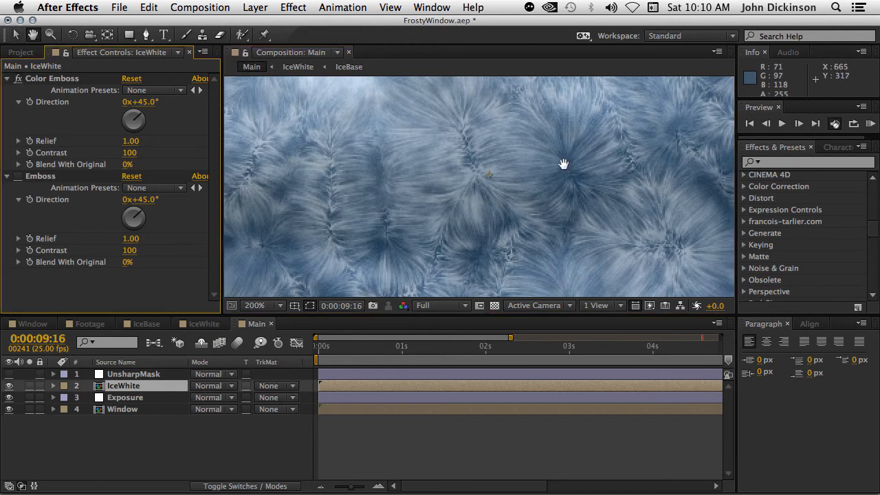
{"action": "left_click_drag", "start_coordinate": [564, 163], "coordinate": [512, 235]}
{"action": "left_click_drag", "start_coordinate": [515, 169], "coordinate": [564, 220]}
{"action": "key", "text": "v"}
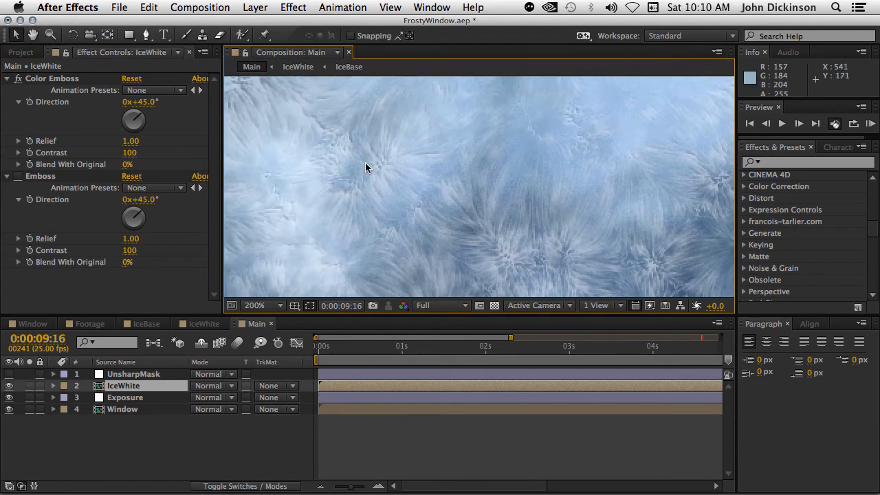
{"action": "scroll", "coordinate": [365, 165], "scroll_direction": "up", "scroll_amount": 1}
{"action": "scroll", "coordinate": [365, 169], "scroll_direction": "up", "scroll_amount": 1}
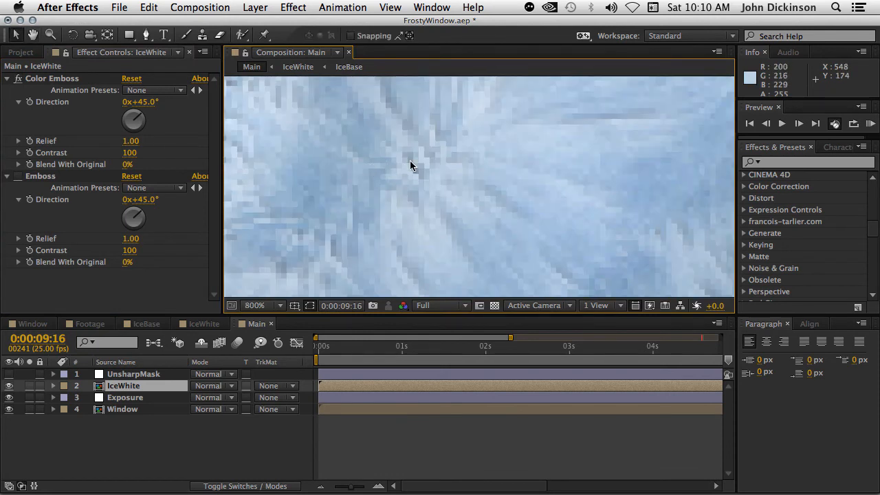
{"action": "left_click", "coordinate": [19, 79]}
{"action": "left_click", "coordinate": [19, 79]}
{"action": "left_click", "coordinate": [18, 79]}
{"action": "left_click", "coordinate": [19, 79]}
{"action": "left_click", "coordinate": [19, 79]}
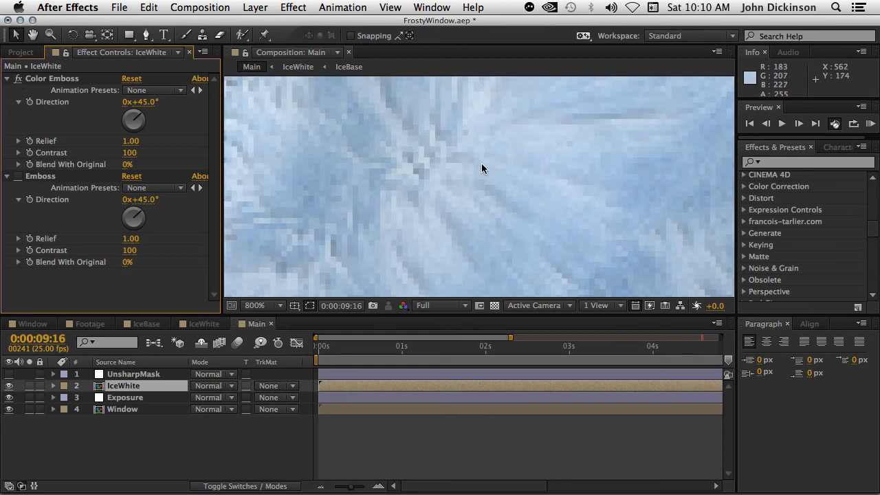
{"action": "scroll", "coordinate": [481, 163], "scroll_direction": "down", "scroll_amount": 1}
{"action": "scroll", "coordinate": [481, 163], "scroll_direction": "down", "scroll_amount": 1}
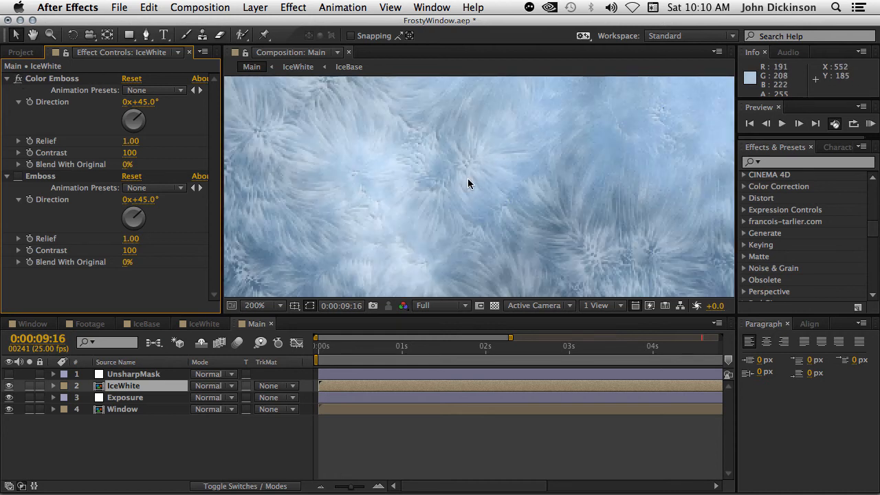
{"action": "key", "text": "space"}
{"action": "left_click_drag", "start_coordinate": [588, 224], "coordinate": [454, 133]}
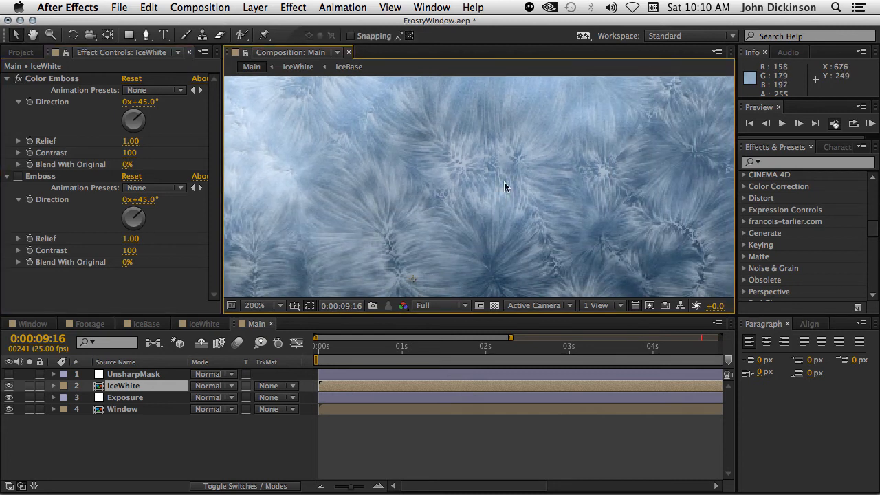
{"action": "scroll", "coordinate": [505, 199], "scroll_direction": "down", "scroll_amount": 1}
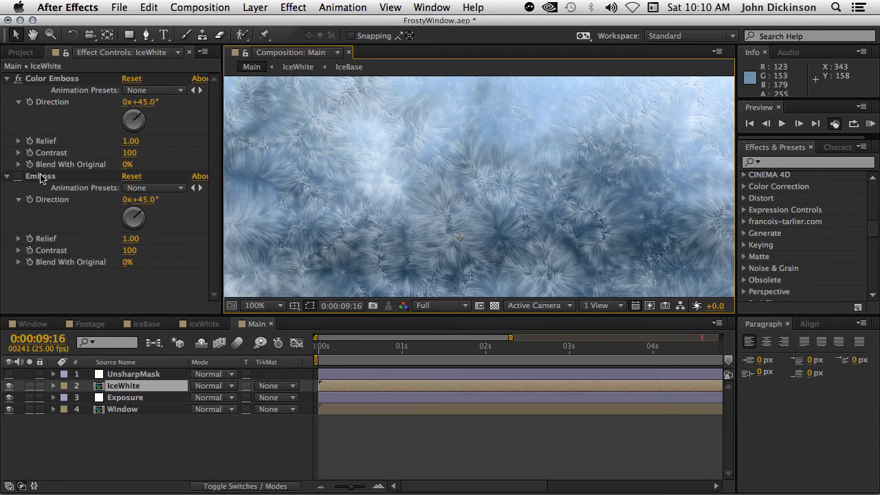
Switch IceWhite from Color Emboss to Emboss and examine the soloed layer over the transparency grid
{"action": "left_click", "coordinate": [19, 79]}
{"action": "left_click", "coordinate": [18, 177]}
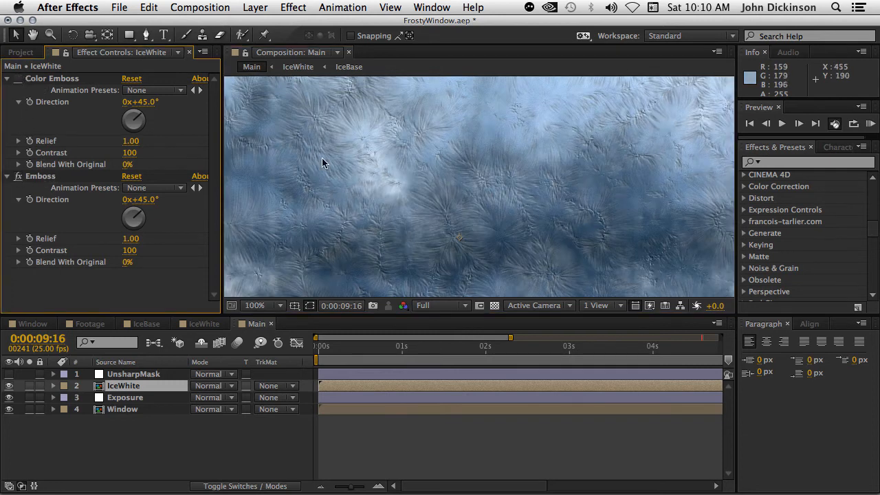
{"action": "left_click", "coordinate": [29, 386]}
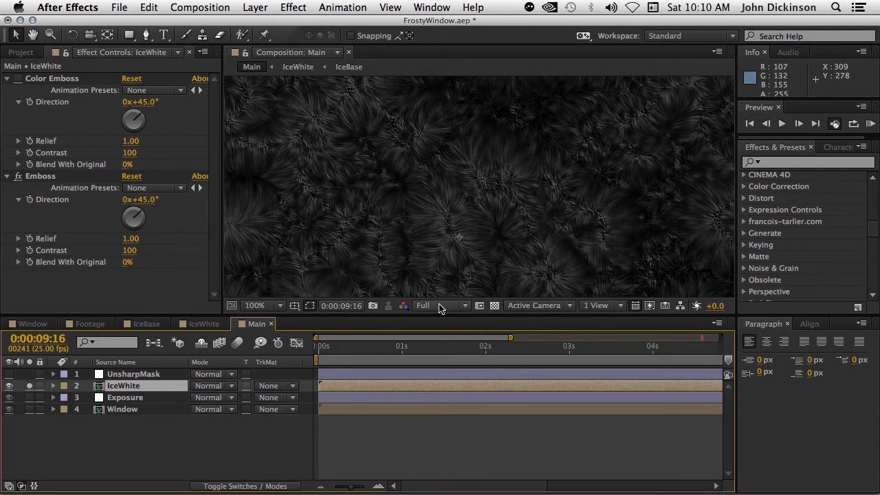
{"action": "left_click", "coordinate": [493, 305]}
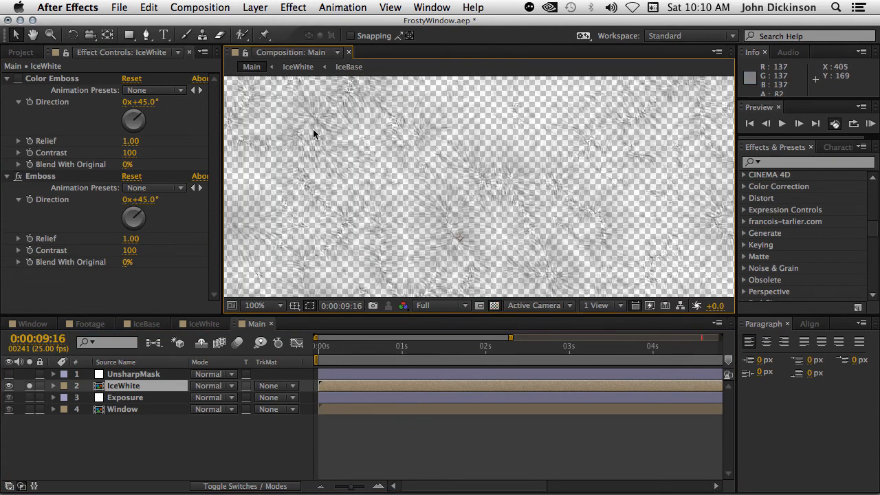
{"action": "scroll", "coordinate": [483, 160], "scroll_direction": "up", "scroll_amount": 4}
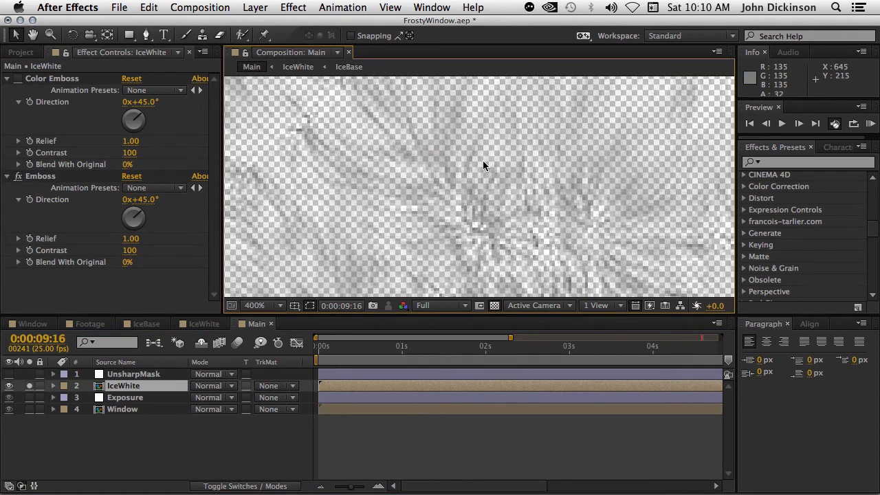
{"action": "scroll", "coordinate": [467, 211], "scroll_direction": "down", "scroll_amount": 2}
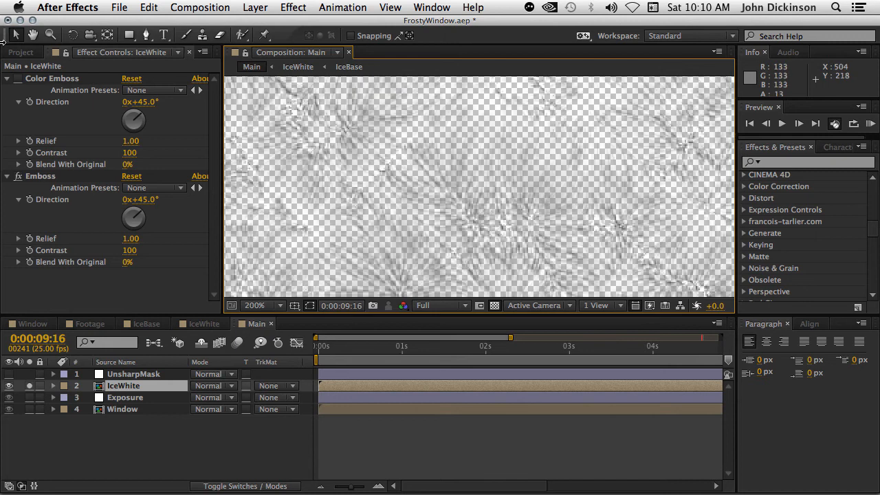
Re-enable Color Emboss on IceWhite, inspect it close up, and delete the Emboss effect
{"action": "left_click", "coordinate": [19, 176]}
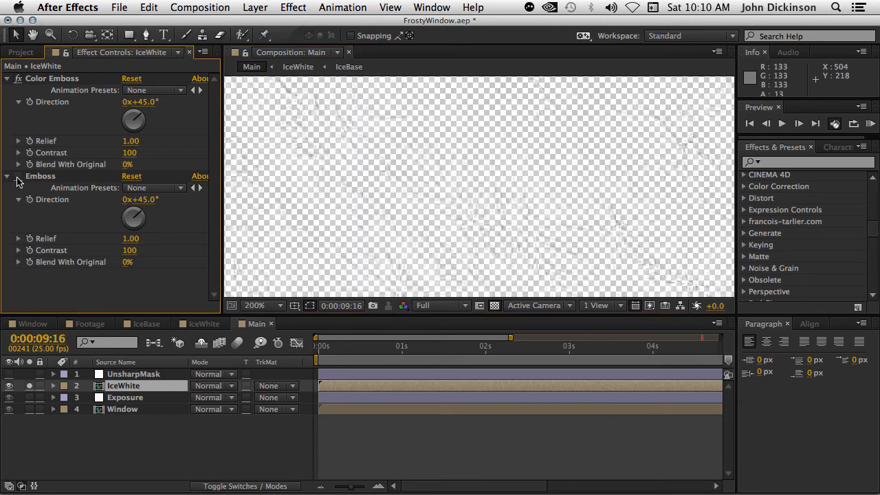
{"action": "scroll", "coordinate": [475, 216], "scroll_direction": "up", "scroll_amount": 3}
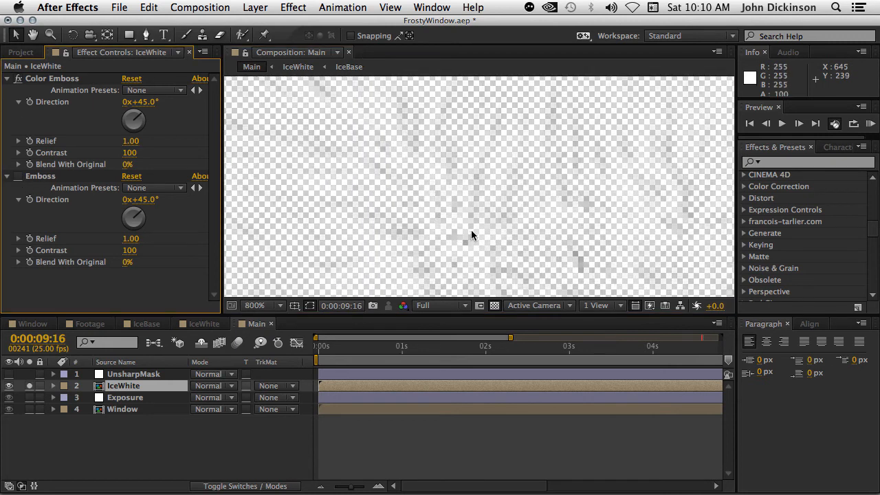
{"action": "left_click", "coordinate": [40, 178]}
{"action": "key", "text": "Delete"}
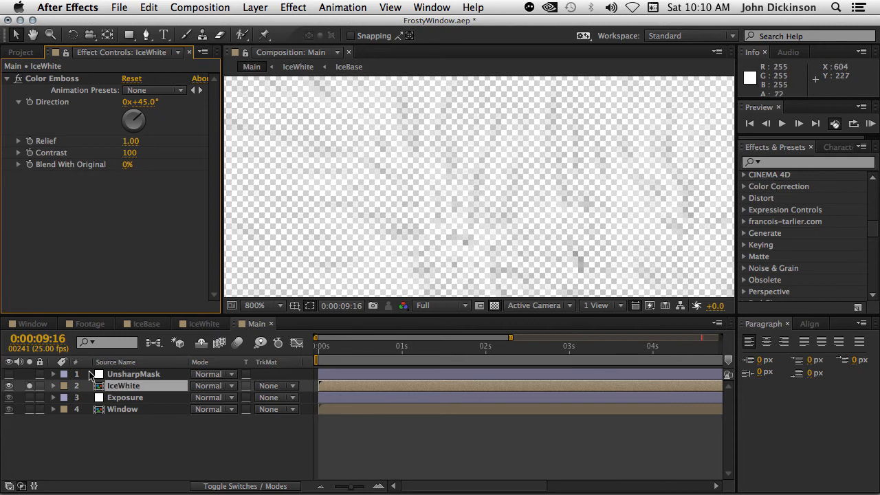
Turn off solo for IceWhite and view the full frosted composite at 100%
{"action": "left_click", "coordinate": [31, 386]}
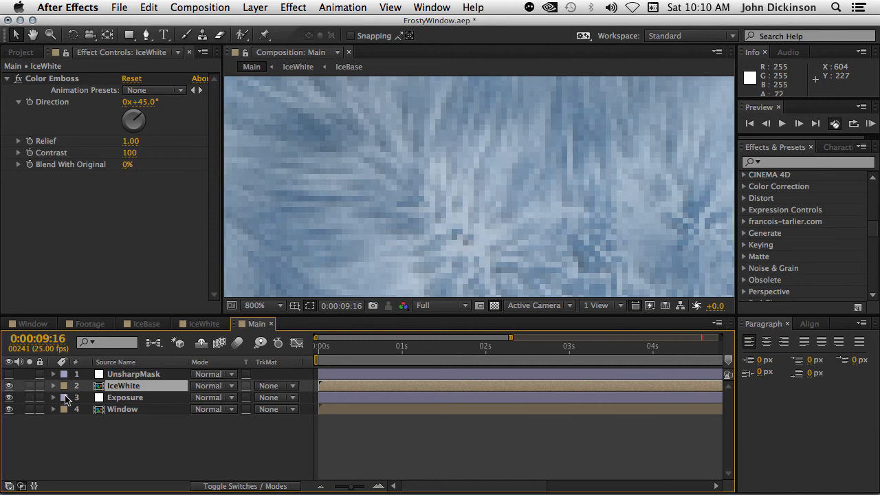
{"action": "scroll", "coordinate": [453, 191], "scroll_direction": "down", "scroll_amount": 1}
{"action": "scroll", "coordinate": [453, 191], "scroll_direction": "down", "scroll_amount": 3}
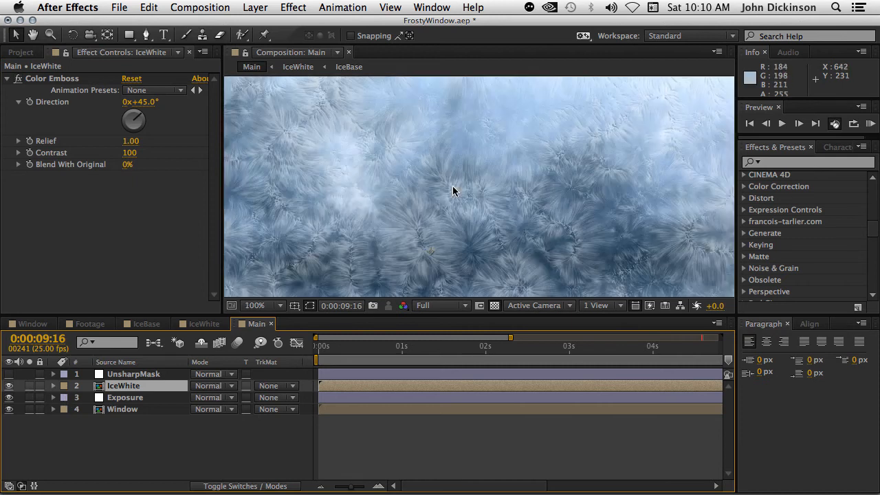
Turn on the UnsharpMask adjustment layer and inspect the sharpened frost close up and along the lower part of the frame
{"action": "left_click", "coordinate": [118, 376]}
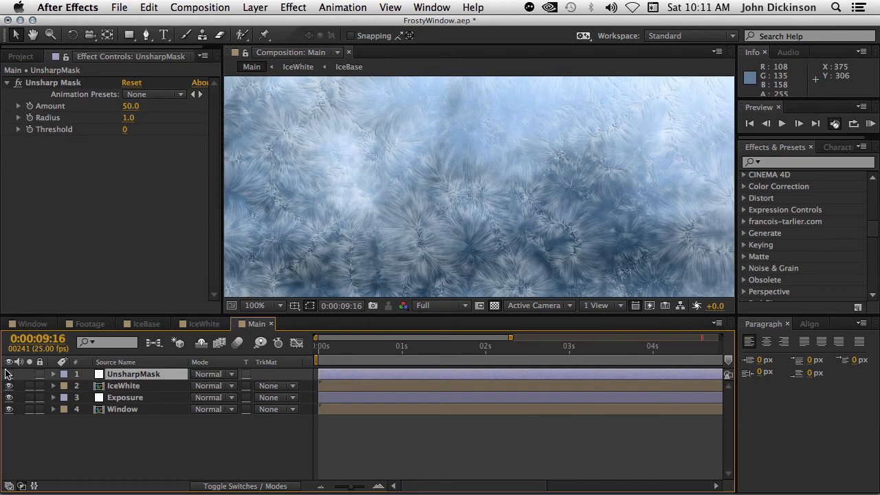
{"action": "left_click", "coordinate": [46, 83]}
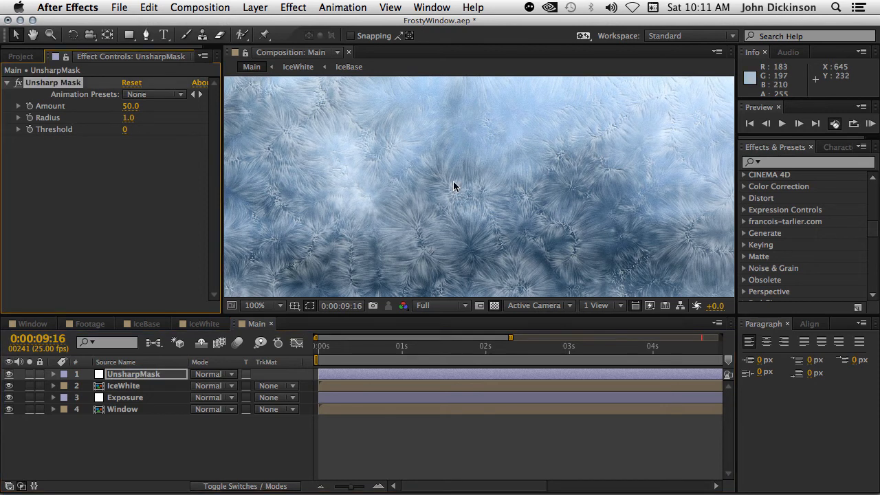
{"action": "scroll", "coordinate": [451, 175], "scroll_direction": "up", "scroll_amount": 4}
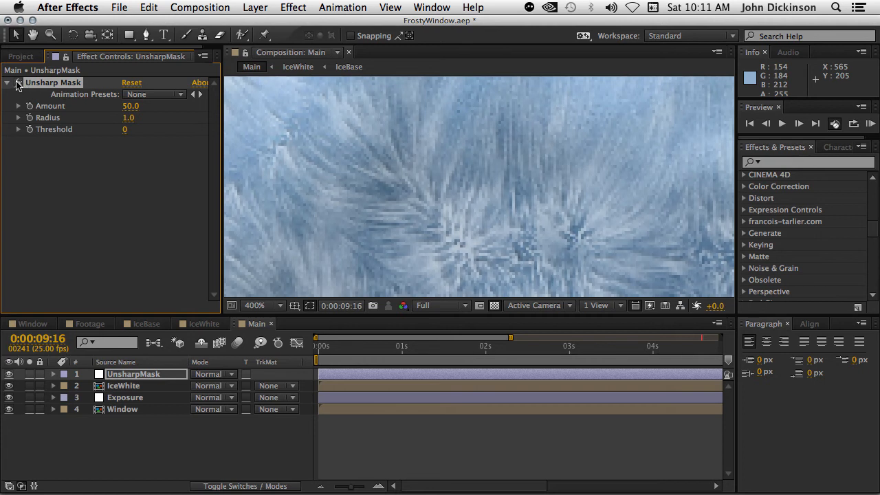
{"action": "scroll", "coordinate": [477, 152], "scroll_direction": "down", "scroll_amount": 6}
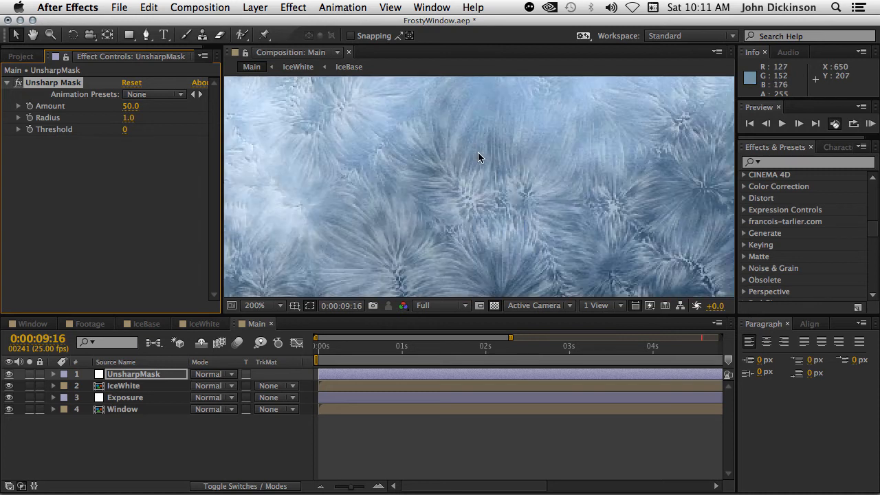
{"action": "scroll", "coordinate": [485, 237], "scroll_direction": "up", "scroll_amount": 2}
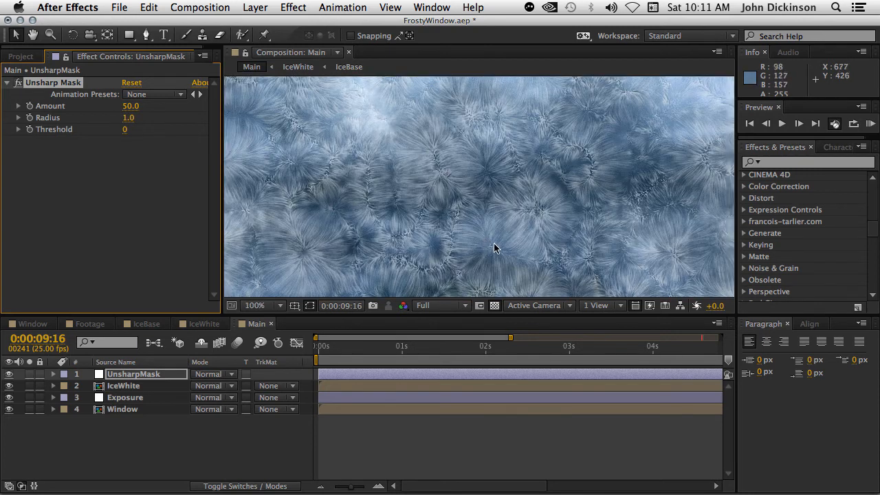
{"action": "left_click_drag", "start_coordinate": [458, 211], "coordinate": [519, 150]}
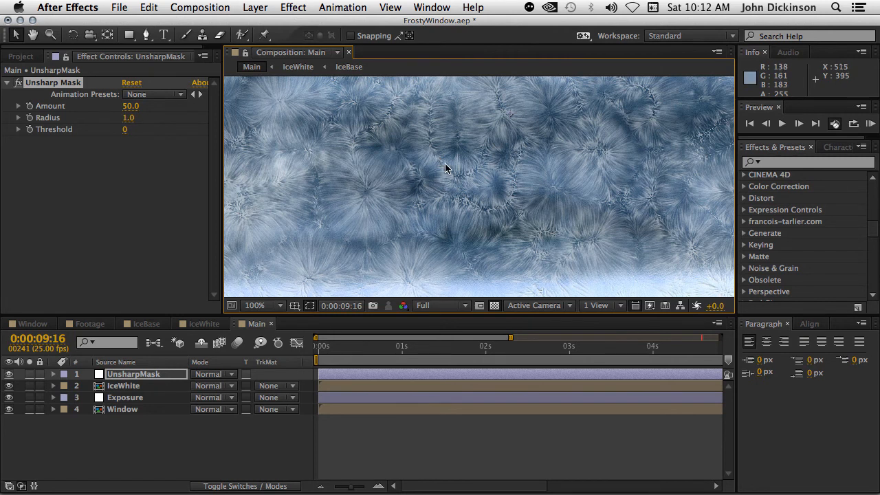
Enable the Displacement Map effect on the Window layer and inspect the distorted ice
{"action": "left_click", "coordinate": [119, 411]}
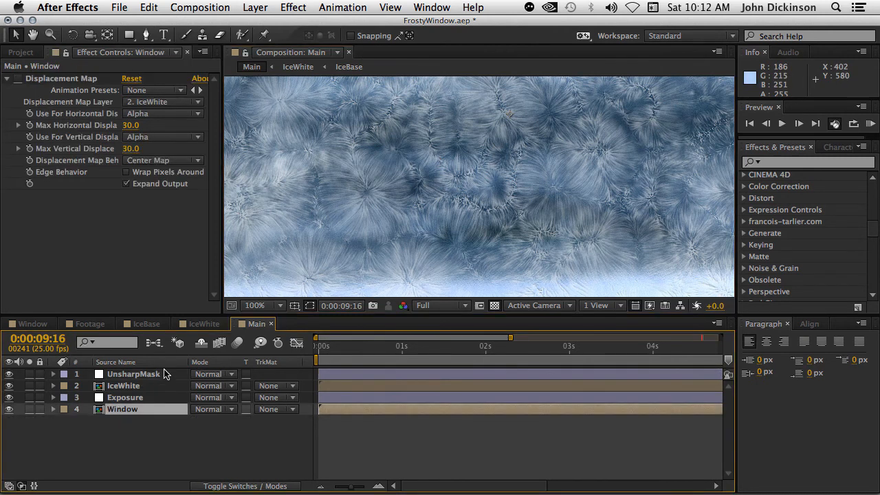
{"action": "left_click", "coordinate": [19, 79]}
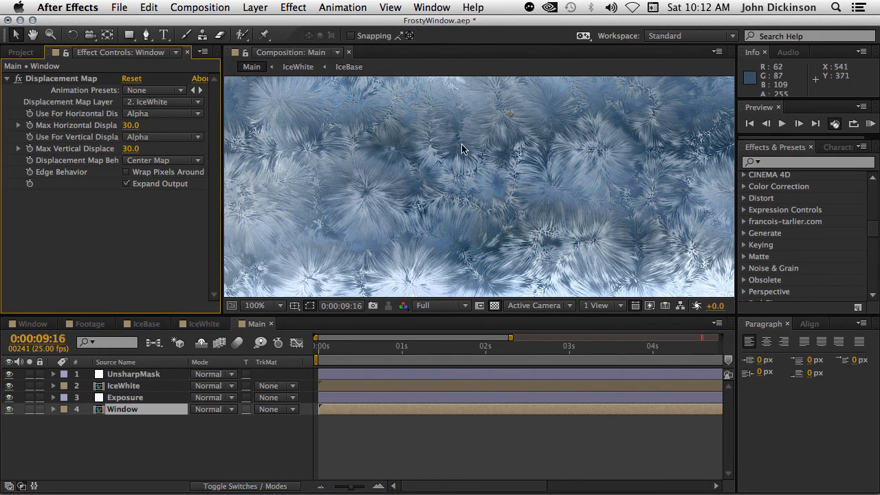
{"action": "left_click_drag", "start_coordinate": [463, 143], "coordinate": [491, 238]}
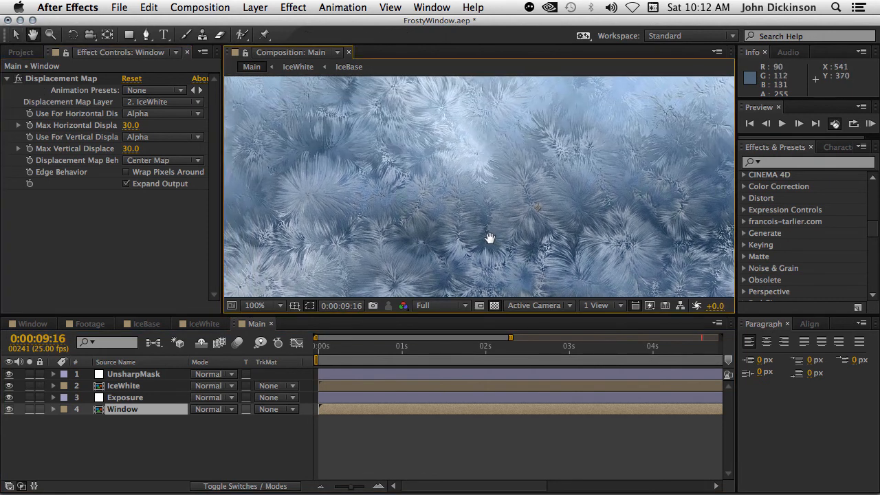
Examine the displaced Window at 0:00:01:01 and 0:00:02:00 with IceWhite hidden, and show IceWhite again
{"action": "left_click", "coordinate": [9, 386]}
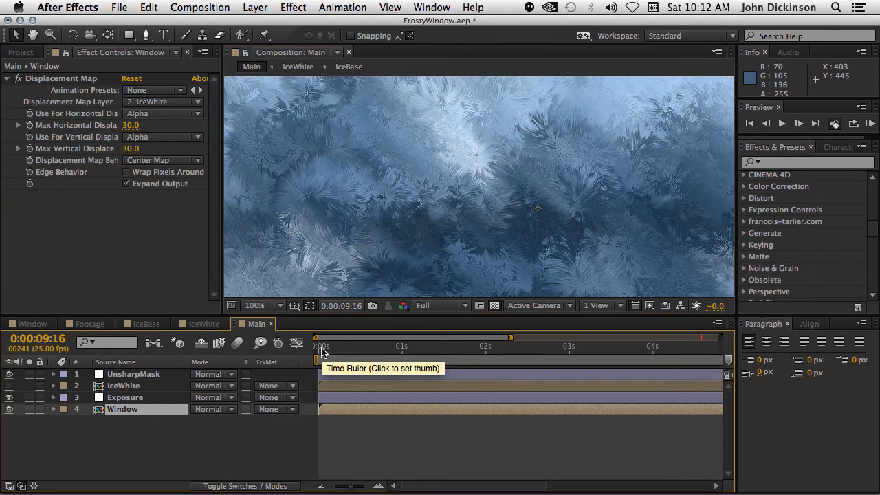
{"action": "left_click_drag", "start_coordinate": [324, 347], "coordinate": [405, 352]}
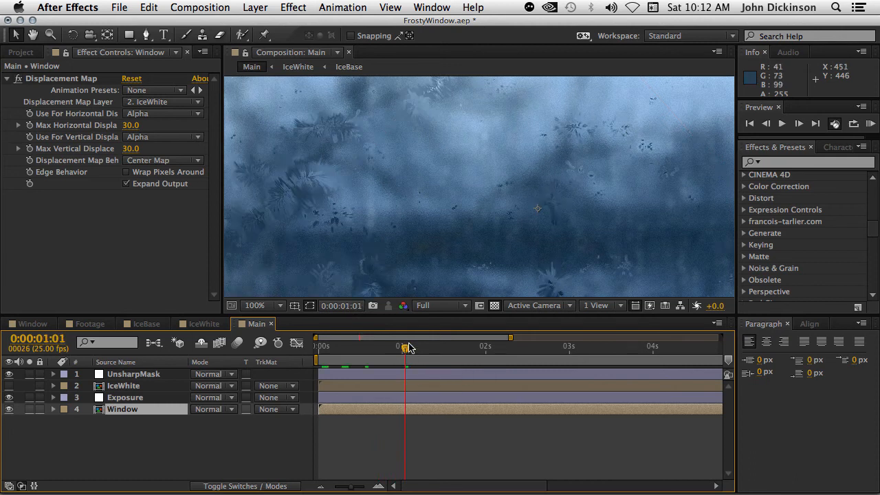
{"action": "left_click_drag", "start_coordinate": [411, 351], "coordinate": [485, 349]}
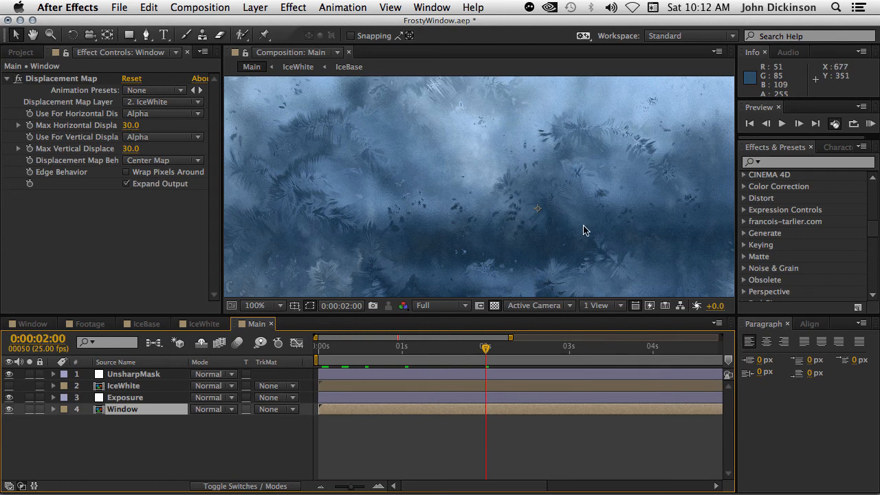
{"action": "left_click", "coordinate": [132, 387]}
{"action": "left_click", "coordinate": [9, 386]}
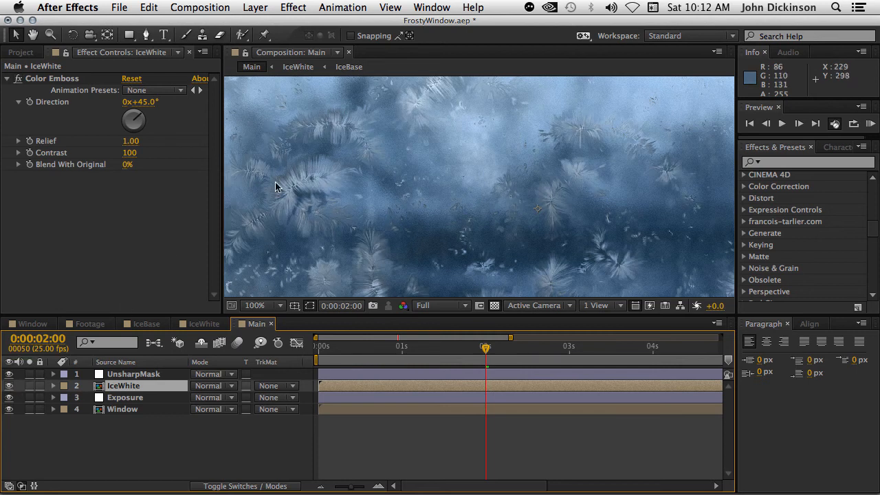
{"action": "scroll", "coordinate": [255, 149], "scroll_direction": "up", "scroll_amount": 1}
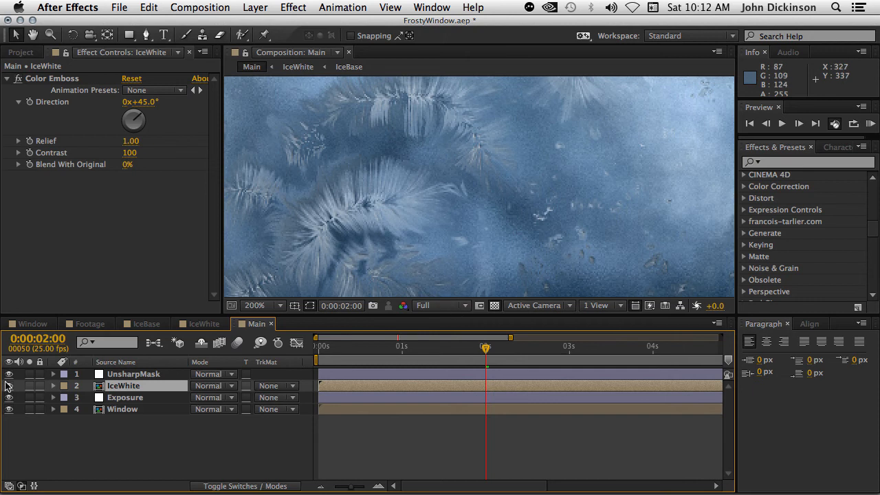
Compare the frost with the Window layer's Displacement Map off and on, leaving the effect enabled
{"action": "left_click", "coordinate": [124, 409]}
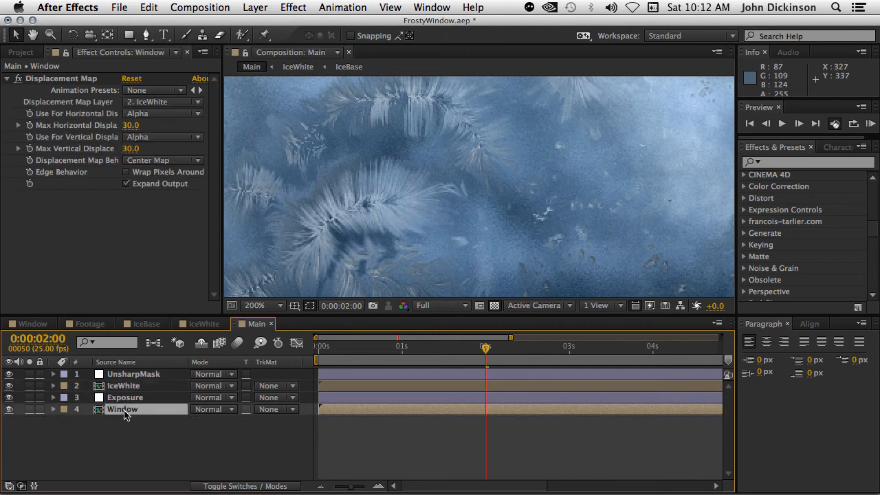
{"action": "left_click", "coordinate": [18, 79]}
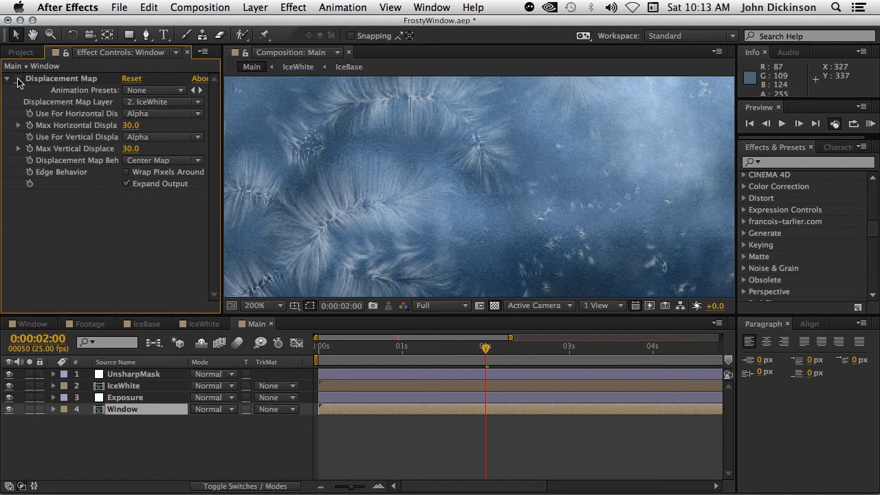
{"action": "left_click", "coordinate": [18, 79]}
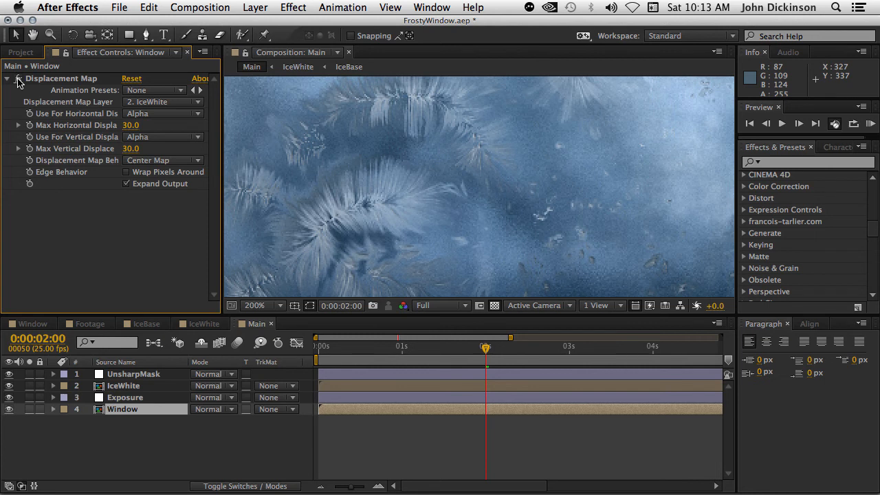
{"action": "left_click", "coordinate": [18, 79]}
{"action": "left_click", "coordinate": [18, 79]}
{"action": "left_click", "coordinate": [18, 79]}
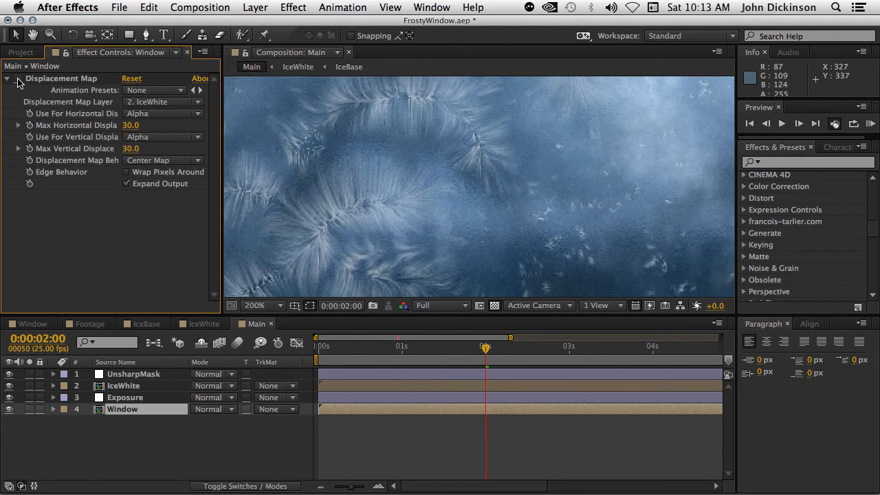
{"action": "left_click", "coordinate": [18, 79]}
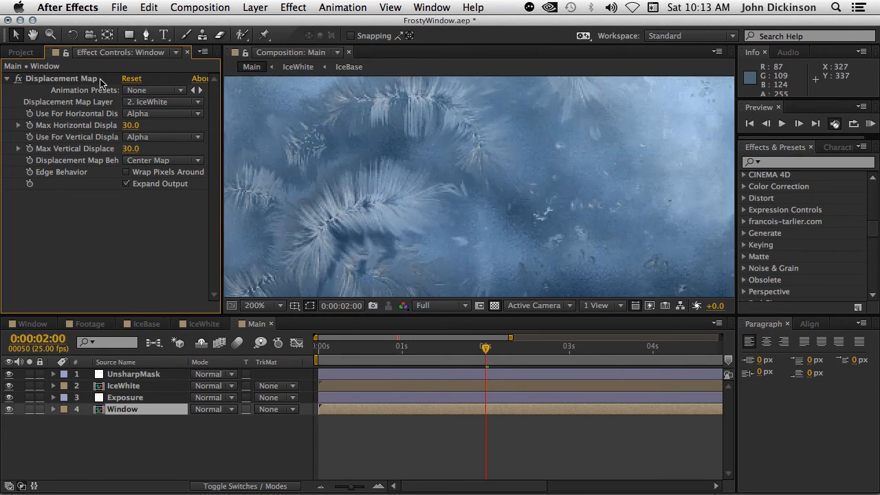
Reveal the Window layer's Displacement Map properties in an enlarged timeline, widening the Source Name column to show their full names
{"action": "left_click", "coordinate": [140, 409]}
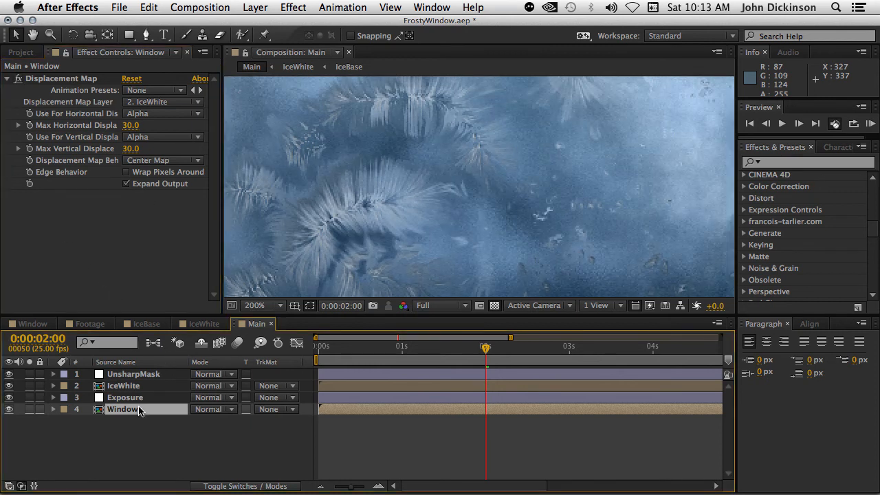
{"action": "key", "text": "e"}
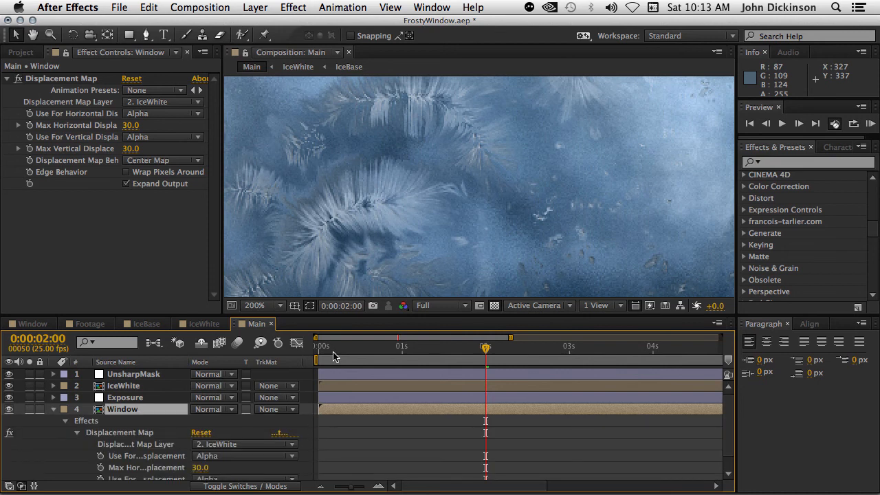
{"action": "left_click_drag", "start_coordinate": [332, 316], "coordinate": [334, 266]}
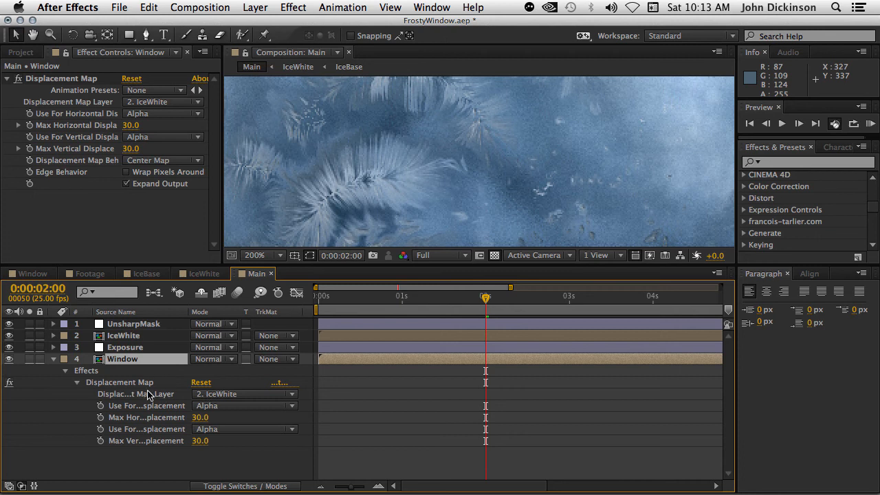
{"action": "left_click_drag", "start_coordinate": [187, 324], "coordinate": [256, 327]}
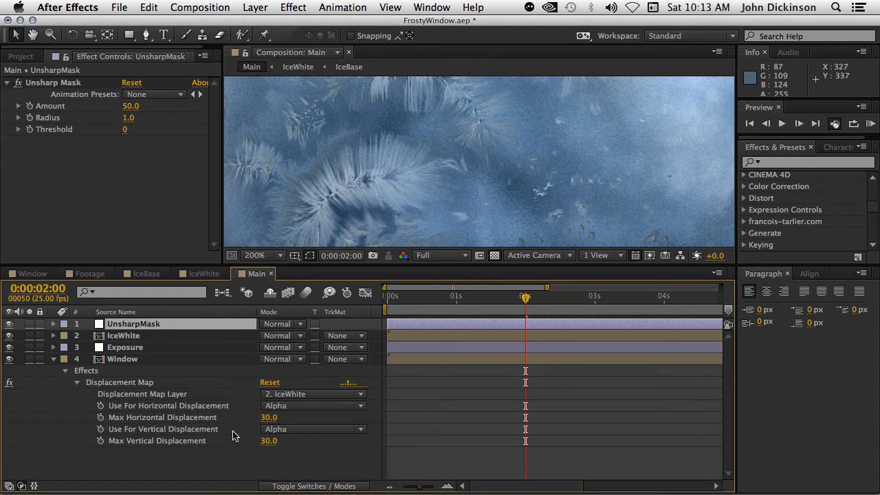
Go to 0:00:01:01 and inspect the frosted composite in a maximized composition view at 50% and 100%
{"action": "left_click", "coordinate": [487, 300]}
{"action": "left_click_drag", "start_coordinate": [486, 300], "coordinate": [459, 301]}
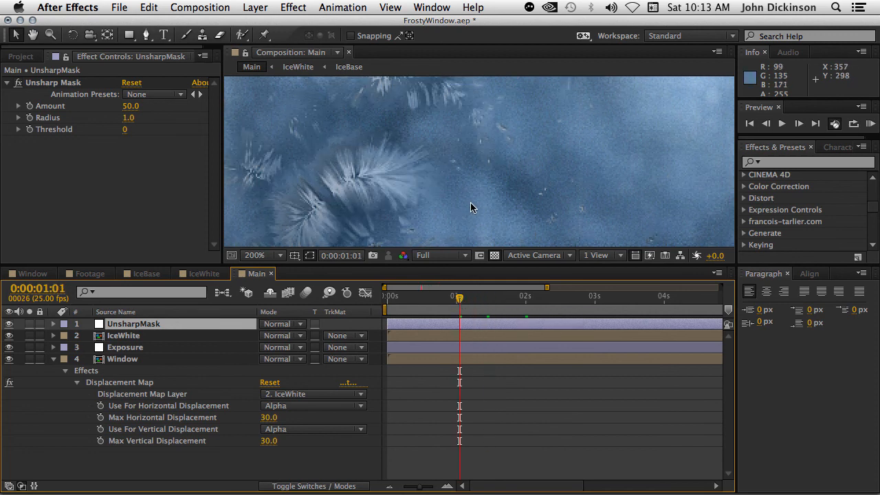
{"action": "key", "text": "grave"}
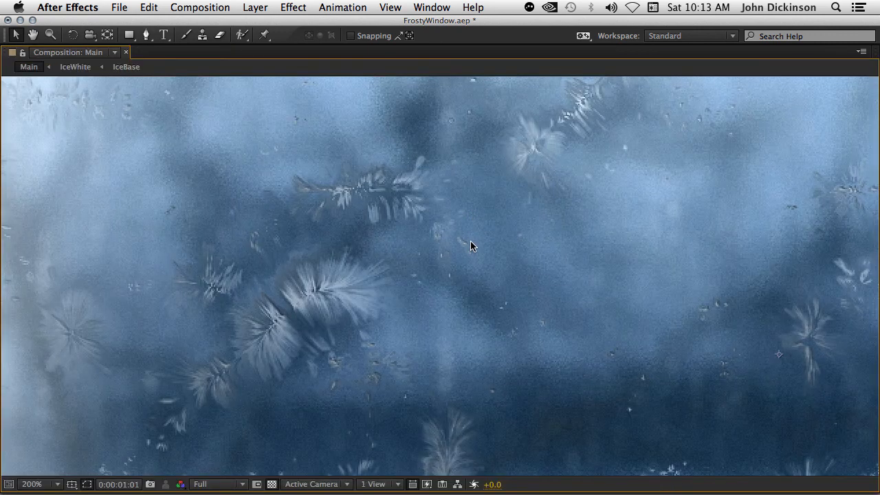
{"action": "scroll", "coordinate": [470, 246], "scroll_direction": "down", "scroll_amount": 4}
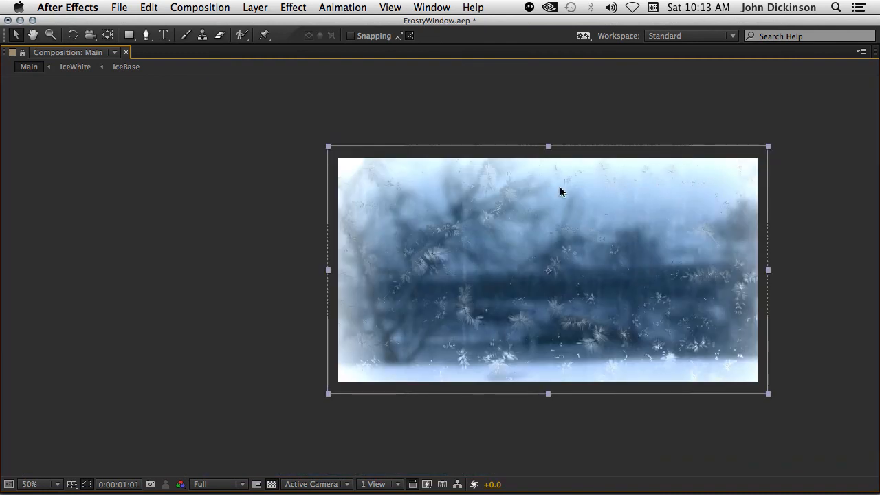
{"action": "scroll", "coordinate": [620, 204], "scroll_direction": "up", "scroll_amount": 2}
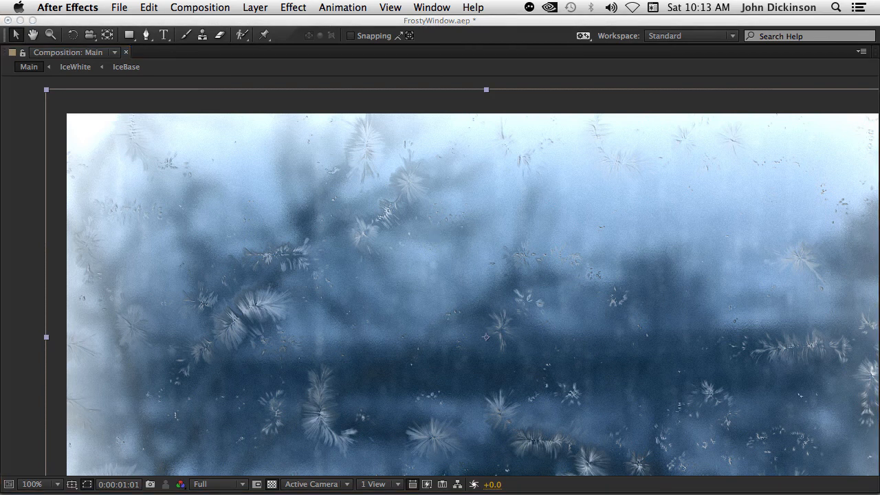
Check the Main composition's settings without changing them and view the whole frame at 50%
{"action": "key", "text": "super+k"}
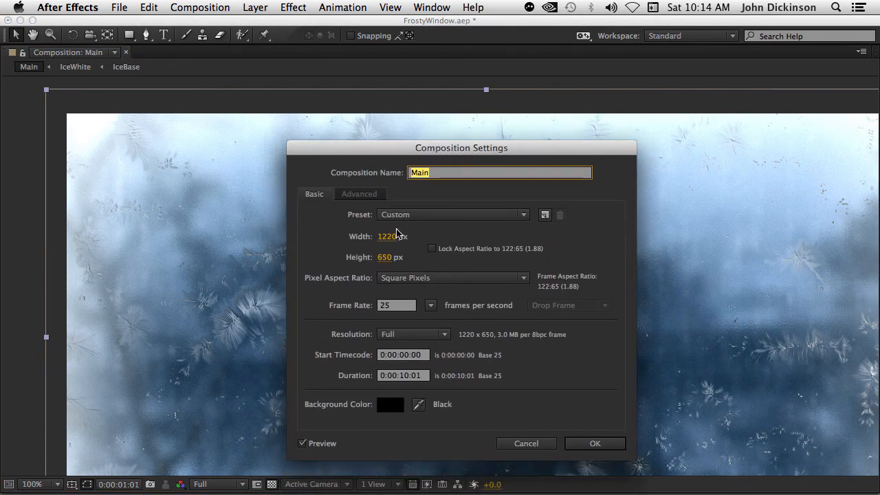
{"action": "left_click", "coordinate": [527, 443]}
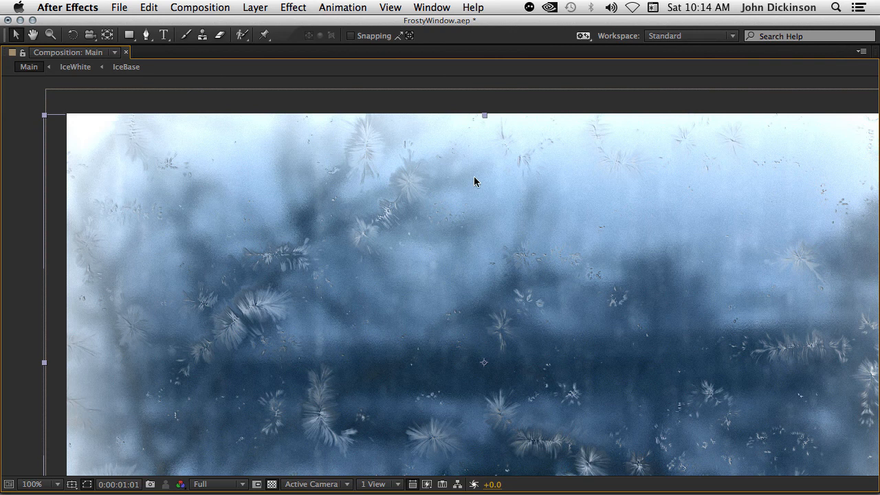
{"action": "scroll", "coordinate": [429, 249], "scroll_direction": "down", "scroll_amount": 2}
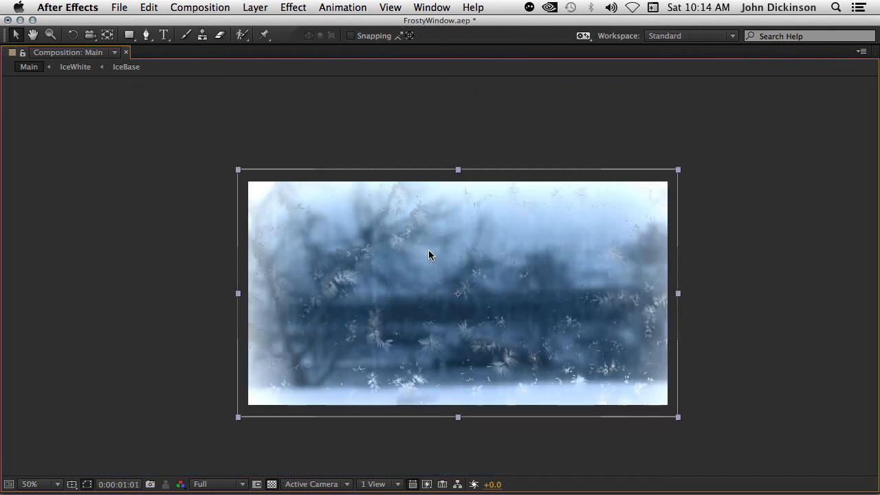
Try a composition size of 1280 × 720 px for Main and view the displaced edges without the transparency grid
{"action": "key", "text": "super+k"}
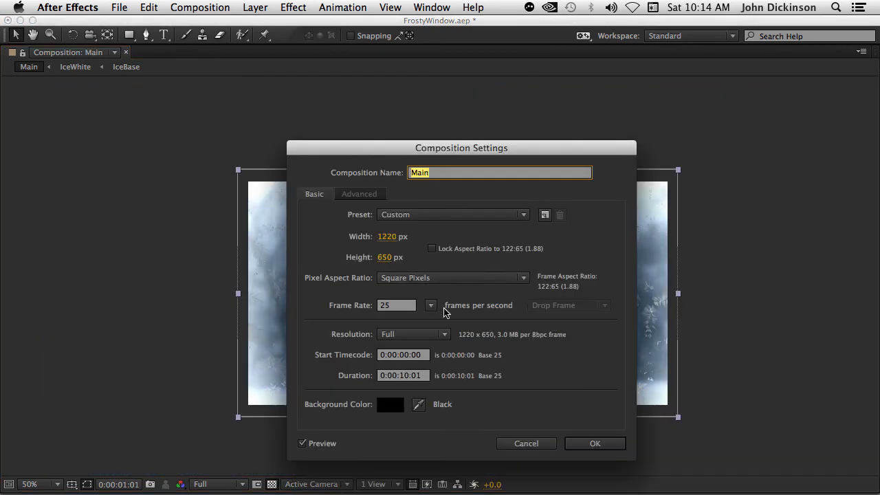
{"action": "left_click", "coordinate": [396, 237]}
{"action": "type", "text": "1280"}
{"action": "key", "text": "Tab"}
{"action": "type", "text": "720"}
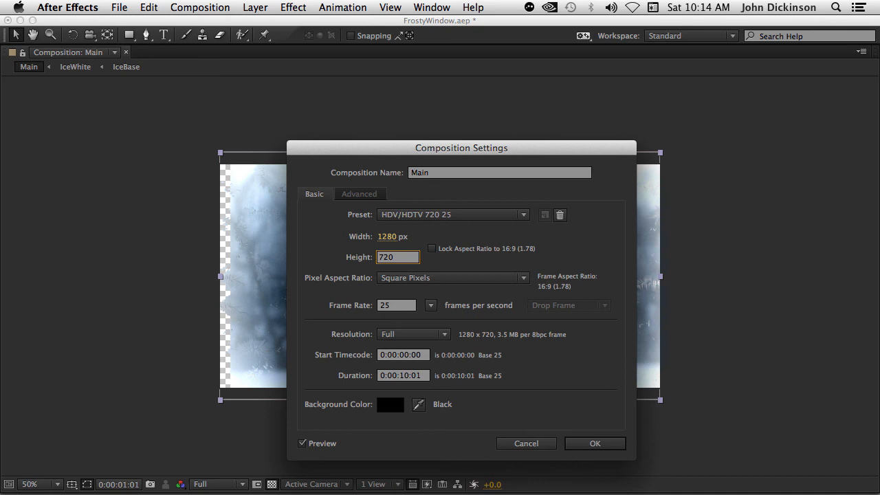
{"action": "key", "text": "Return"}
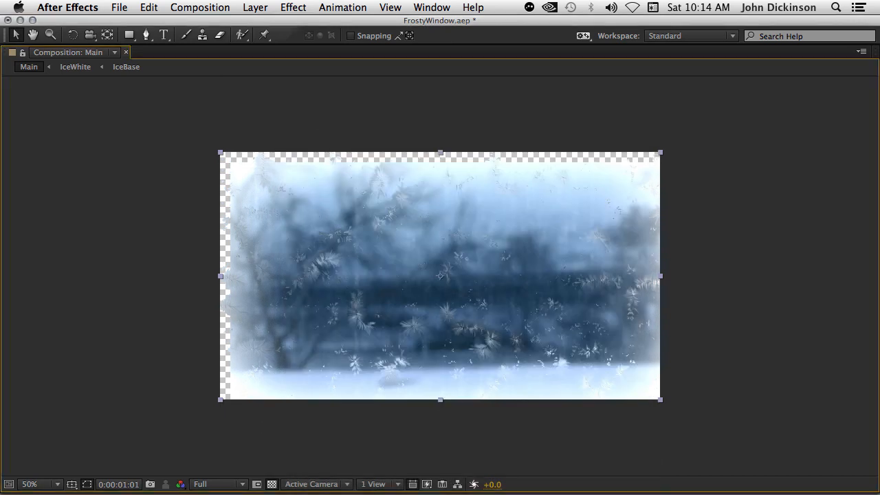
{"action": "left_click", "coordinate": [271, 483]}
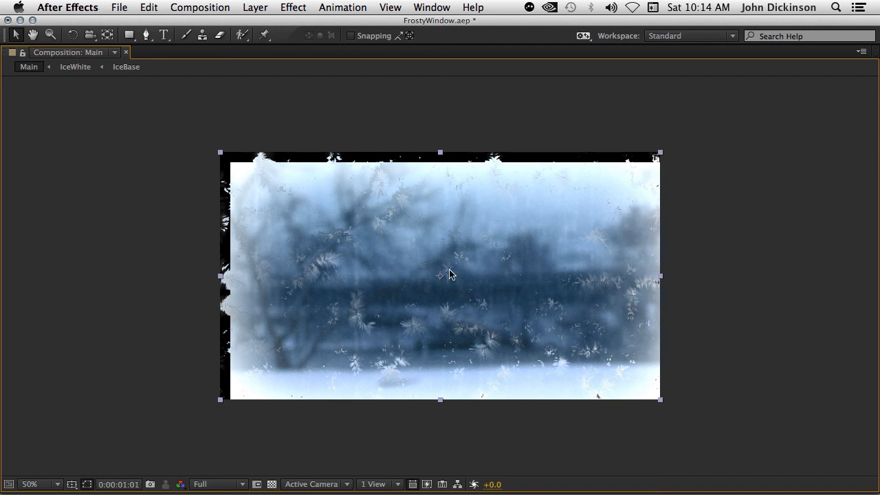
Undo the composition resize and return the maximized composition view to the standard panel layout
{"action": "key", "text": "super+z"}
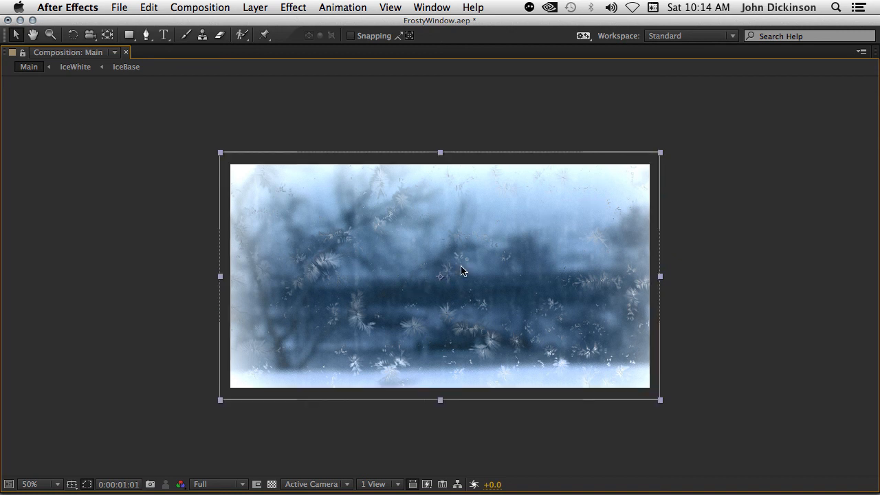
{"action": "key", "text": "grave"}
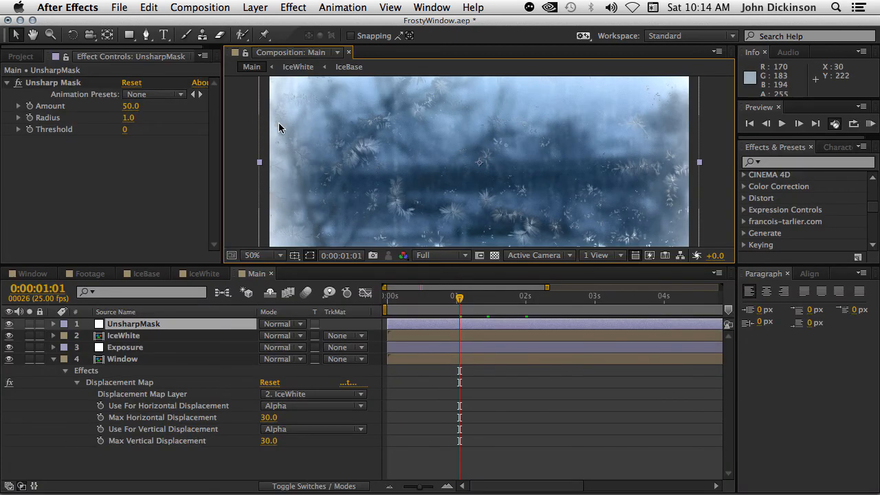